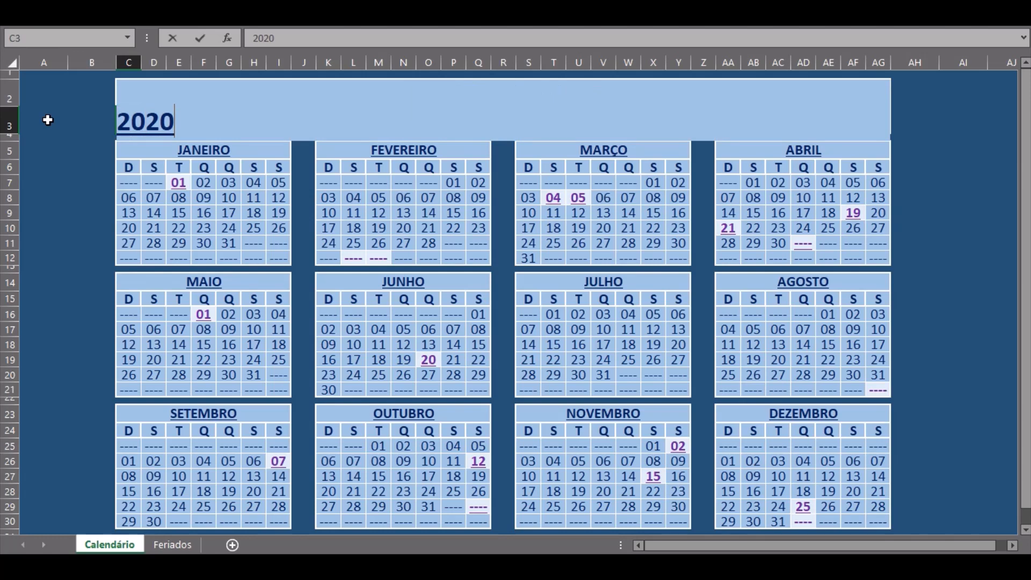
Set the calendar year in C3 to 2020, and then change it to 2021
key("Return")
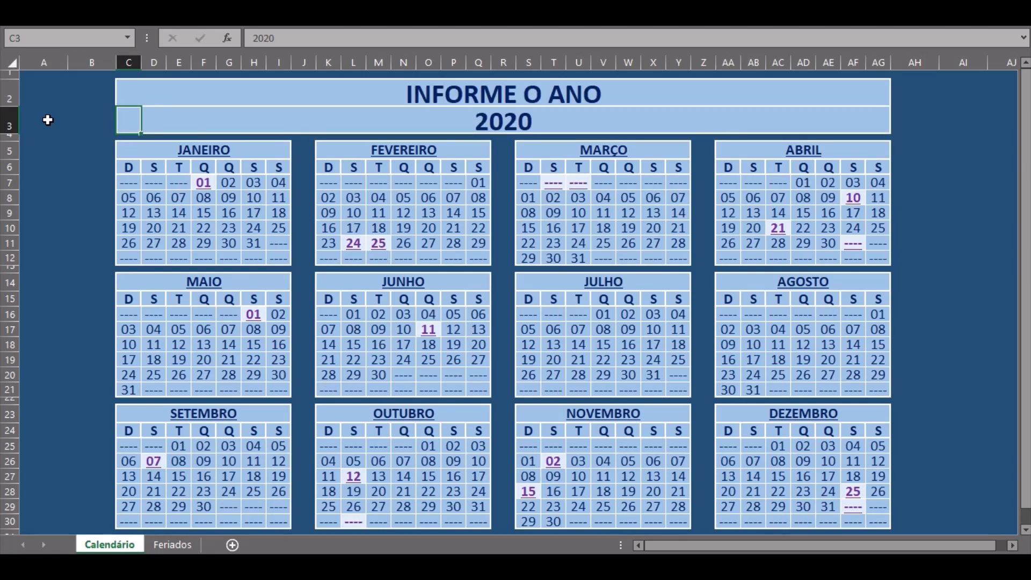
type("2021")
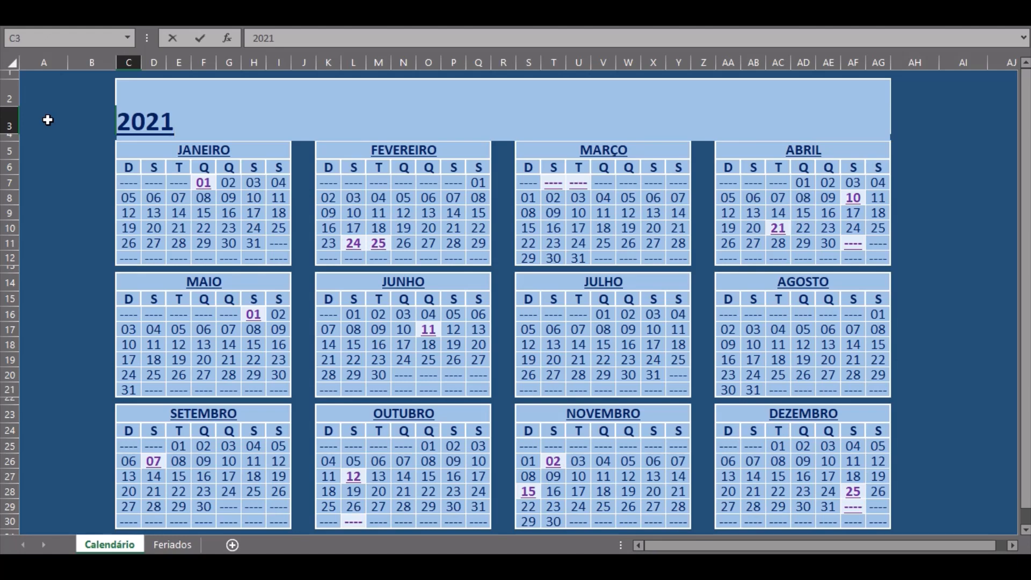
key("Return")
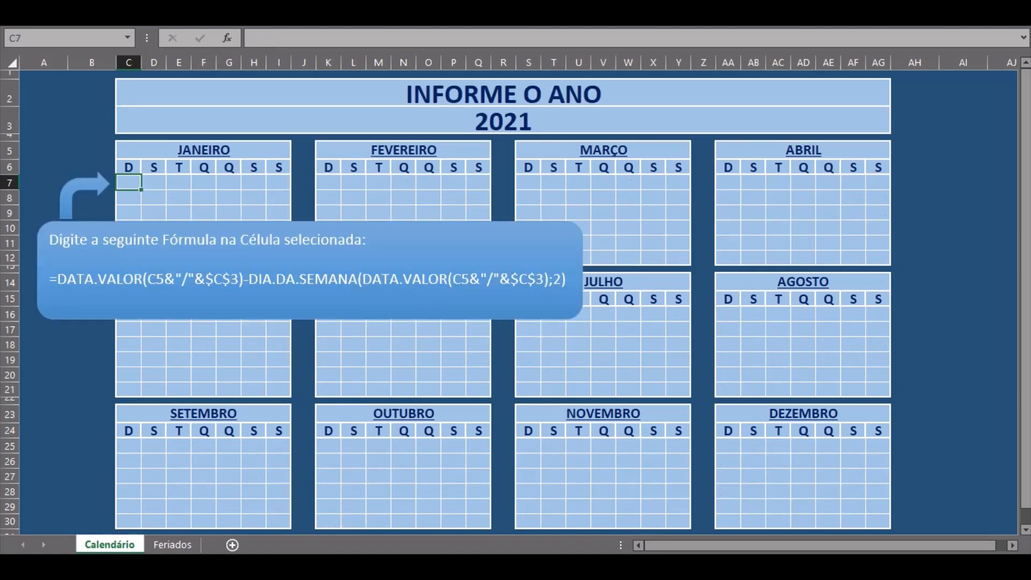
Begin the formula in January's first day cell, C7, with =DATA.VALOR(C5&"/"&$C$3)
type("=data")
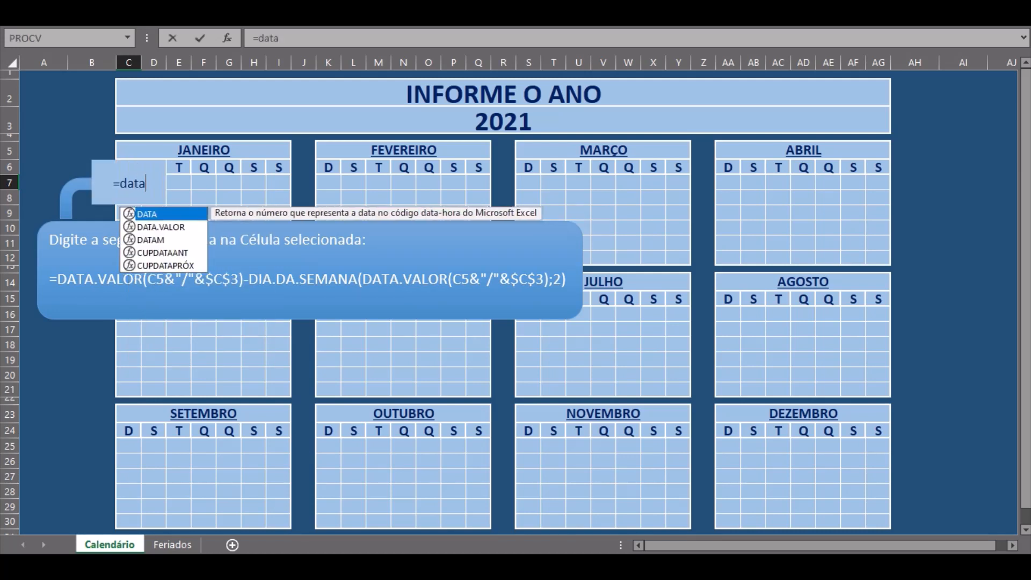
key("Down")
key("Tab")
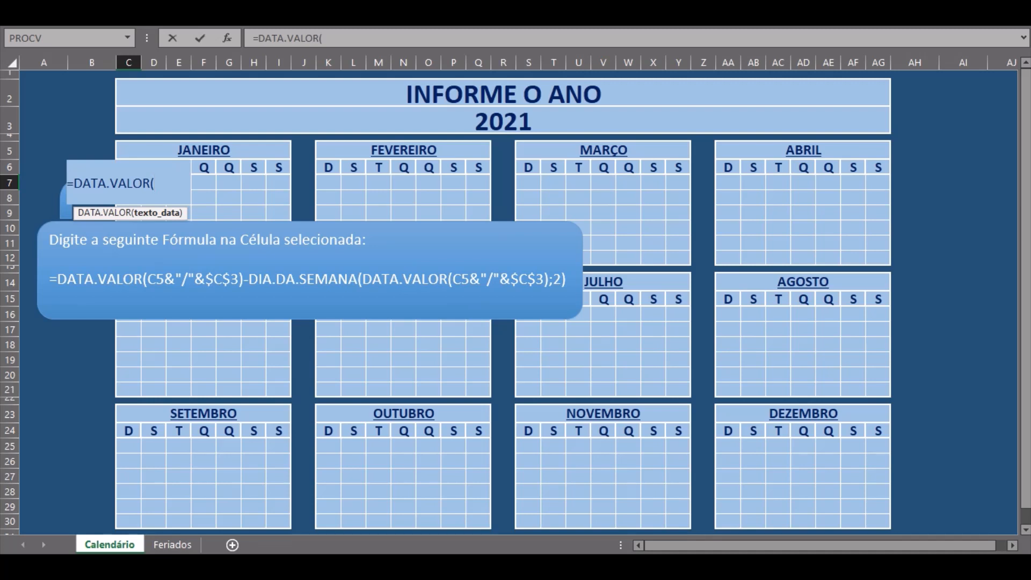
key("Up")
key("Up")
type("&")
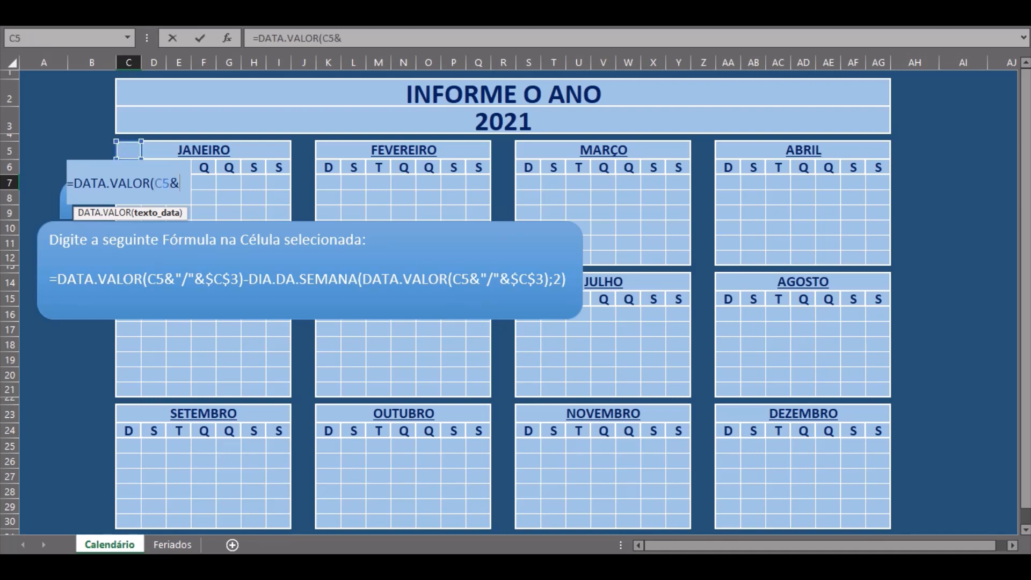
type("\"/\"")
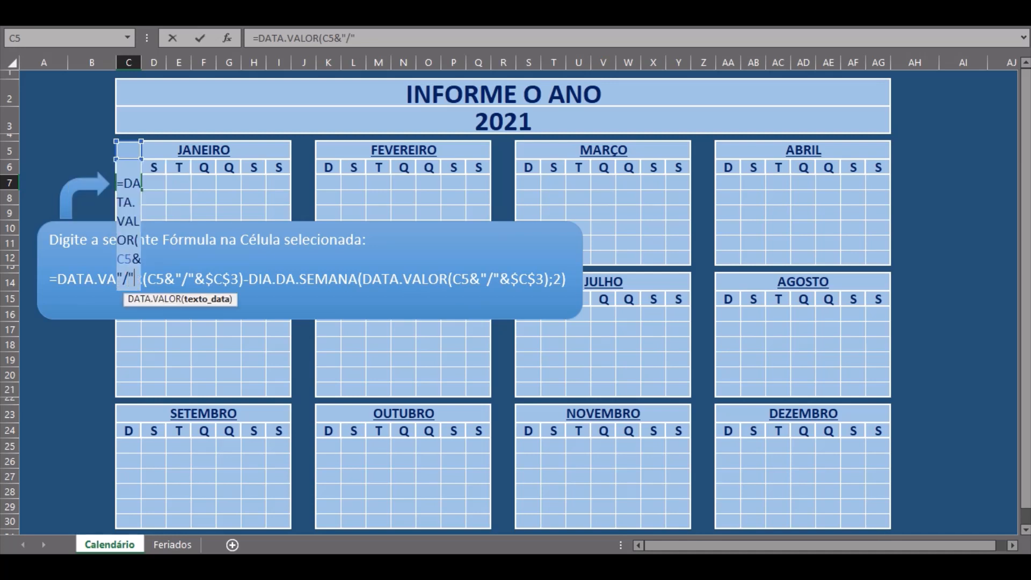
type("&")
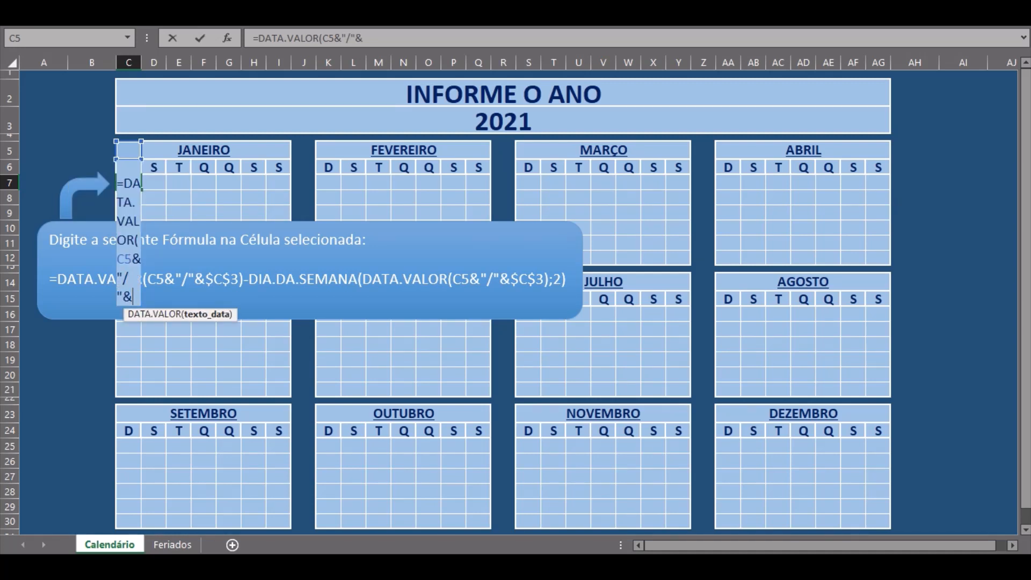
key("Up")
key("Up")
key("Up")
key("Up")
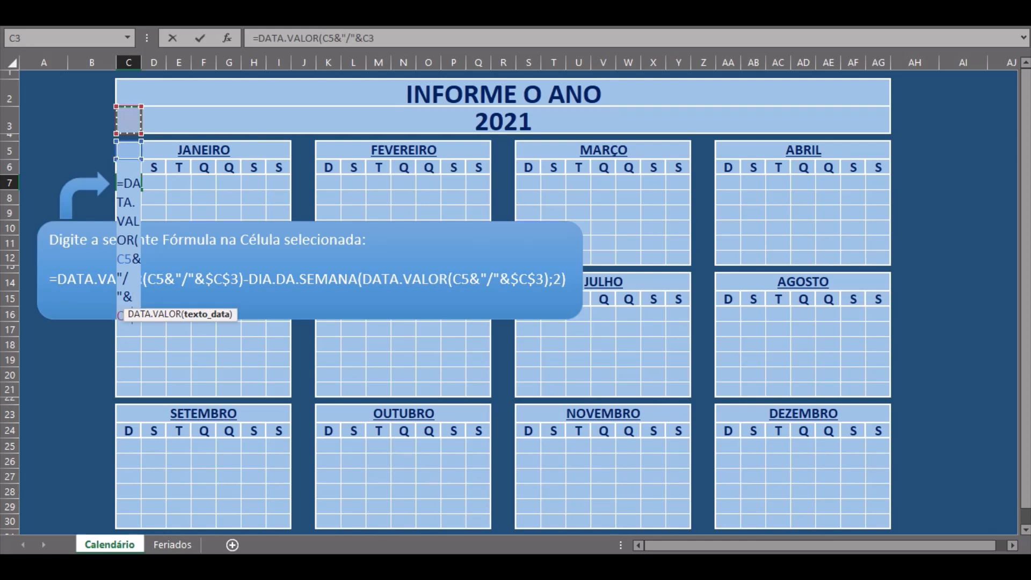
key("F4")
type(")")
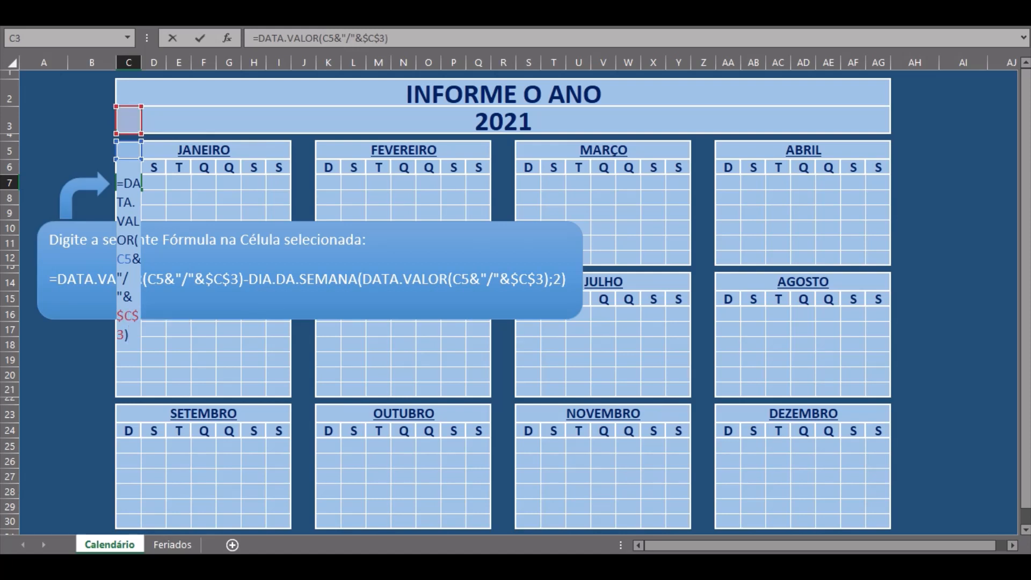
Extend the C7 formula by subtracting DIA.DA.SEMANA with a nested DATA.VALOR function
type("-dia")
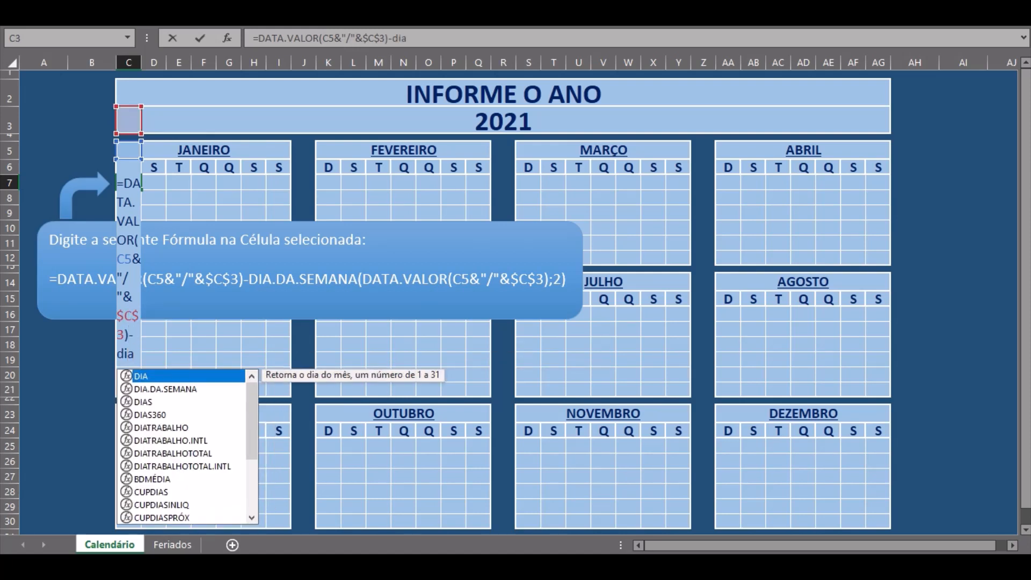
key("Down")
key("Tab")
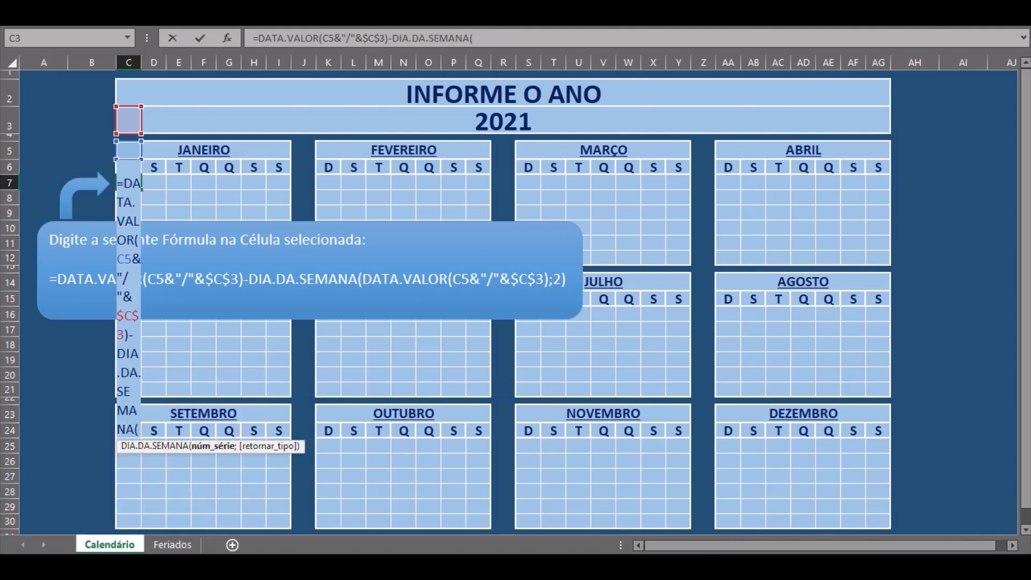
type("data")
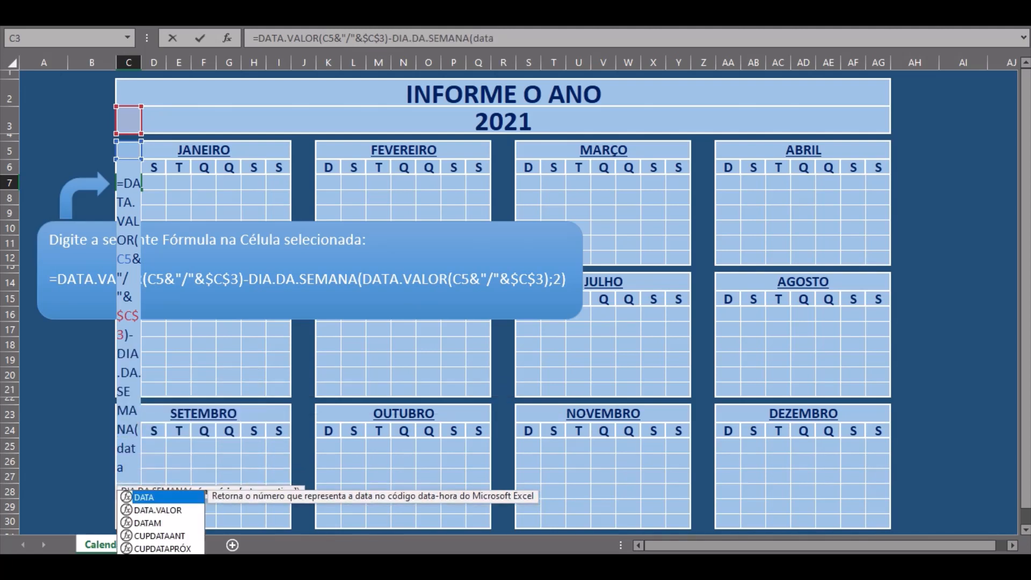
key("Down")
key("Tab")
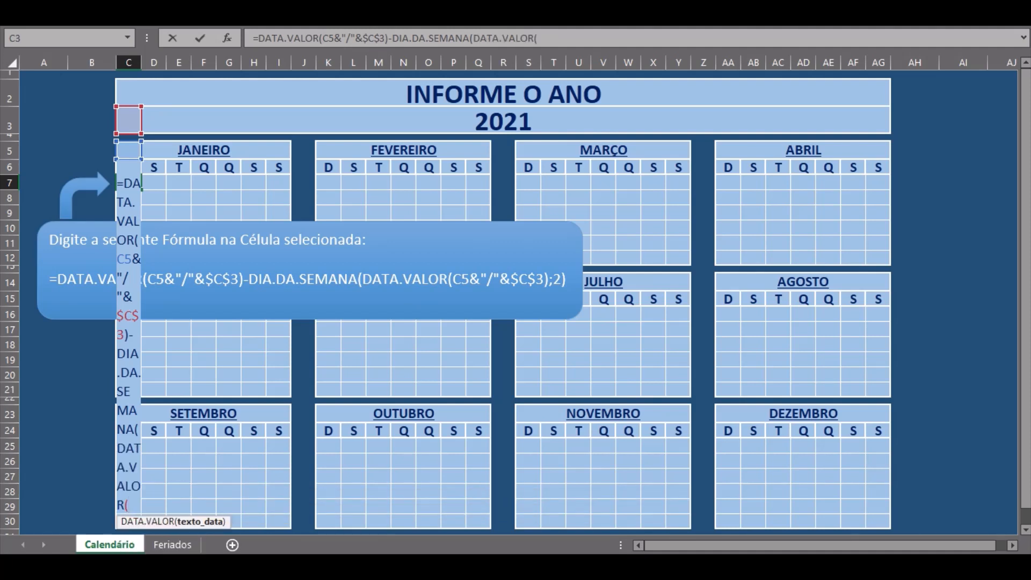
Fill the nested DATA.VALOR with C5&"/"&$C$3, keeping the year reference absolute, and close its parenthesis
key("Up")
key("Up")
type("&")
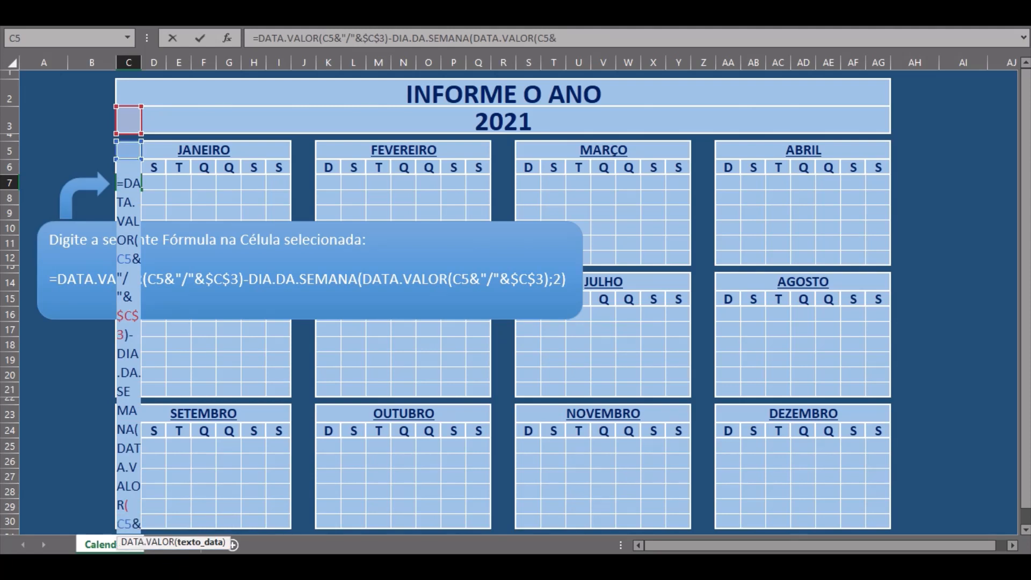
type("\"/\"")
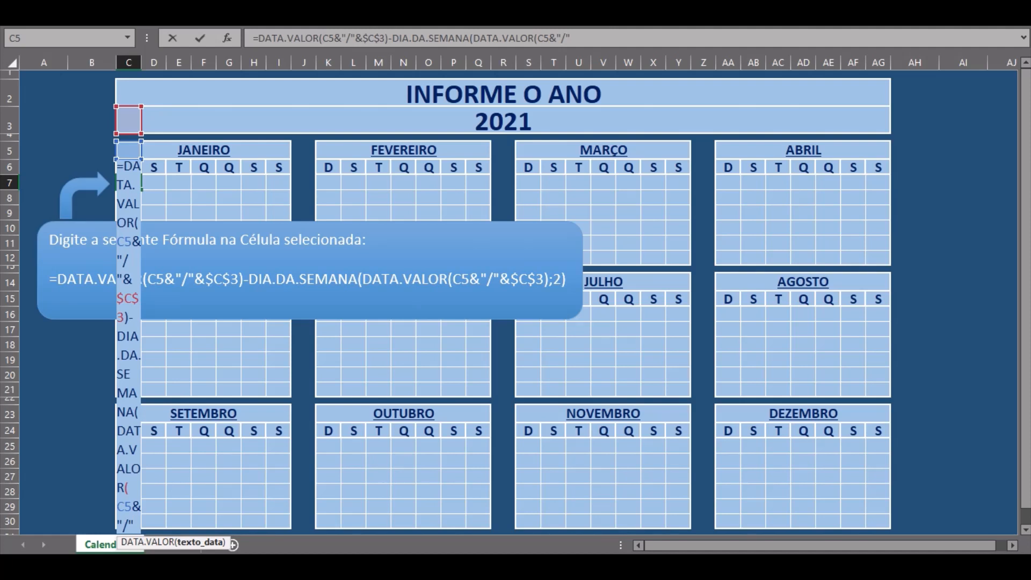
type("&")
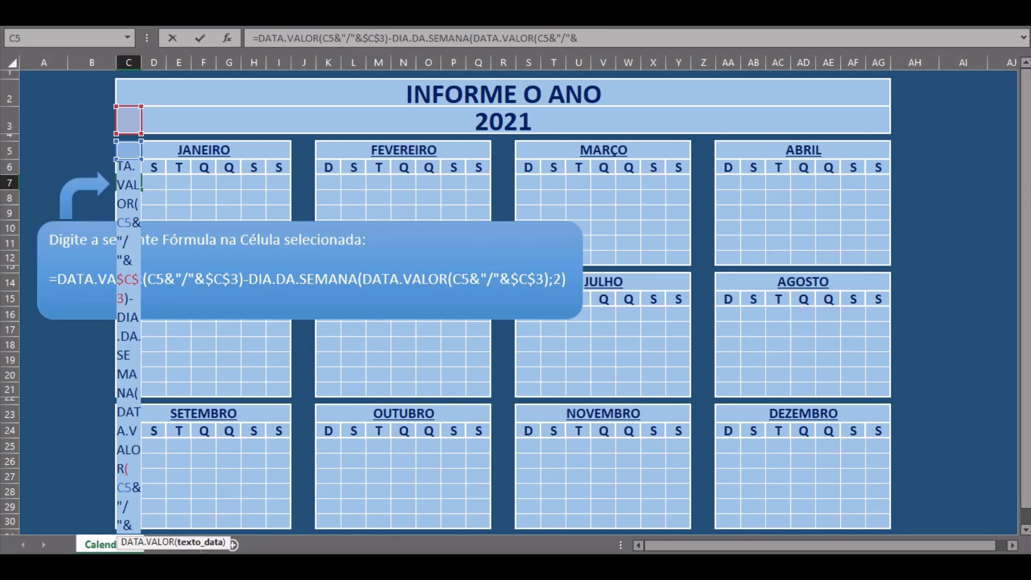
key("Up")
key("Up")
key("Up")
key("Up")
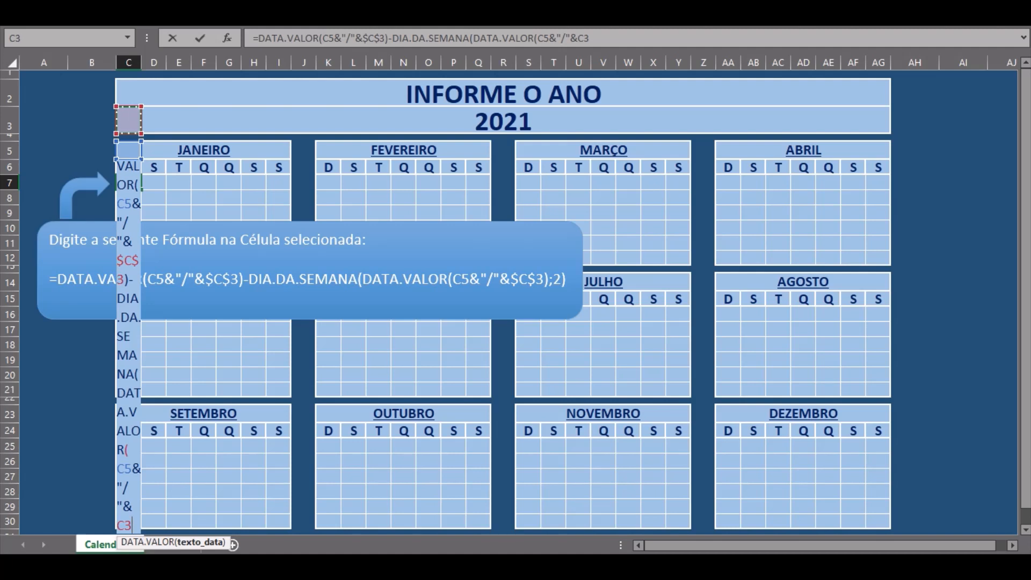
key("F4")
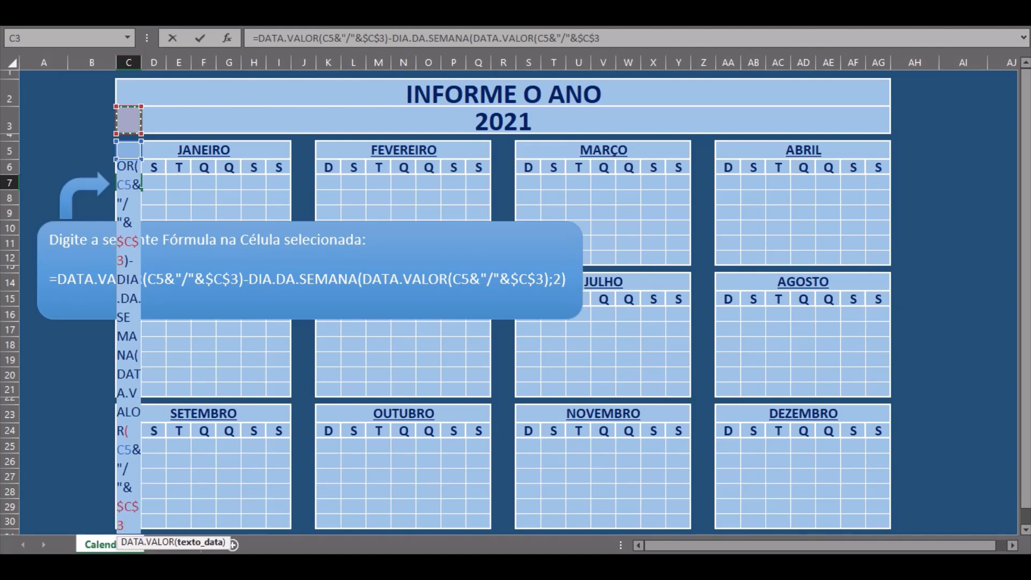
type(")")
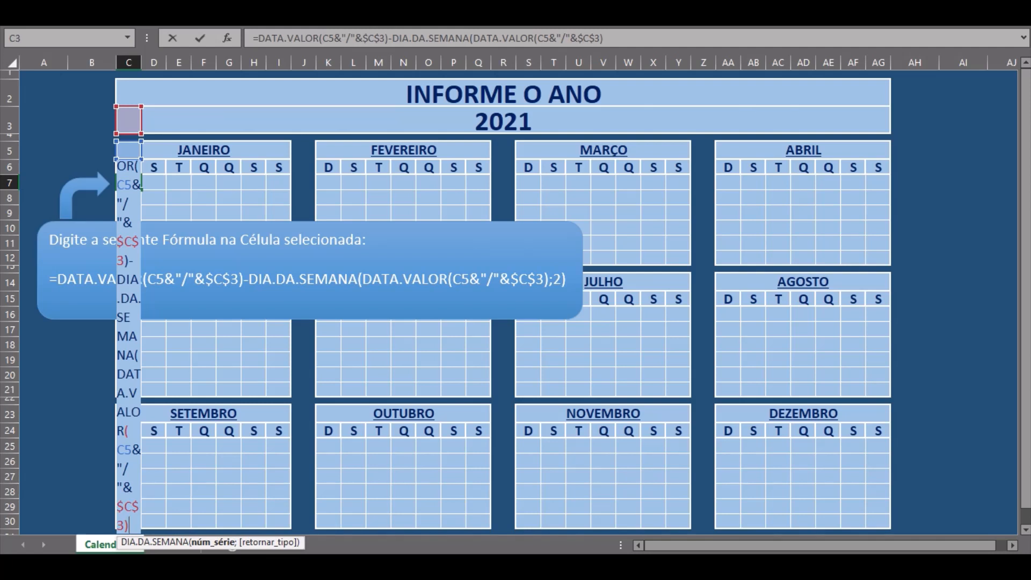
Set the DIA.DA.SEMANA return type to 2, counting from segunda-feira to domingo, and commit the formula in C7
type(";")
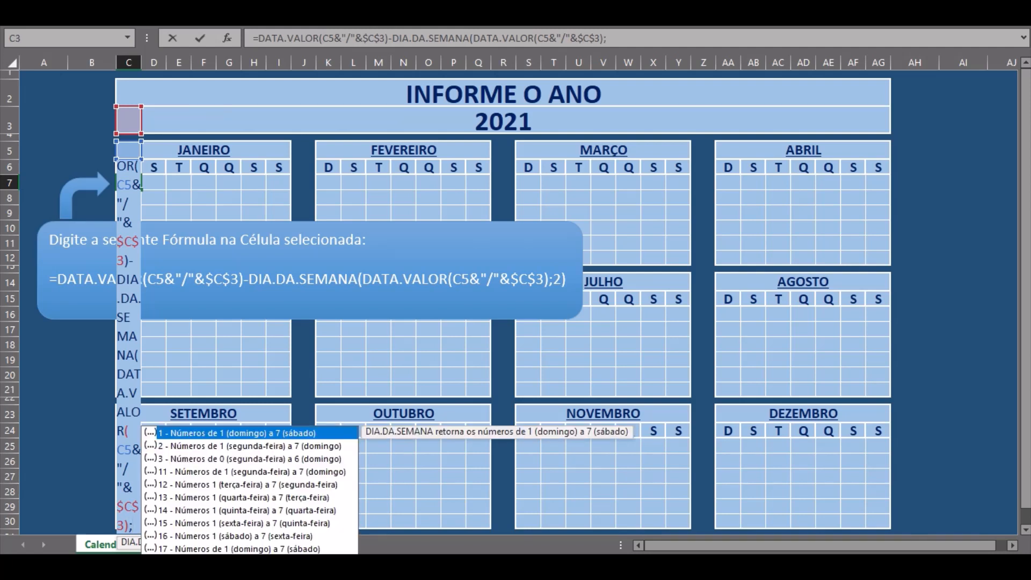
key("Down")
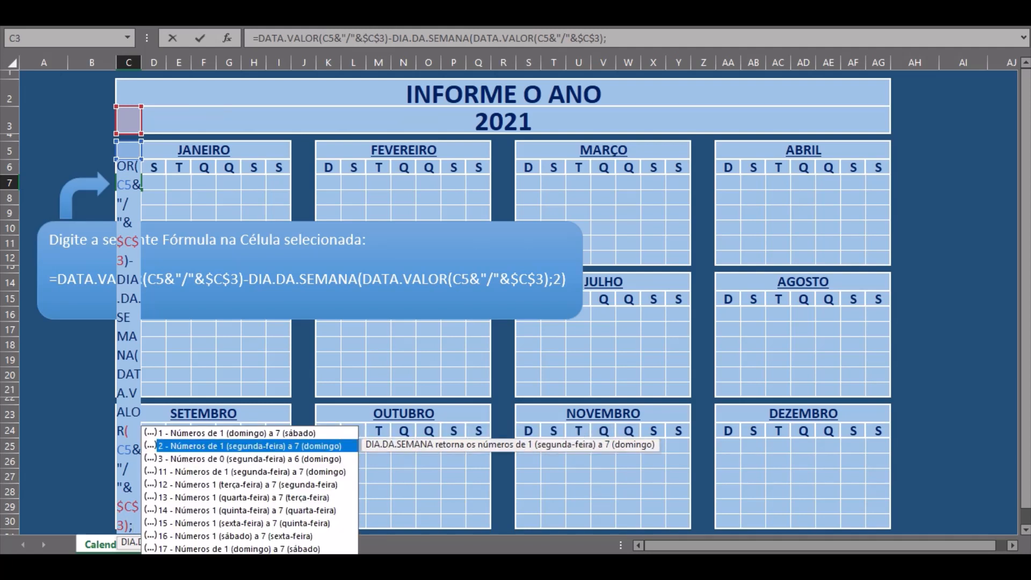
key("Tab")
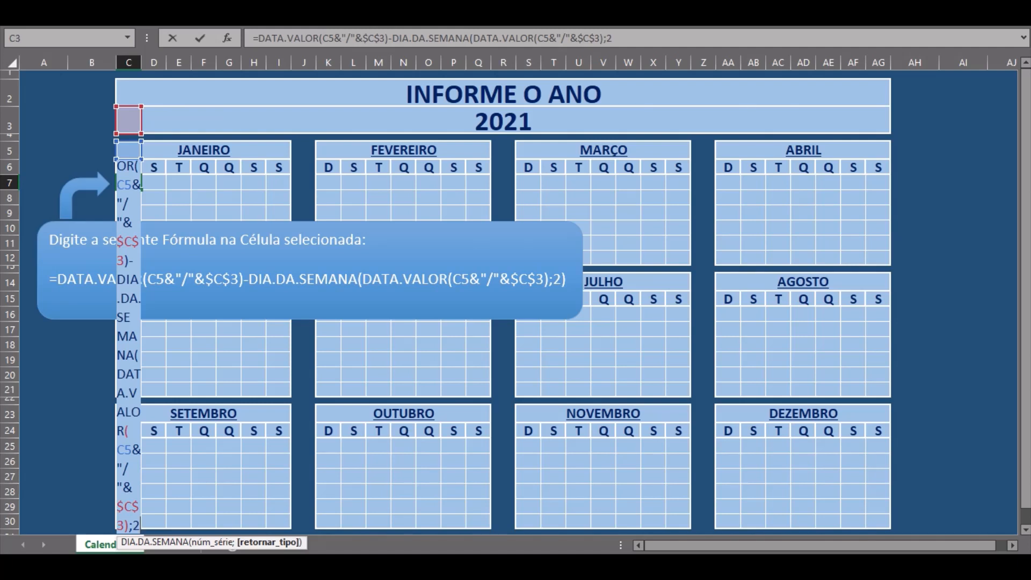
type(")")
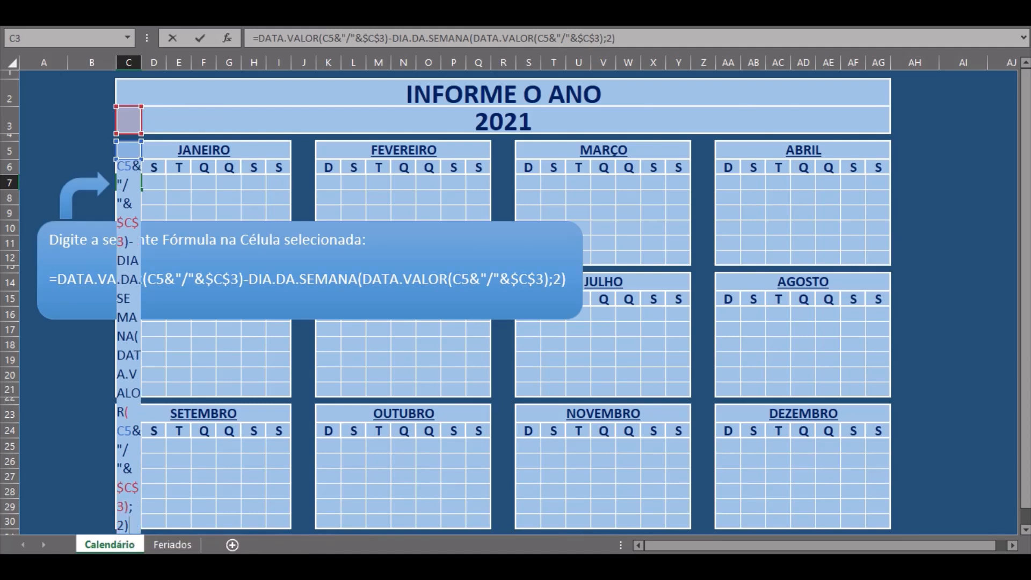
key("ctrl+Return")
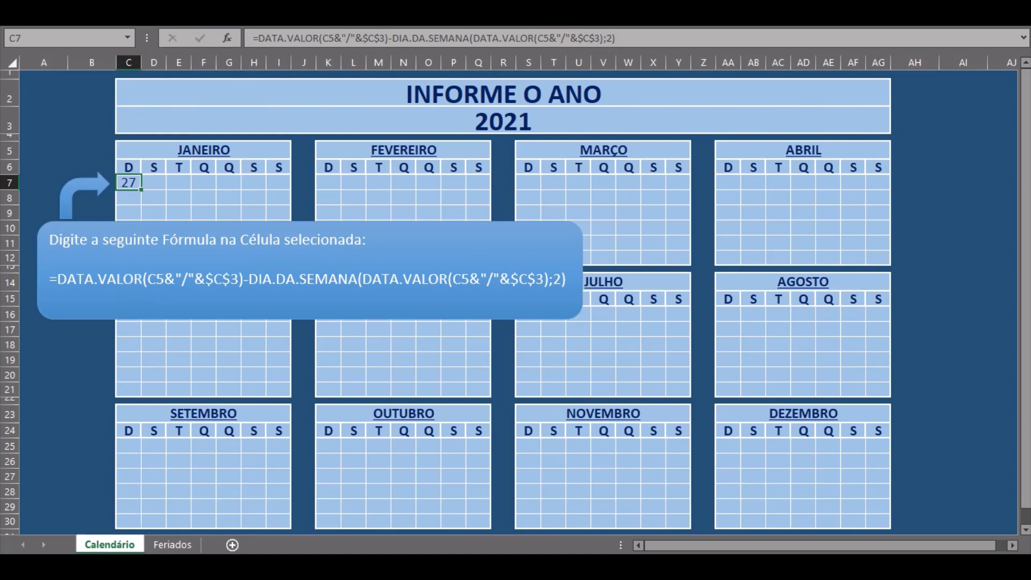
key("F2")
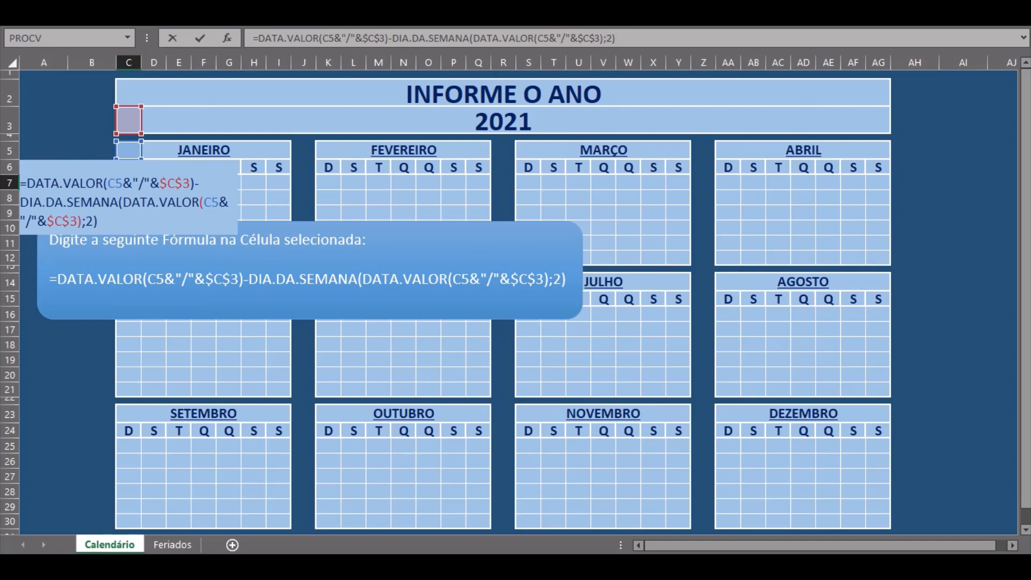
key("ctrl+Return")
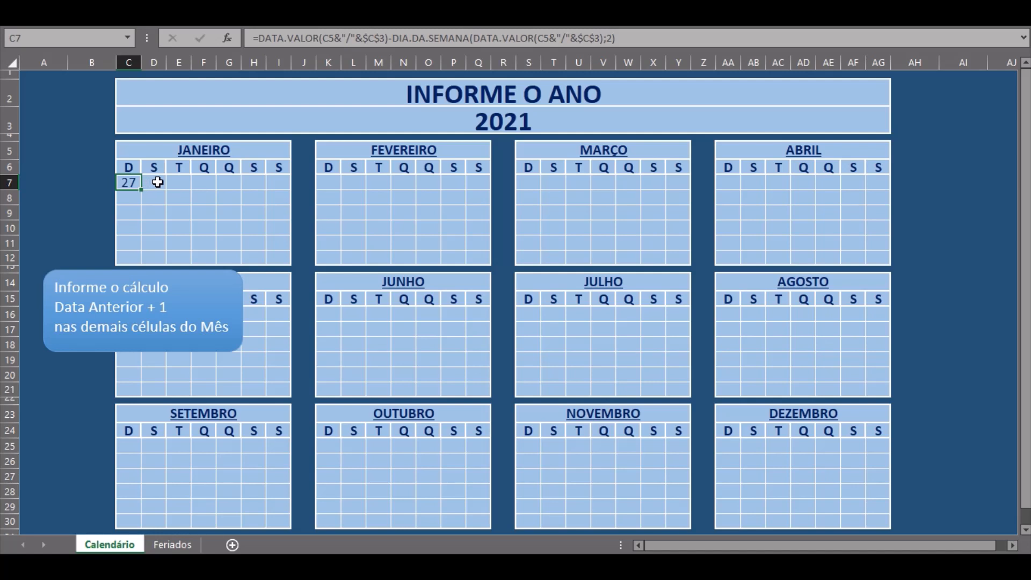
Enter the formula =C7+1 in D7 for January's second day cell
left_click(158, 182)
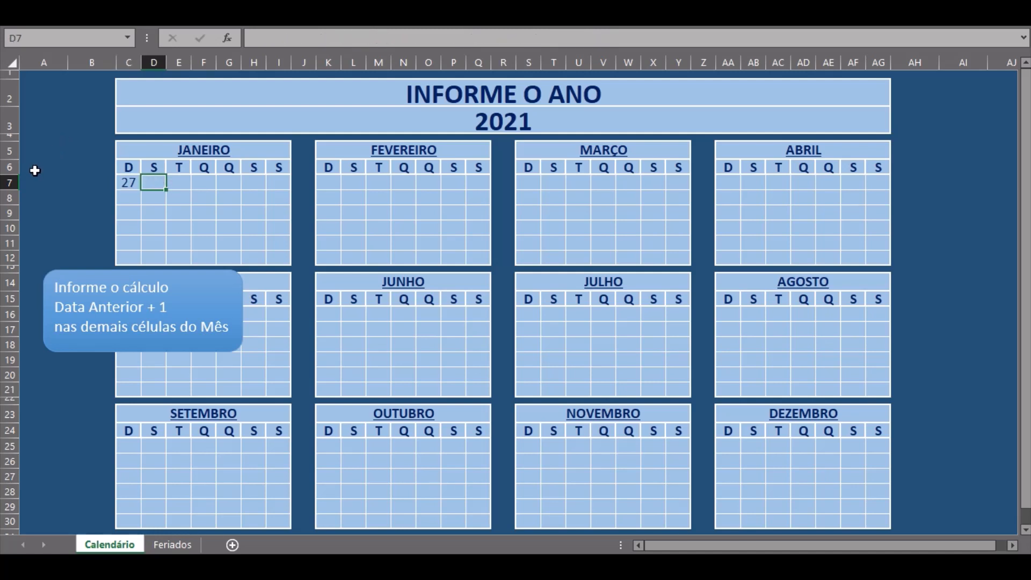
type("=")
key("Left")
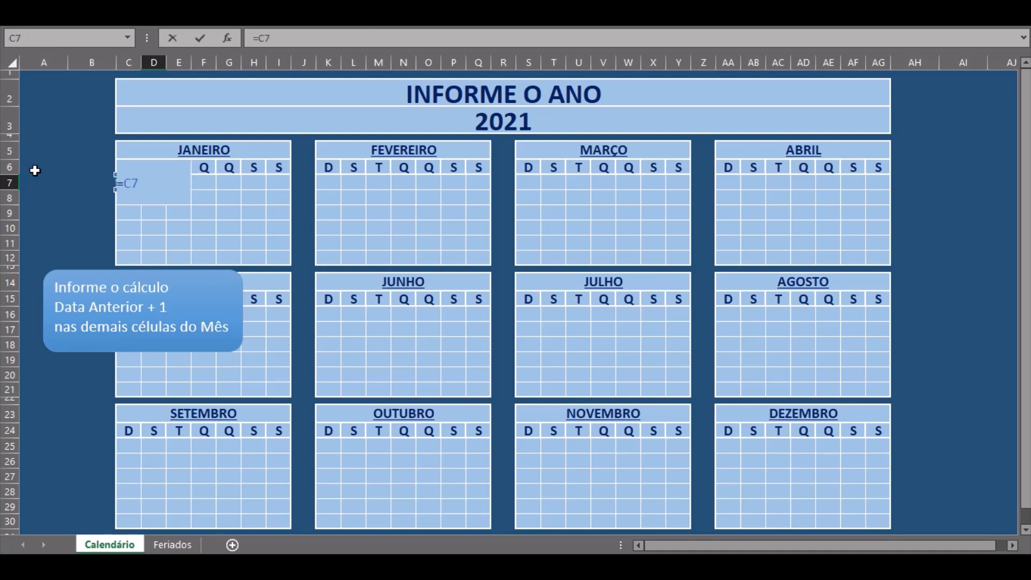
type("+1")
key("ctrl+Return")
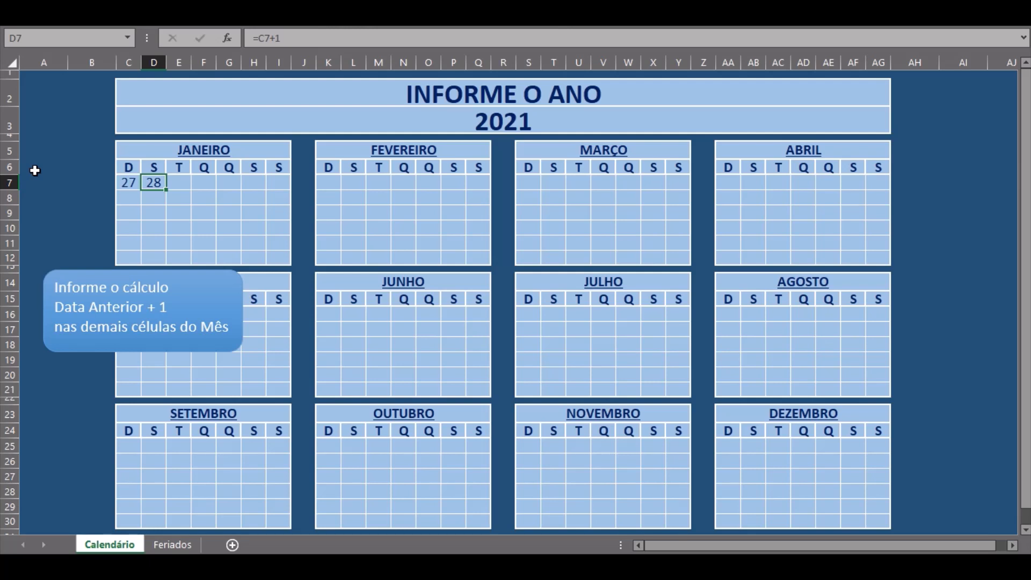
Copy D7 and paste only its formula into January's range D7:I12
right_click(153, 185)
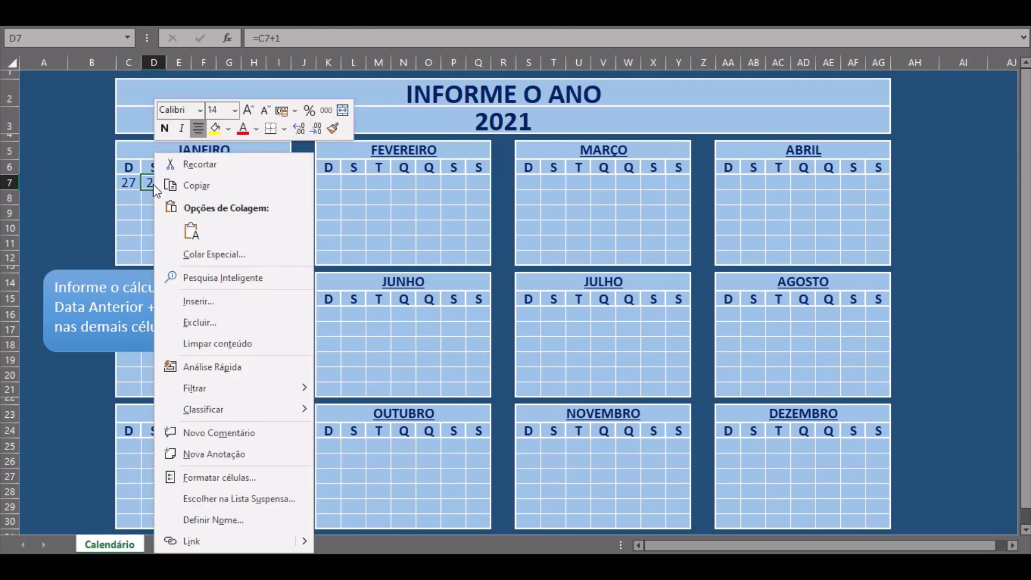
left_click(167, 185)
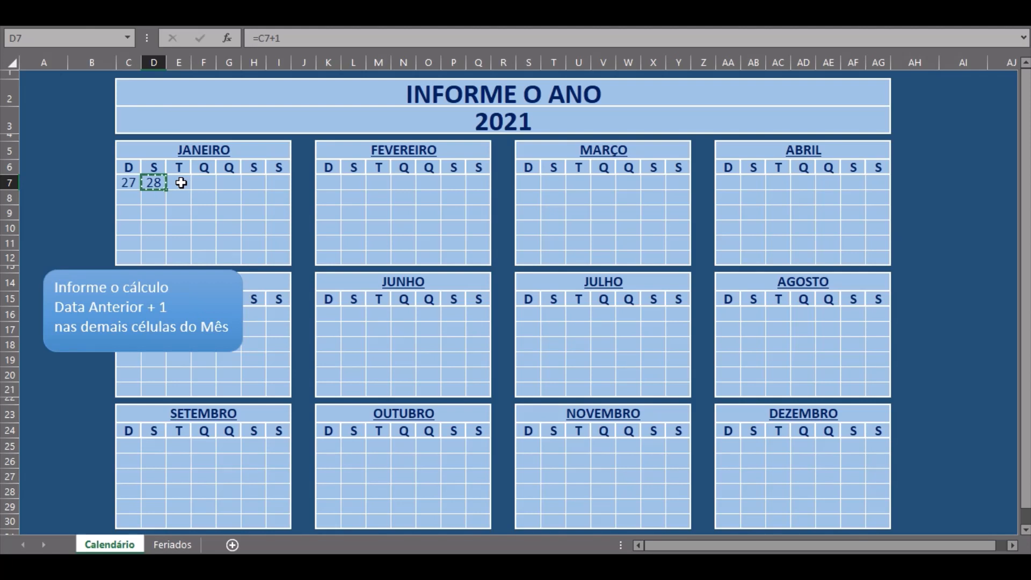
left_click_drag(155, 186, 283, 257)
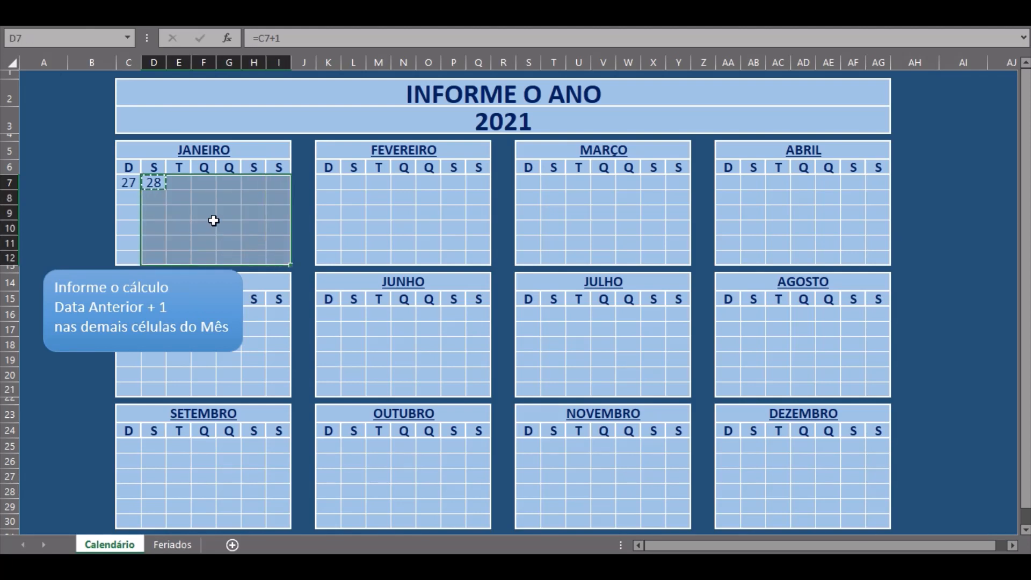
right_click(158, 198)
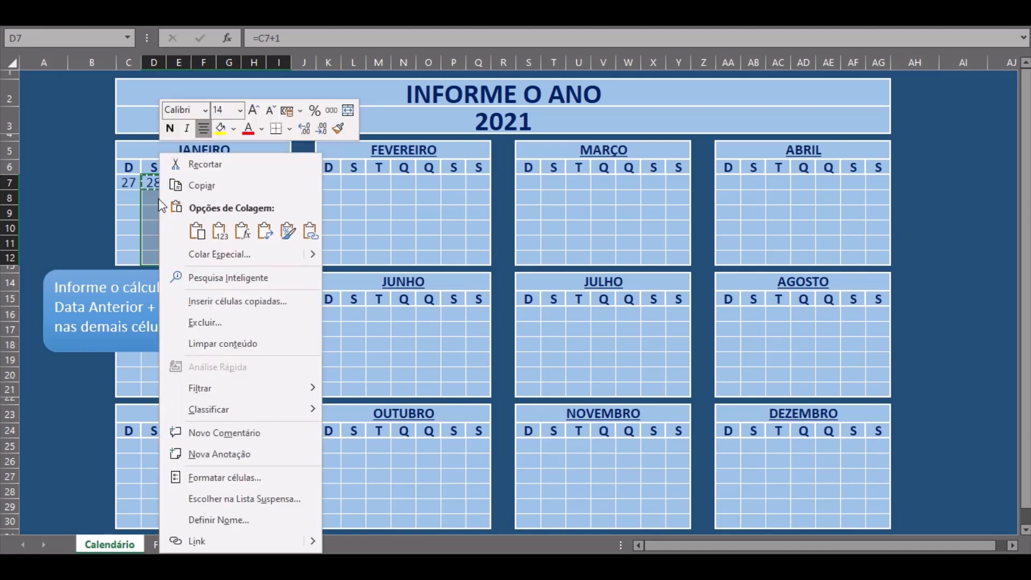
left_click(242, 231)
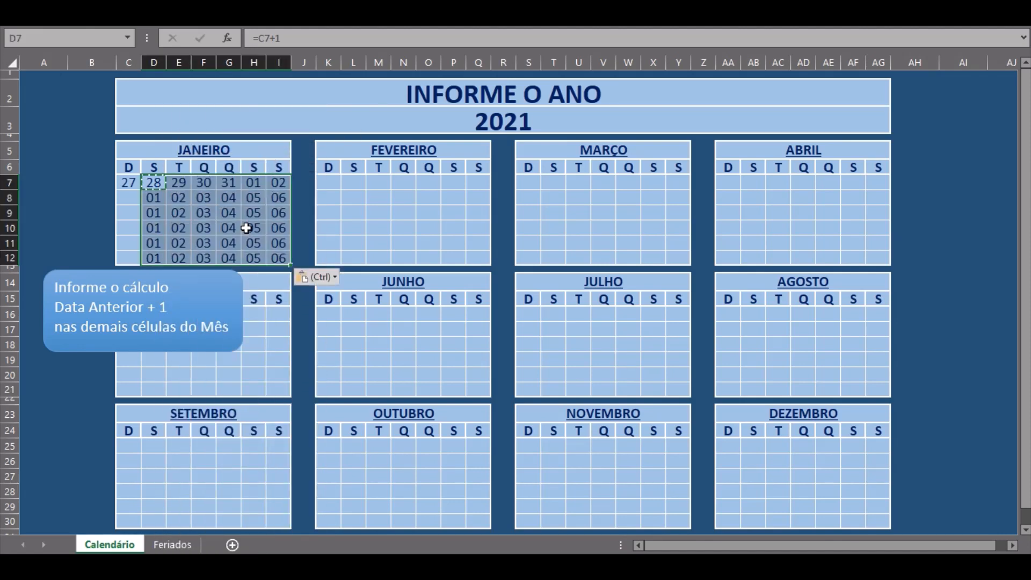
Enter the formula =I7+1 in C8 to start January's second week
left_click(127, 199)
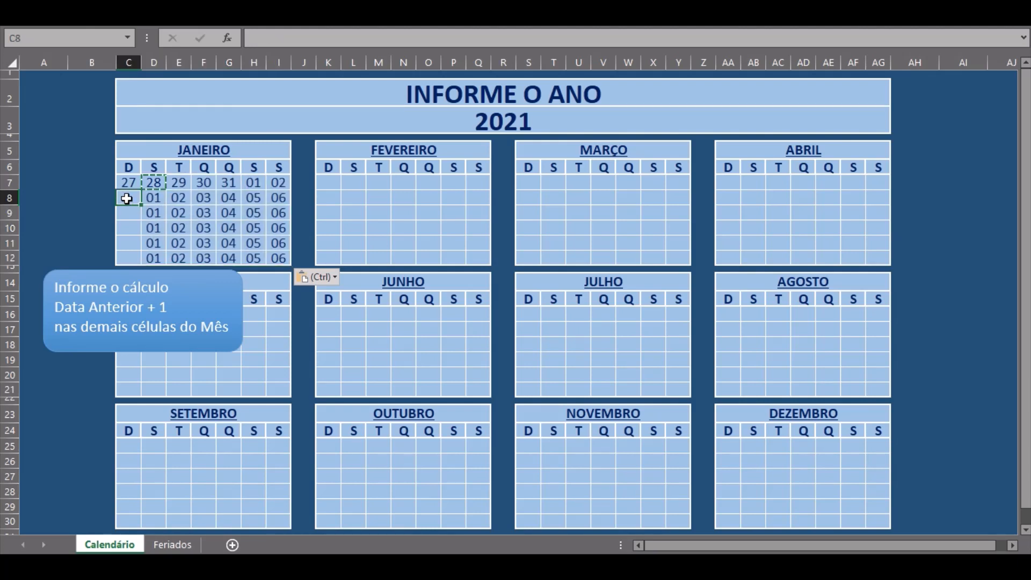
type("=")
key("Up")
key("Right")
key("Right")
key("Right")
key("Right")
key("Right")
key("Right")
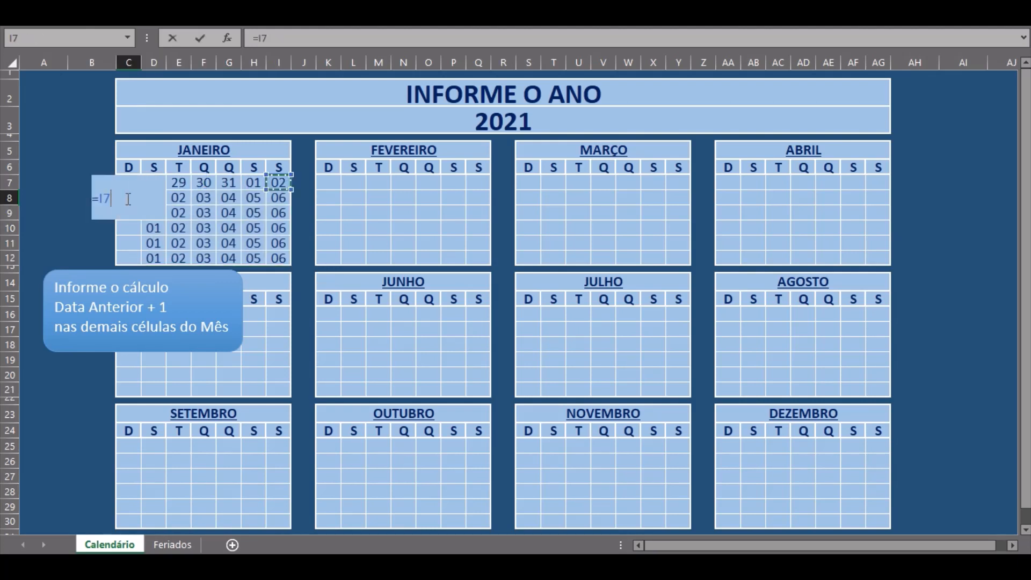
type("+1")
key("ctrl+Return")
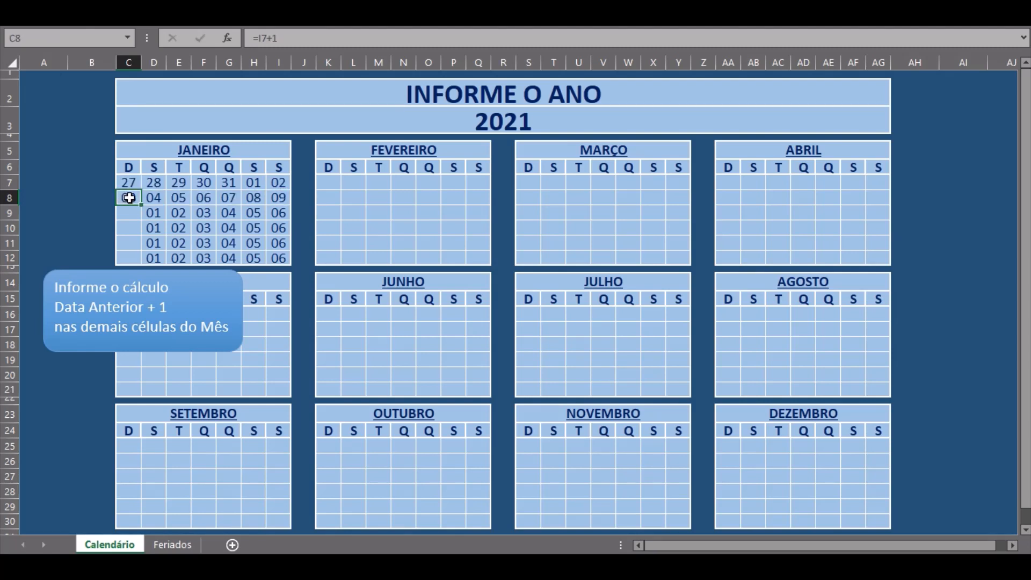
Copy C8, paste only its formula into C9:C12 of January, and end copy mode
right_click(131, 202)
left_click(172, 185)
left_click(130, 219)
left_click_drag(130, 220, 127, 257)
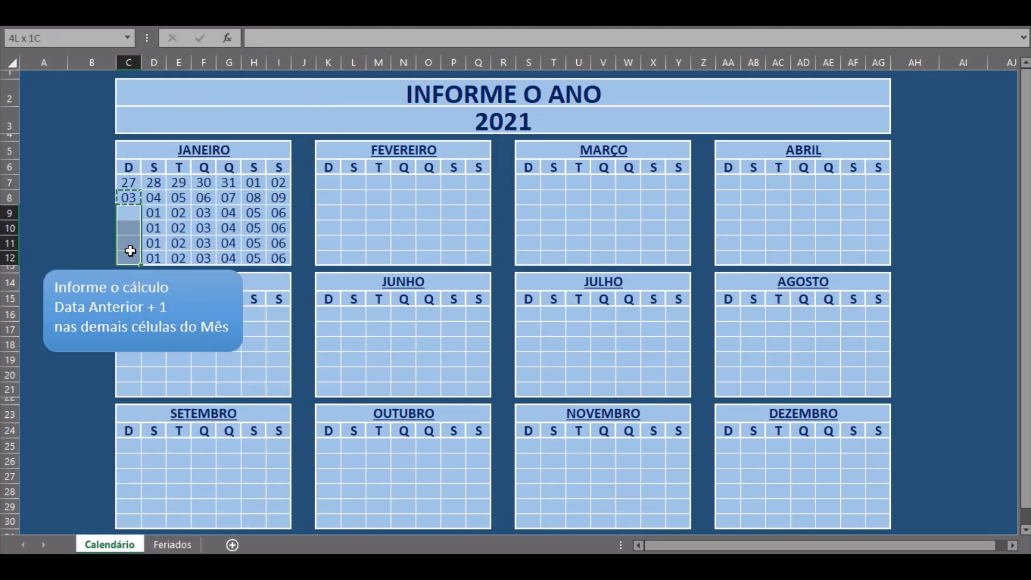
right_click(133, 213)
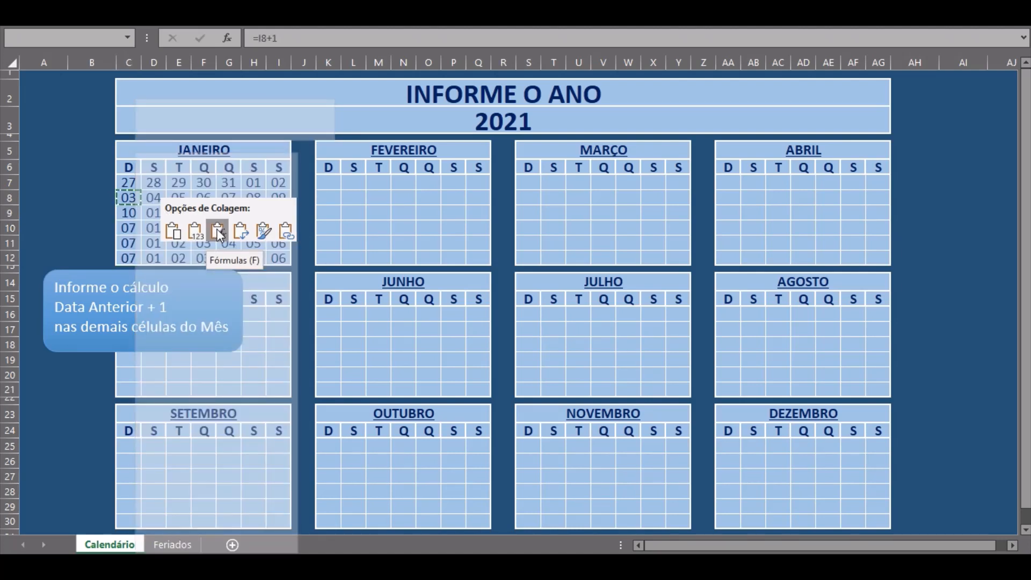
left_click(217, 229)
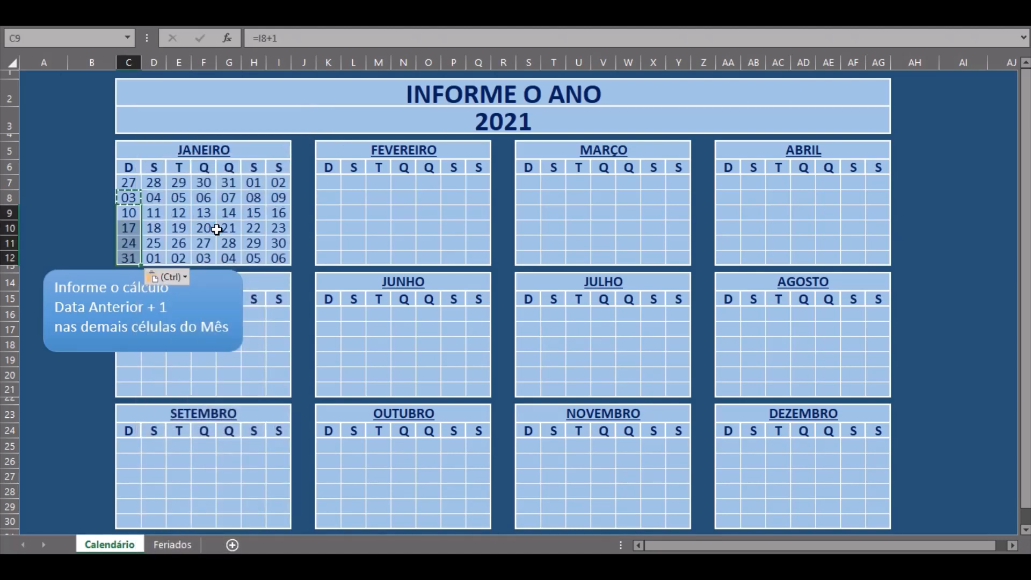
left_click(128, 182)
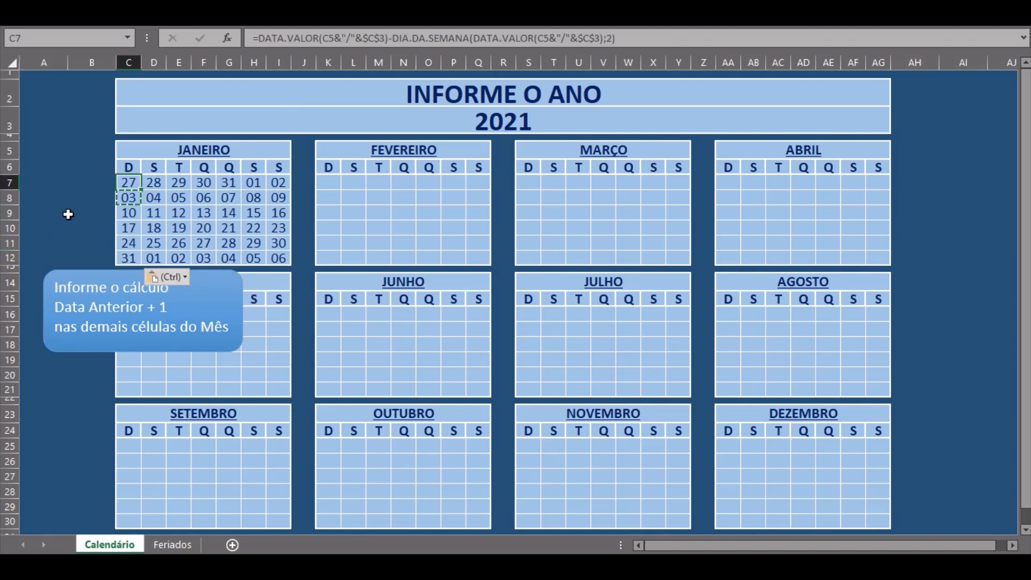
key("Escape")
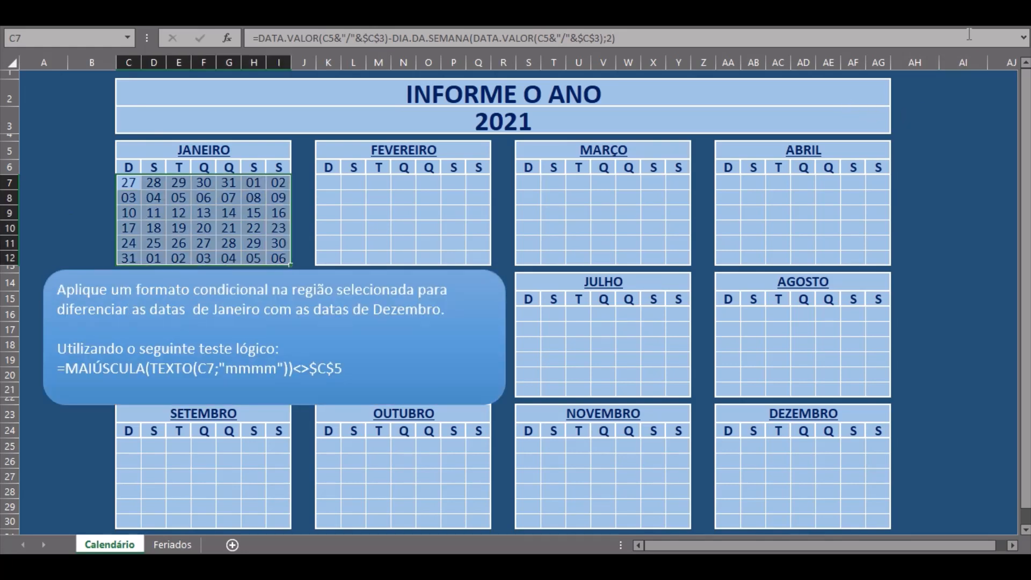
Create a new conditional formatting rule for January's C7:I12 that uses a formula to determine which cells to format
left_click(983, 24)
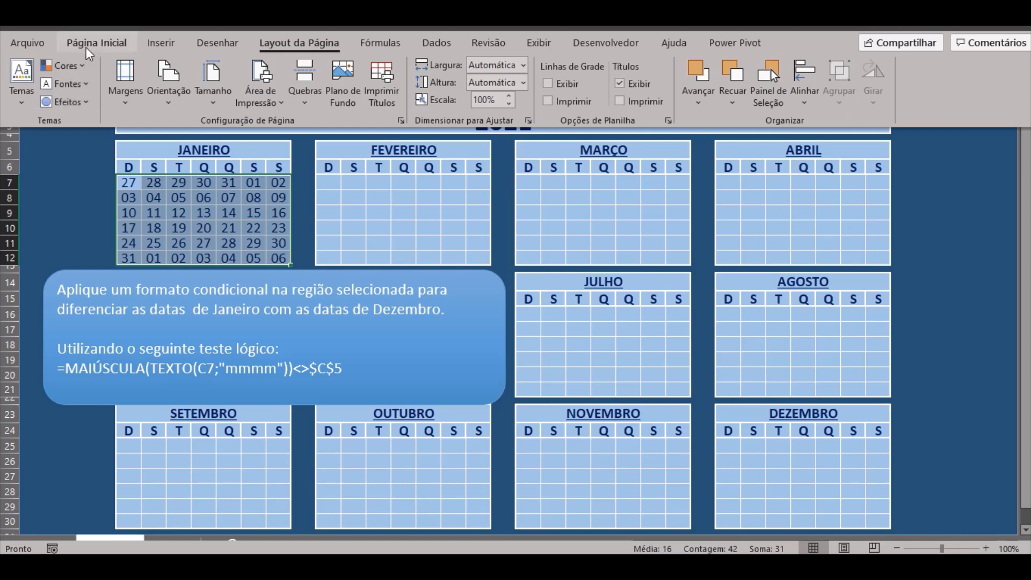
left_click(99, 44)
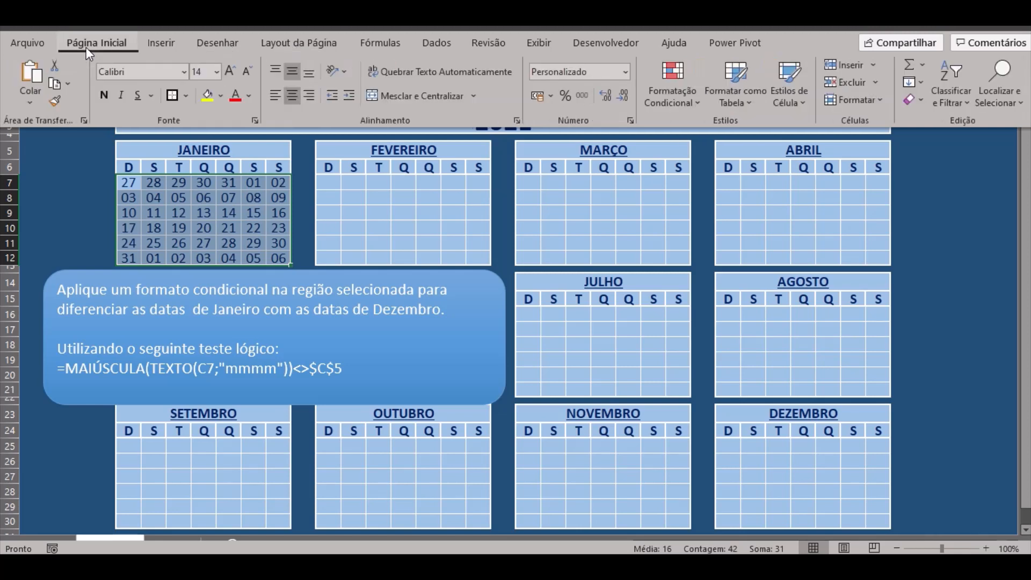
left_click(693, 107)
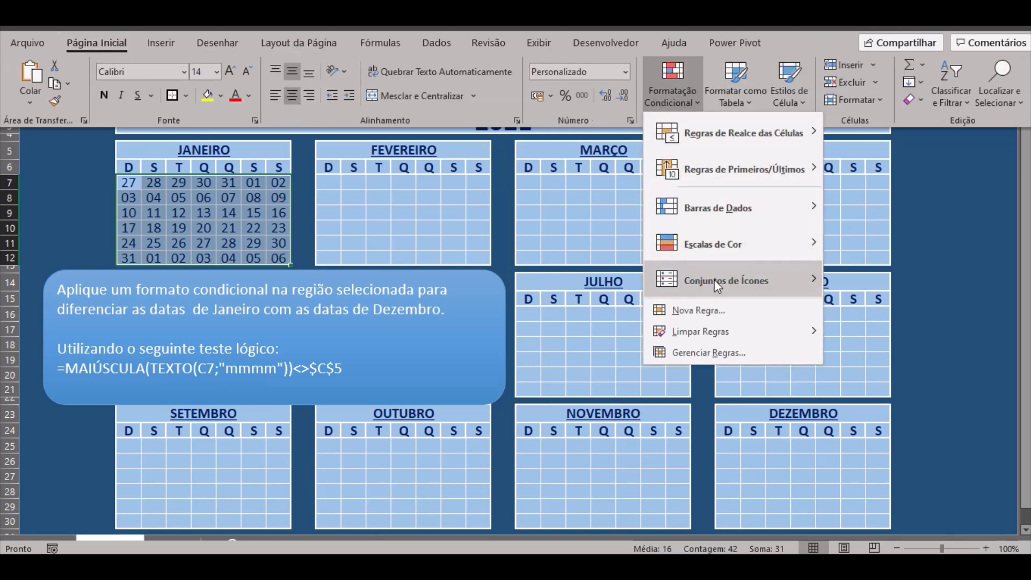
left_click(698, 310)
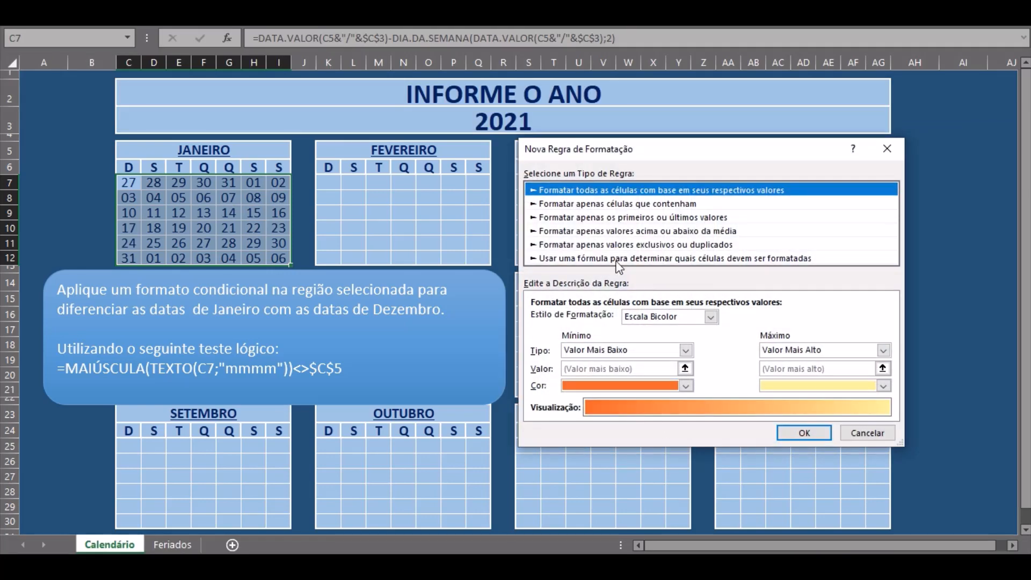
left_click(614, 258)
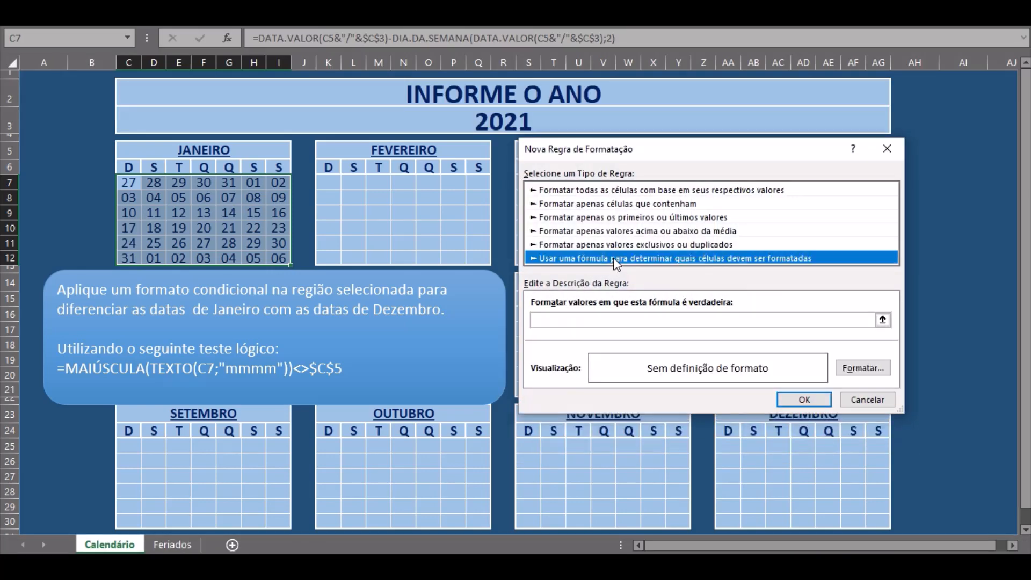
Set the rule's formula to =MAIÚSCULA(TEXTO(C7;"mmmm"))<>$C$5, keeping C7 fully relative and $C$5 absolute
left_click(591, 318)
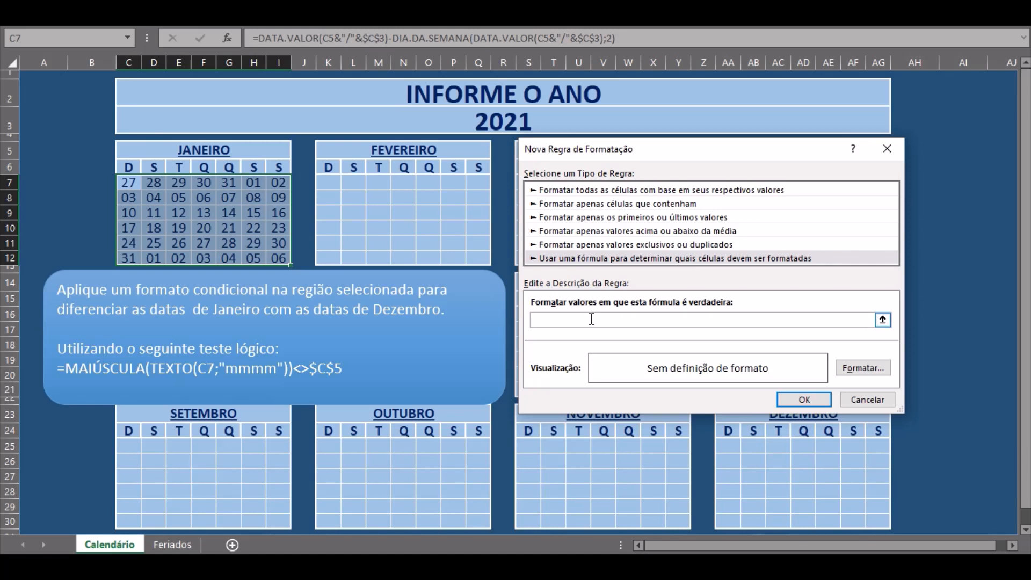
key("Caps_Lock")
type("=MAIÚSCULA(TEXTO(")
left_click(129, 183)
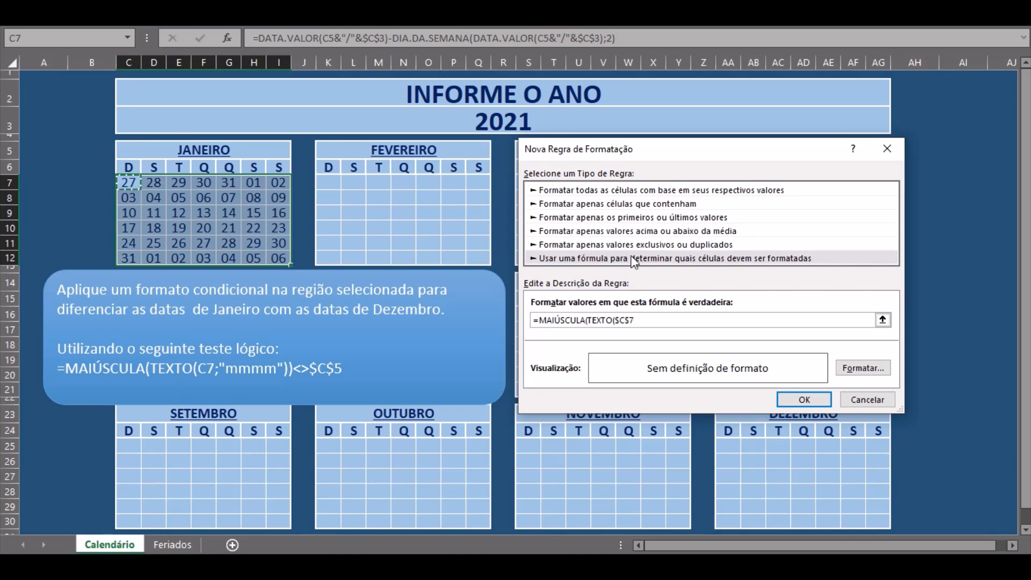
key("F4")
key("F4")
key("F4")
type(";\"")
key("Caps_Lock")
type("mmmm")
key("Caps_Lock")
type("<>")
left_click(130, 149)
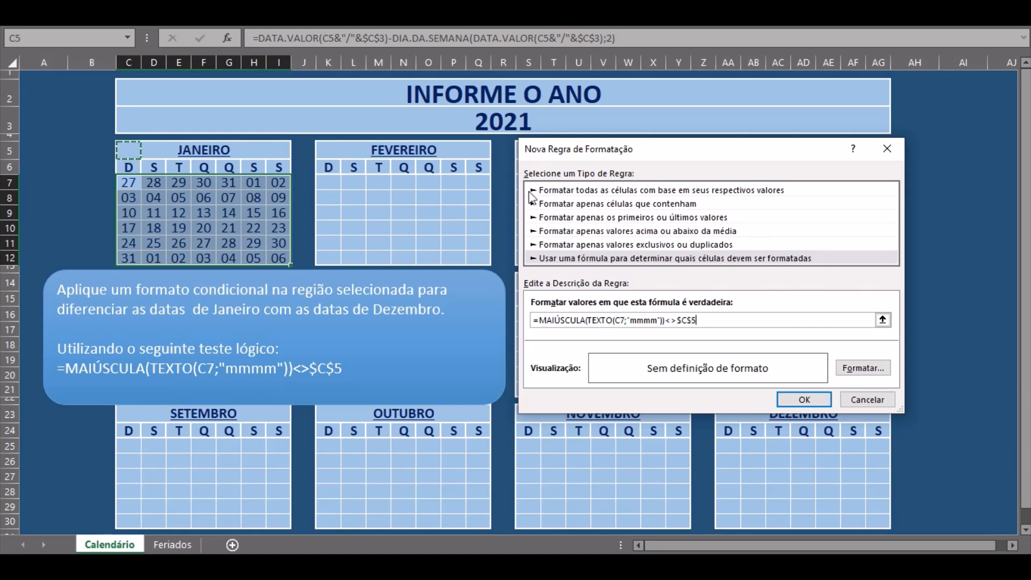
Give the rule the custom number format "----" and apply it to January's cells
left_click(865, 373)
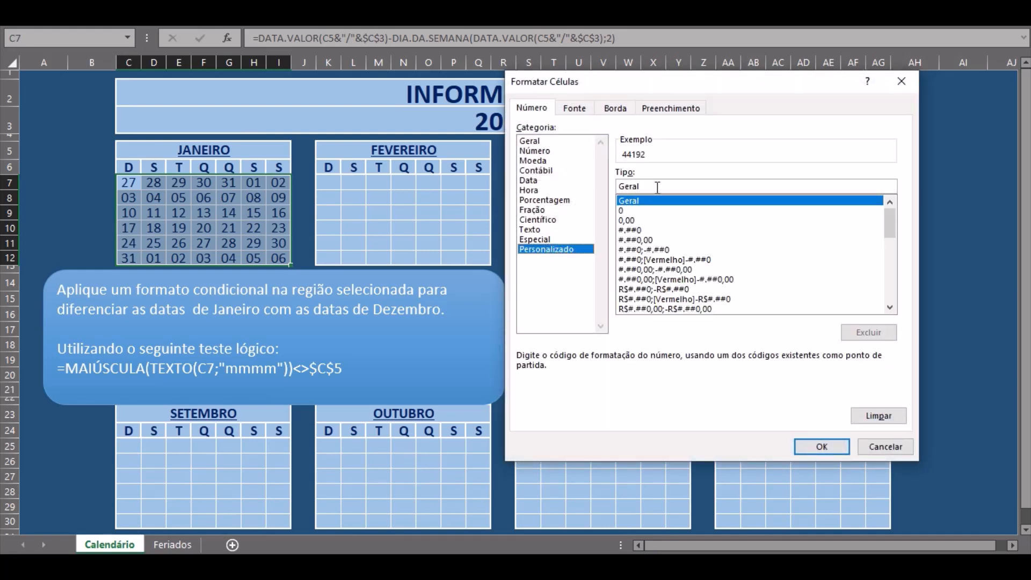
left_click_drag(657, 187, 592, 187)
type("\"----")
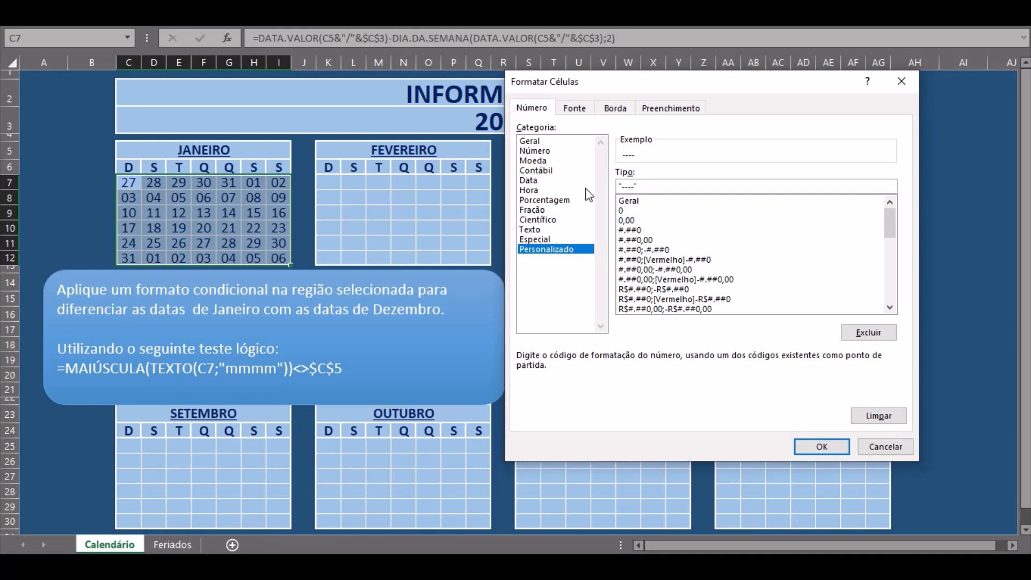
left_click(820, 447)
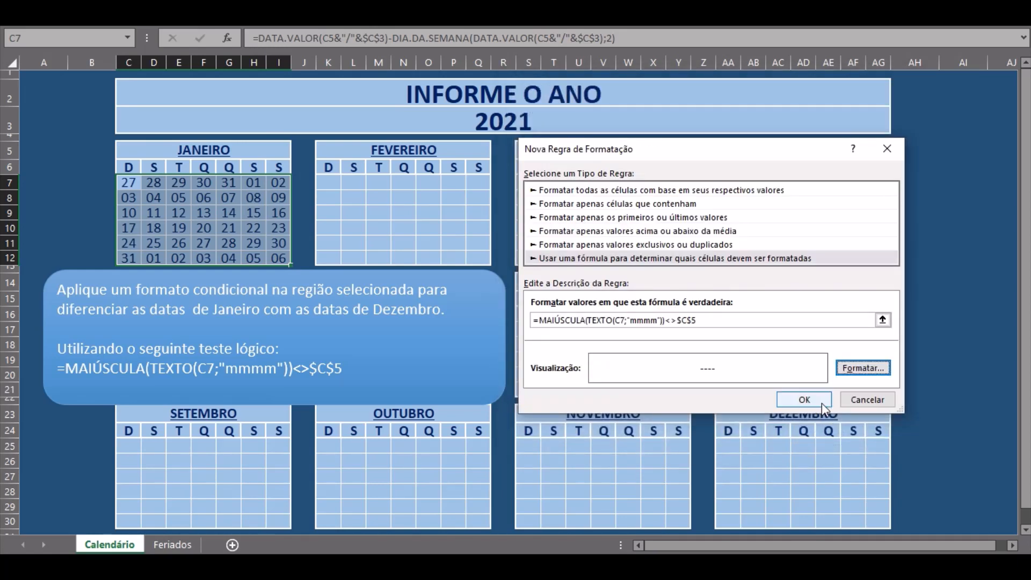
left_click(804, 400)
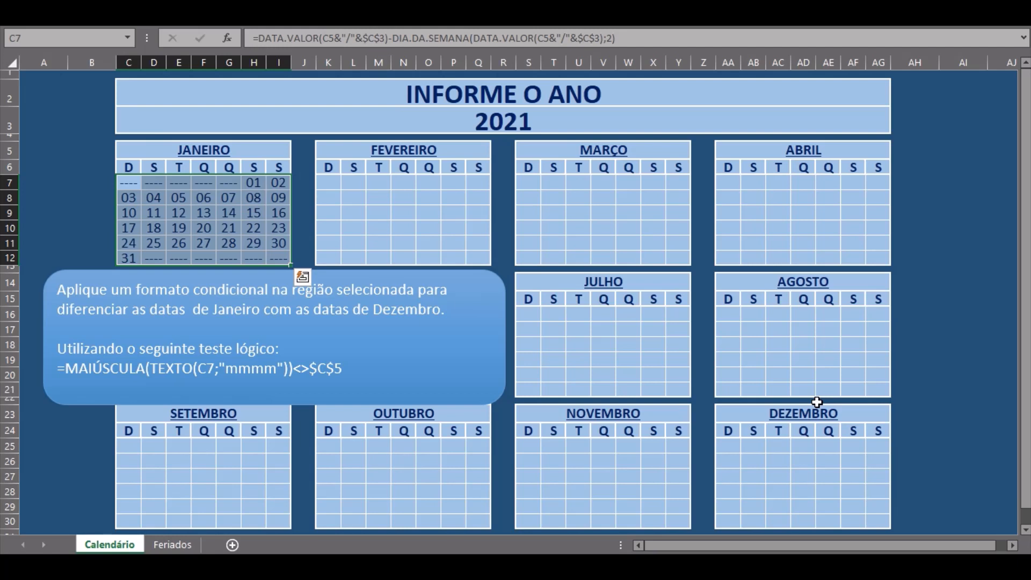
Apply the custom number format dd to January's date cells C7:I12
right_click(131, 184)
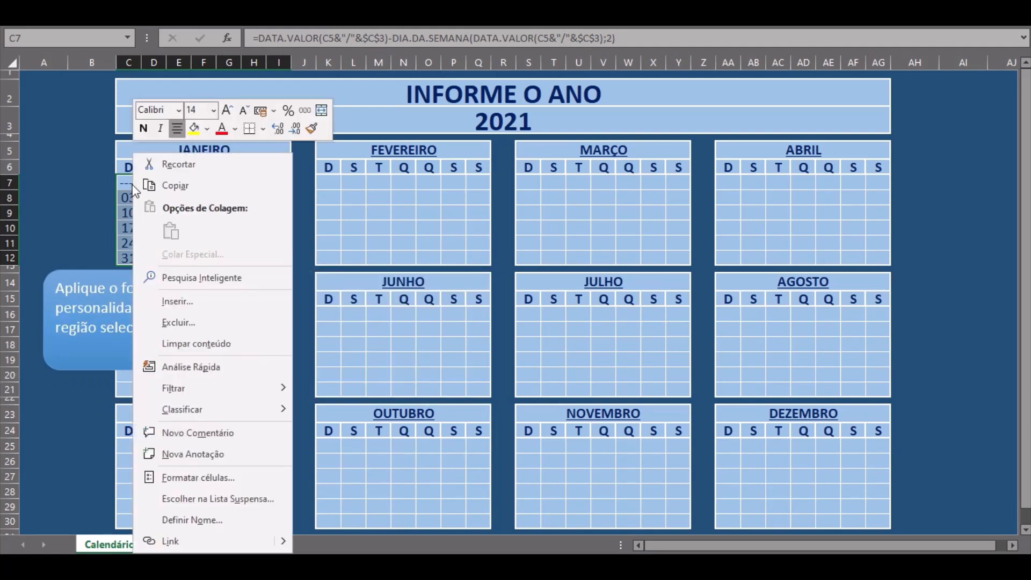
left_click(169, 476)
left_click(33, 223)
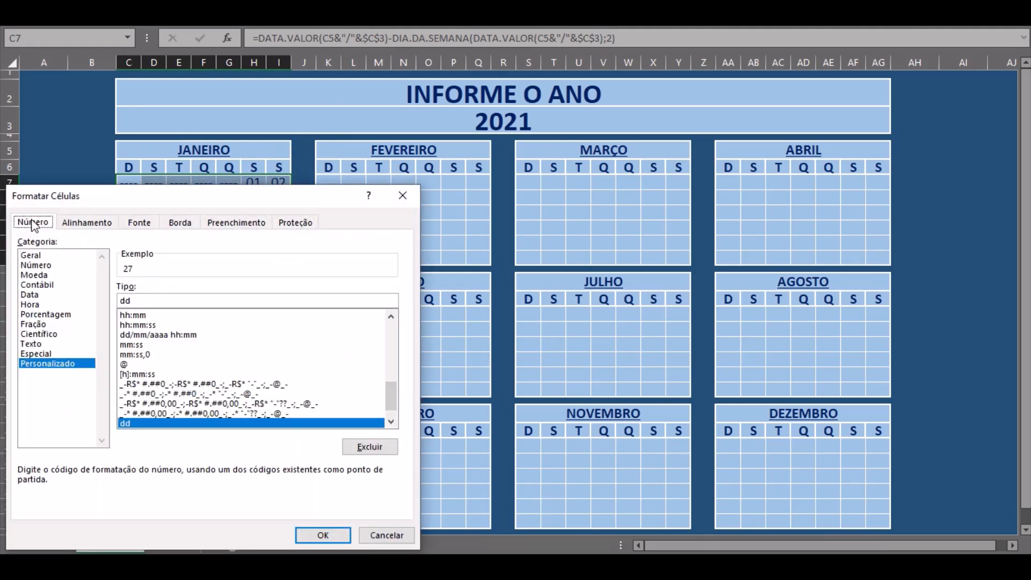
double_click(152, 300)
type("d")
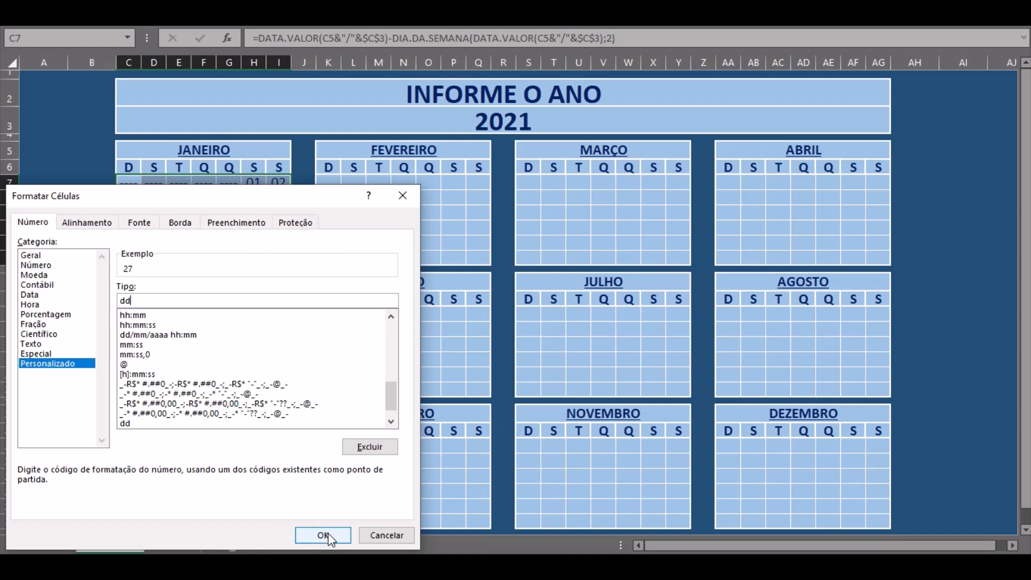
left_click(325, 535)
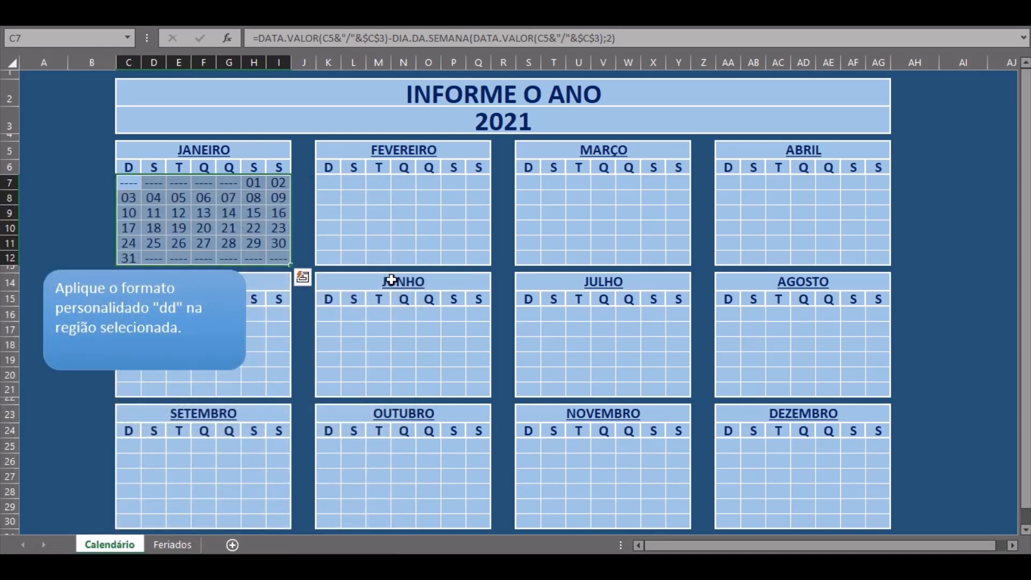
Copy January's date grid C7:I12 and paste it with formatting into February starting at K7
right_click(132, 182)
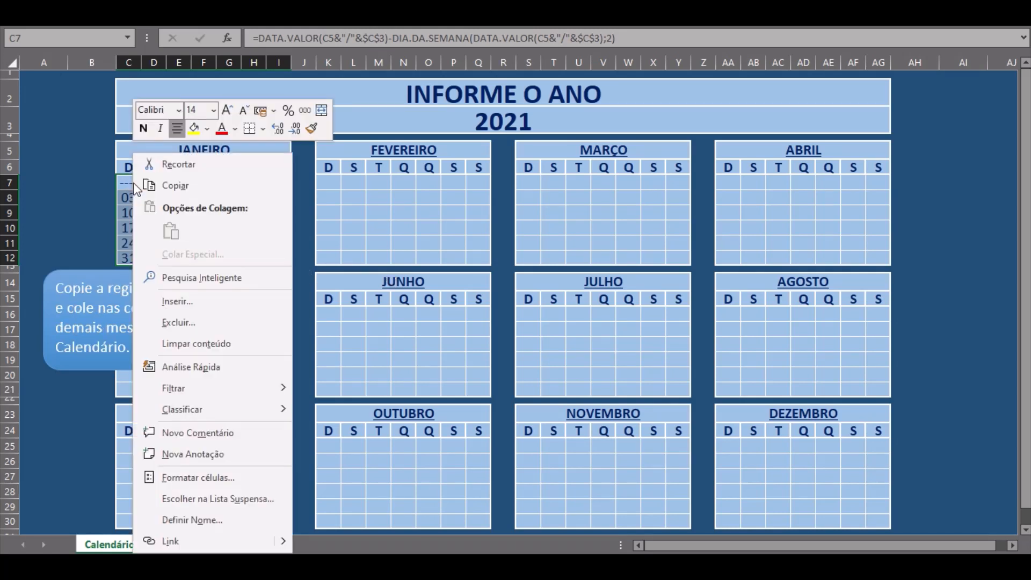
left_click(167, 185)
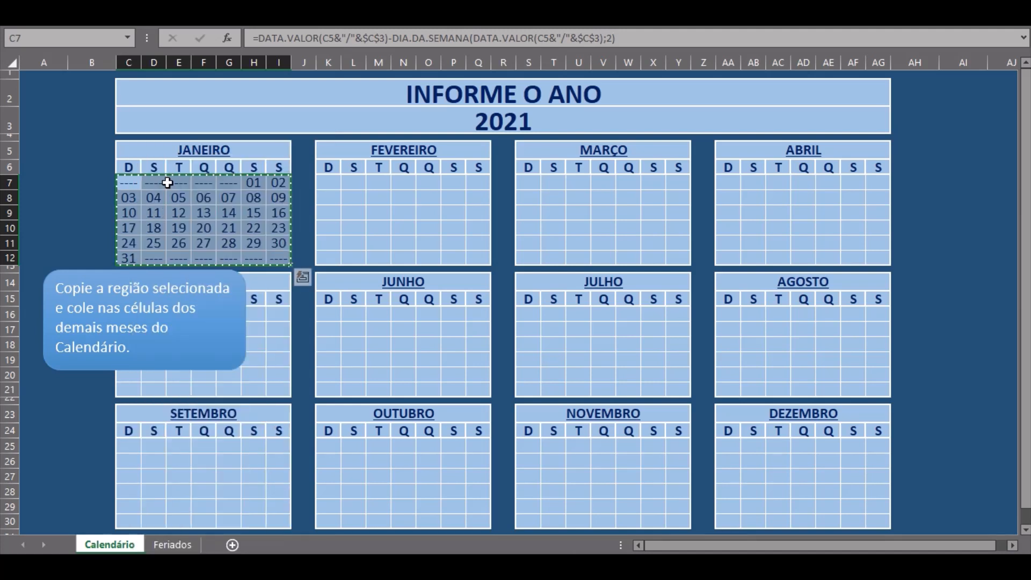
left_click(329, 181)
right_click(329, 181)
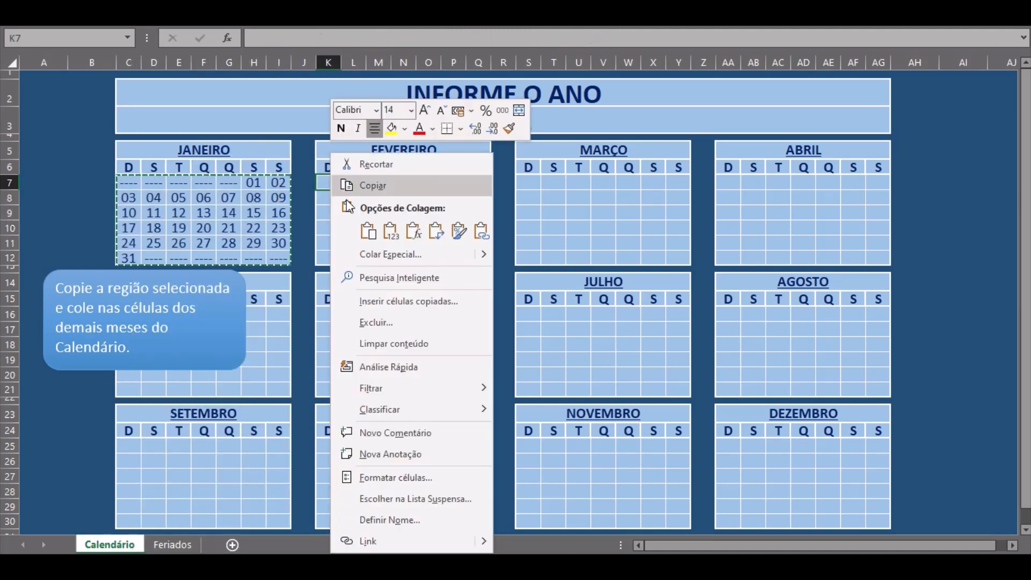
left_click(368, 232)
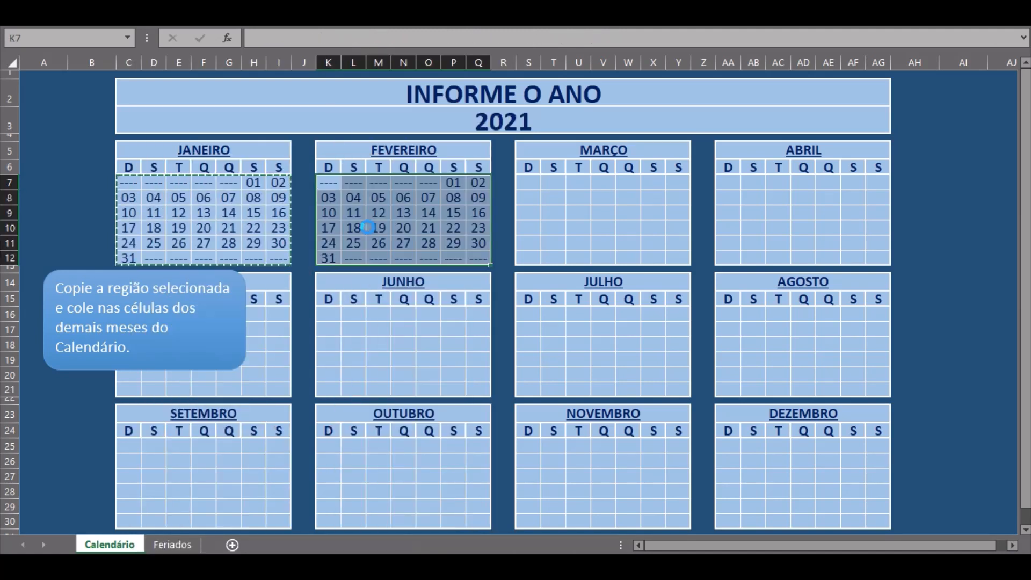
Paste the copied January grid into March starting at S7 and April starting at AA7
left_click(530, 182)
right_click(533, 183)
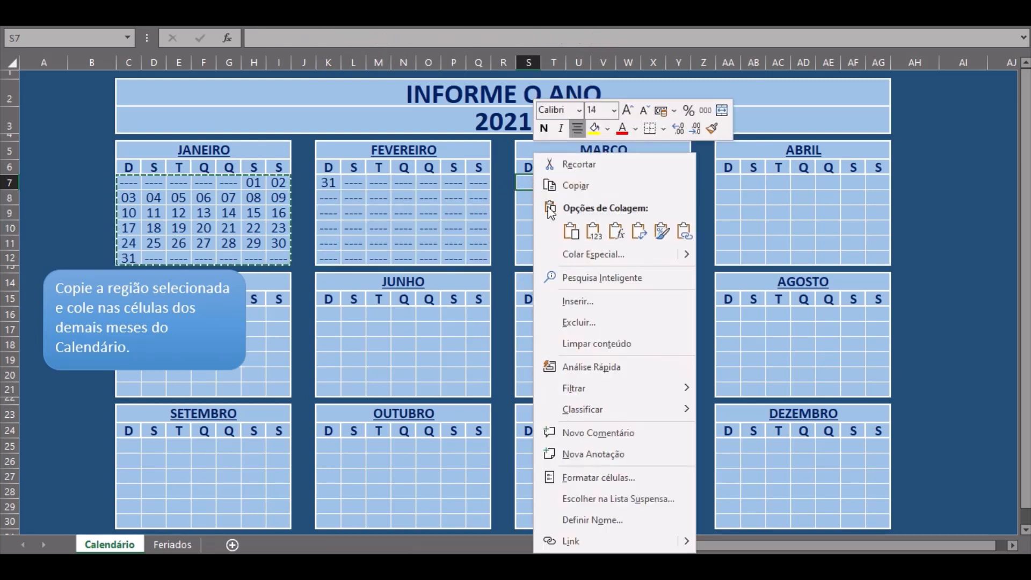
left_click(566, 231)
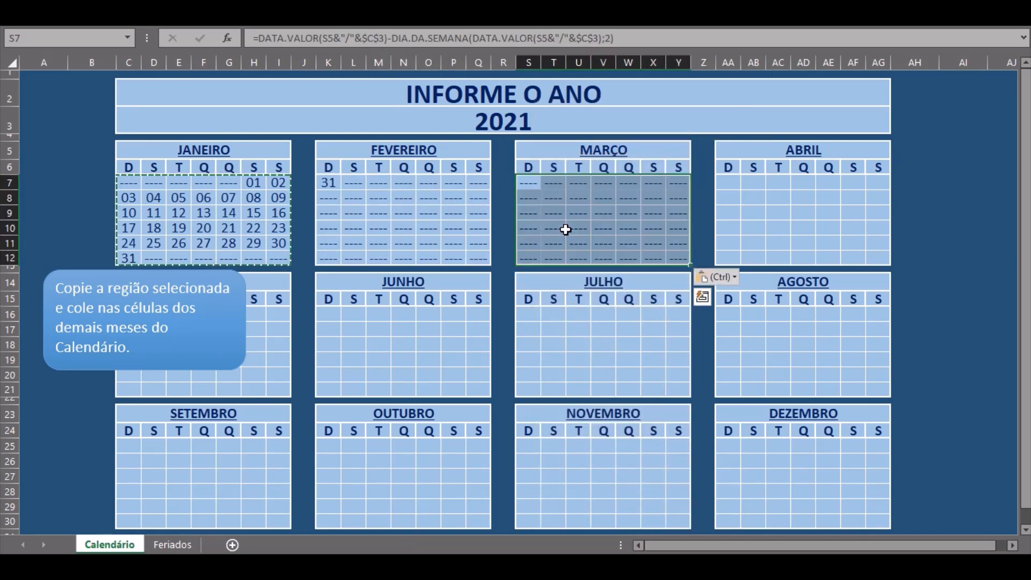
left_click(729, 182)
right_click(729, 183)
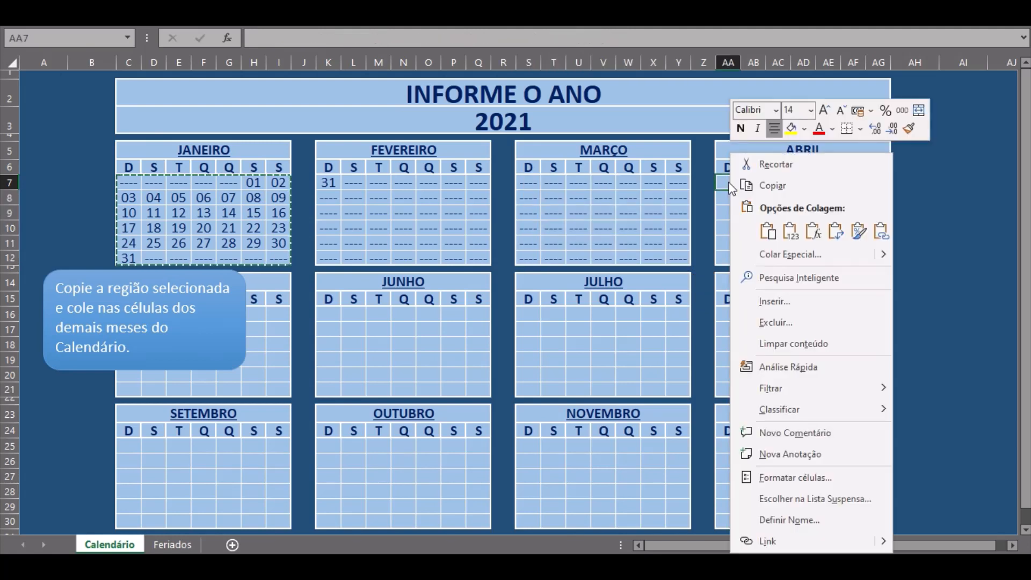
left_click(761, 231)
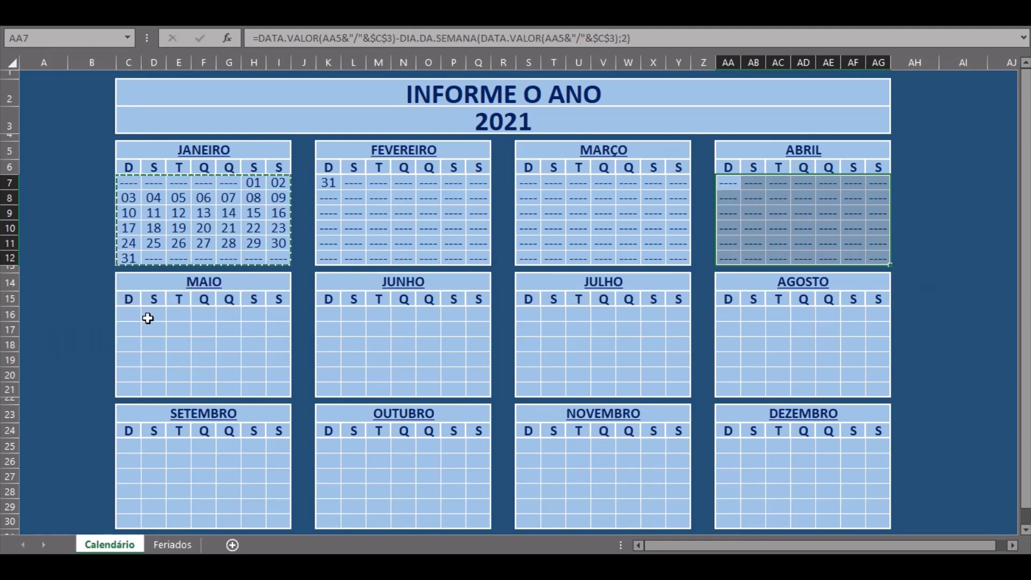
Paste the copied January grid into May starting at C16 and June starting at K16
left_click(122, 316)
right_click(124, 321)
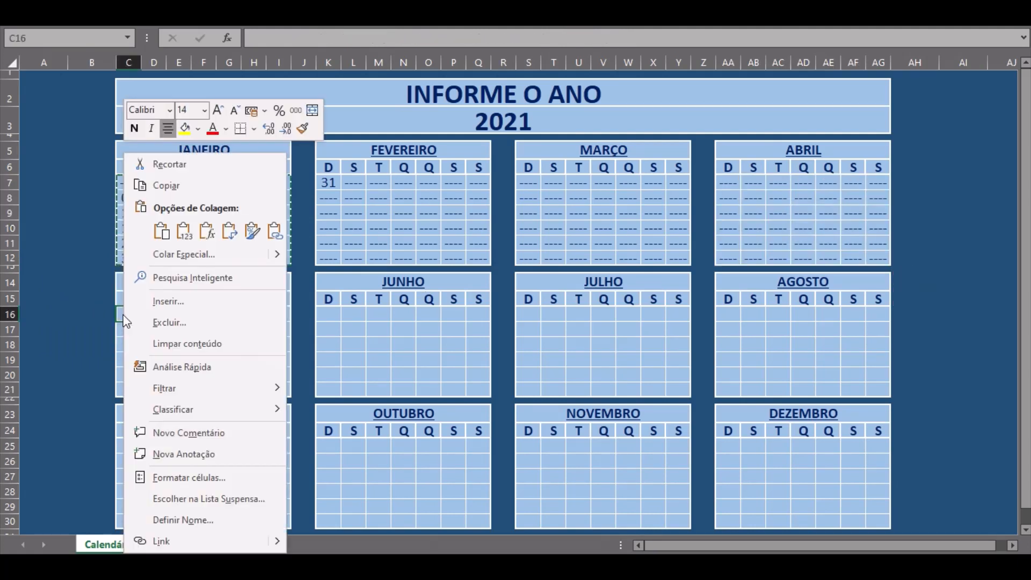
left_click(161, 230)
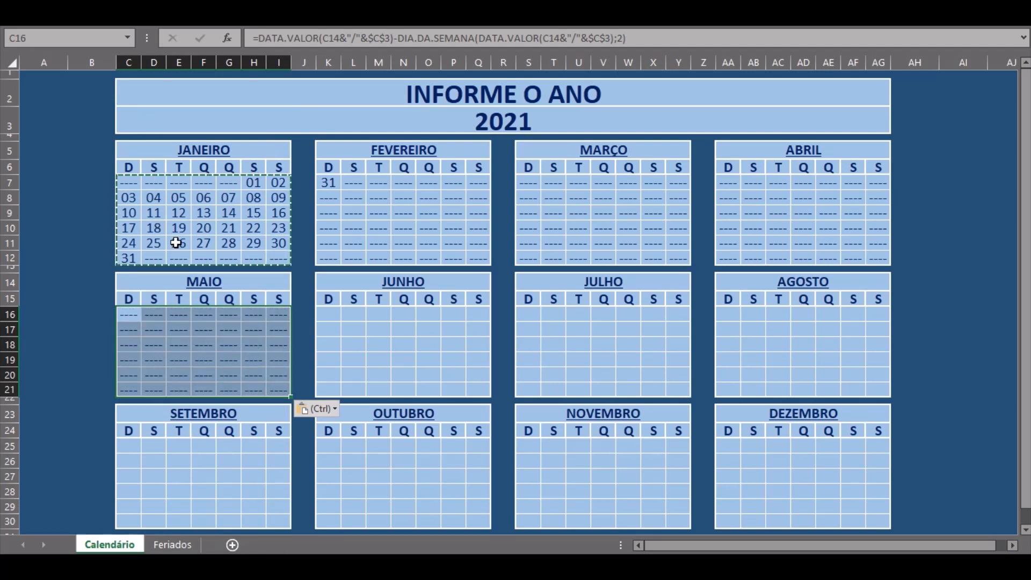
left_click(326, 313)
right_click(326, 314)
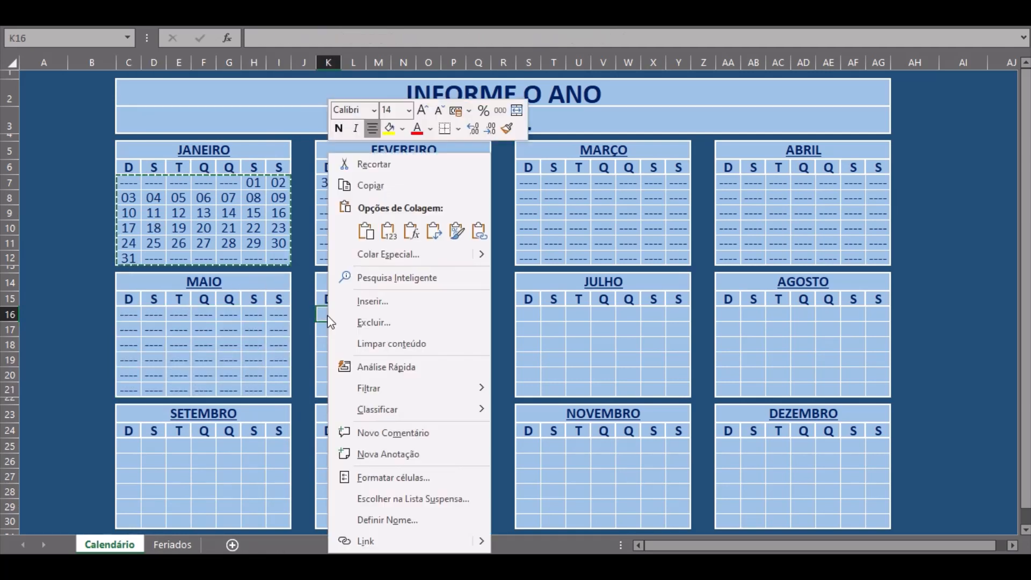
left_click(366, 231)
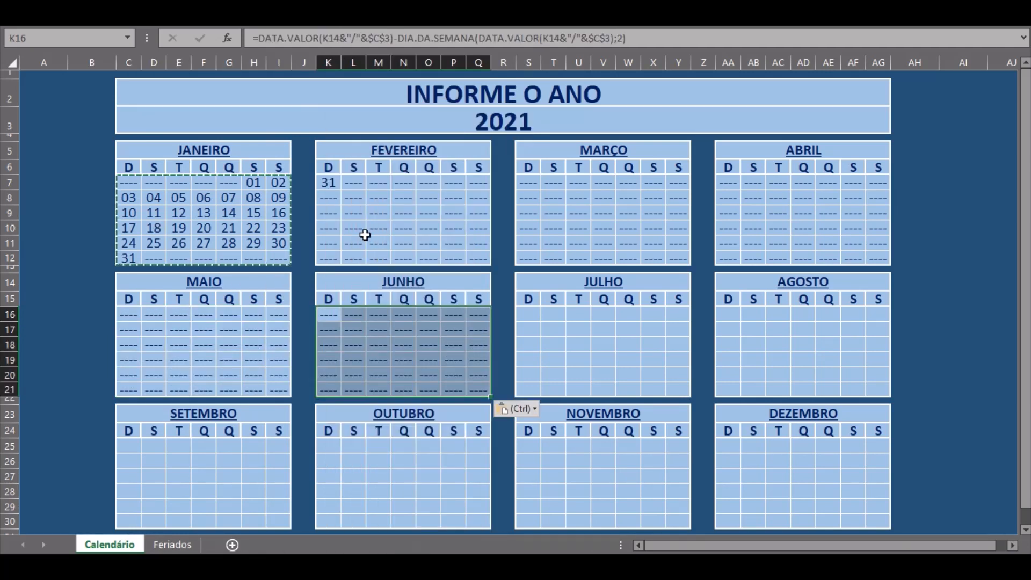
Paste the copied January grid into July starting at S16 and August starting at AA16
left_click(525, 314)
right_click(526, 314)
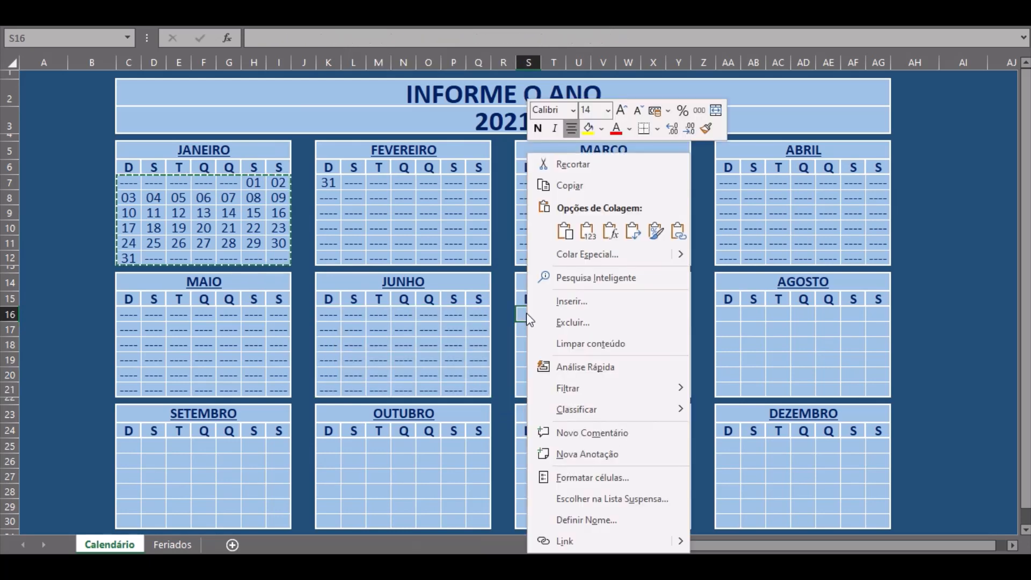
left_click(564, 230)
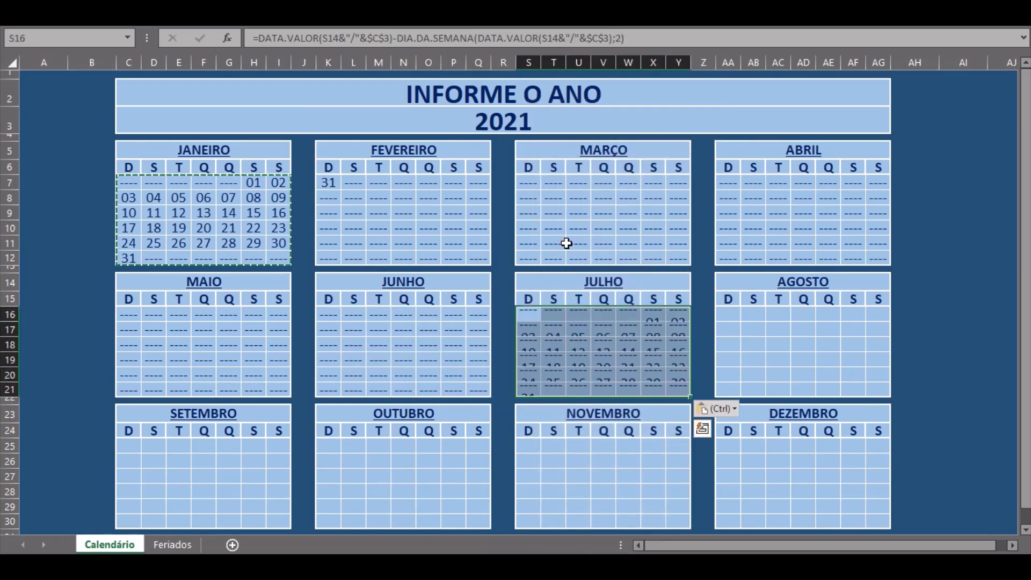
left_click(726, 314)
right_click(727, 314)
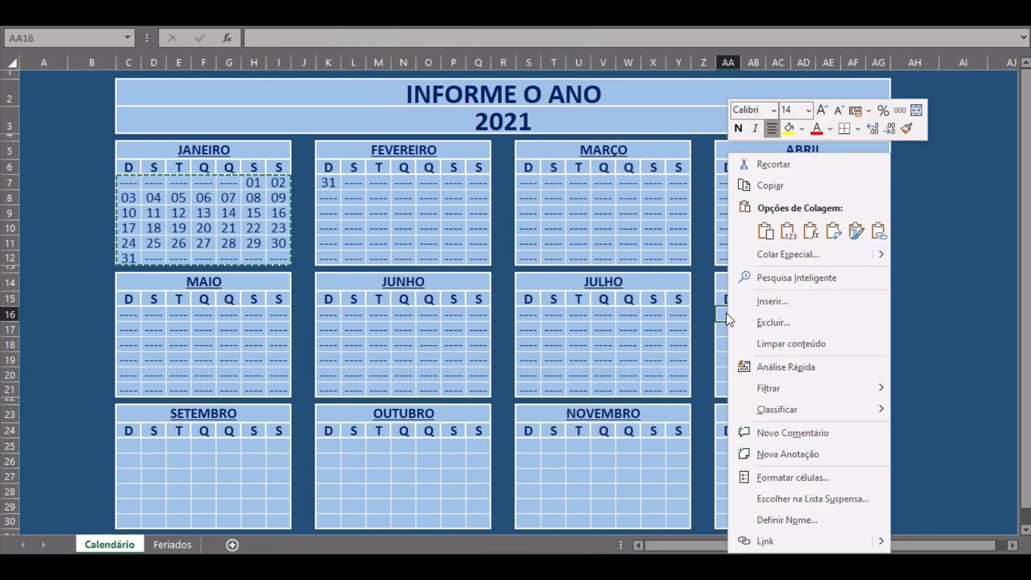
left_click(764, 231)
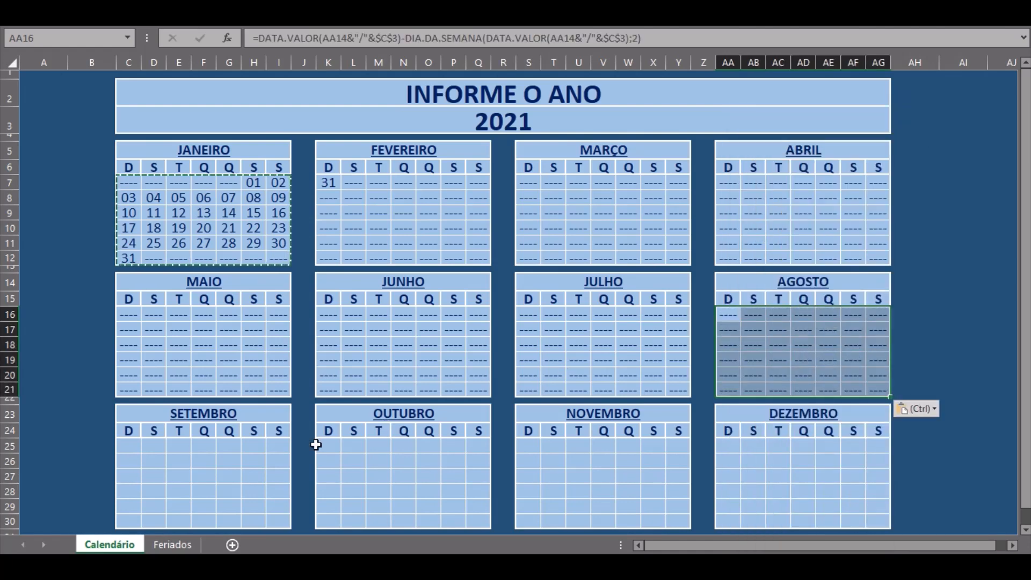
Paste the copied January grid into September starting at C25 and October starting at K25
left_click(130, 449)
right_click(130, 449)
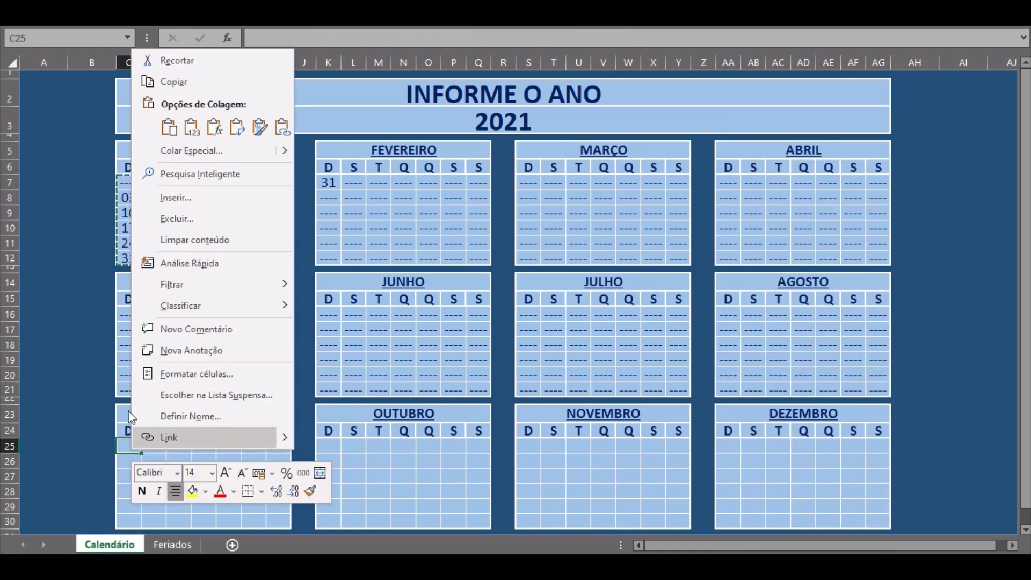
left_click(178, 135)
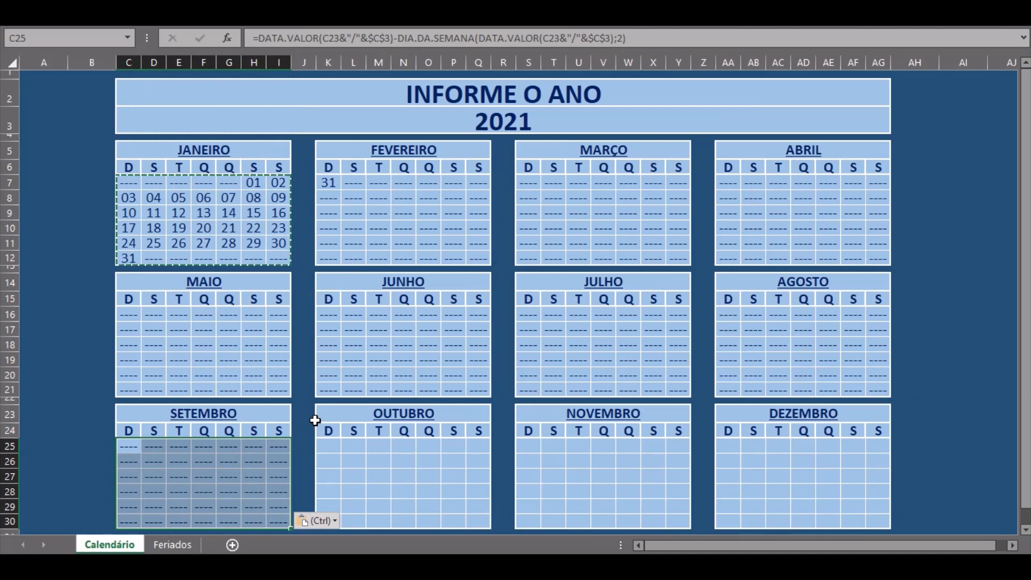
left_click(329, 446)
right_click(330, 446)
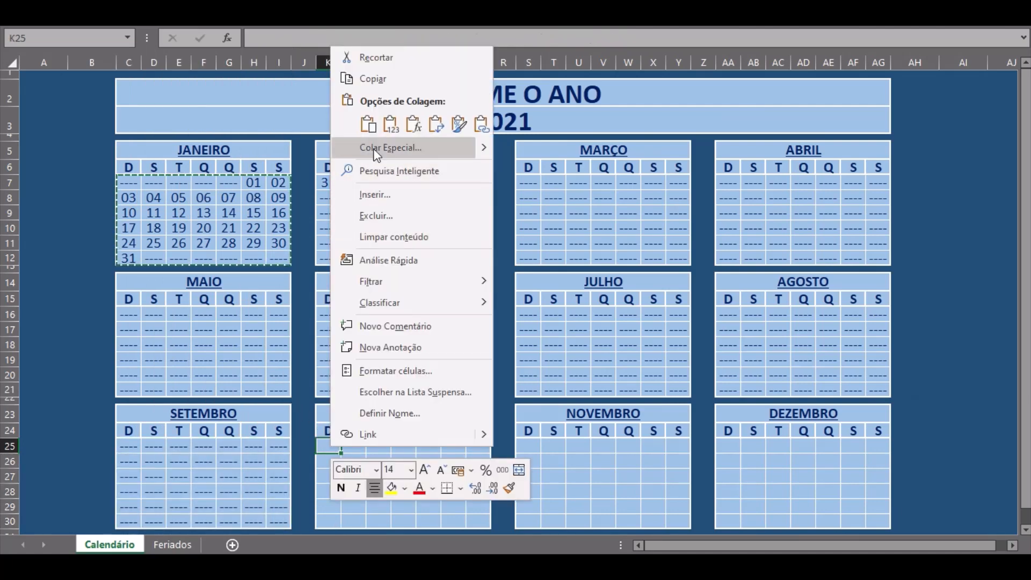
left_click(369, 127)
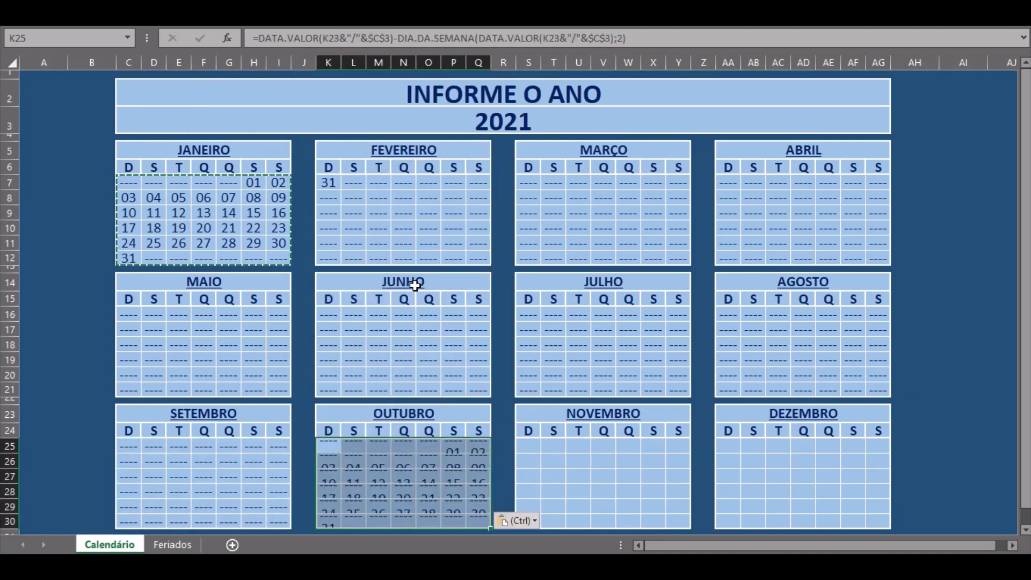
Paste the copied January grid into November starting at S25 and December starting at AA25
left_click(527, 449)
right_click(527, 448)
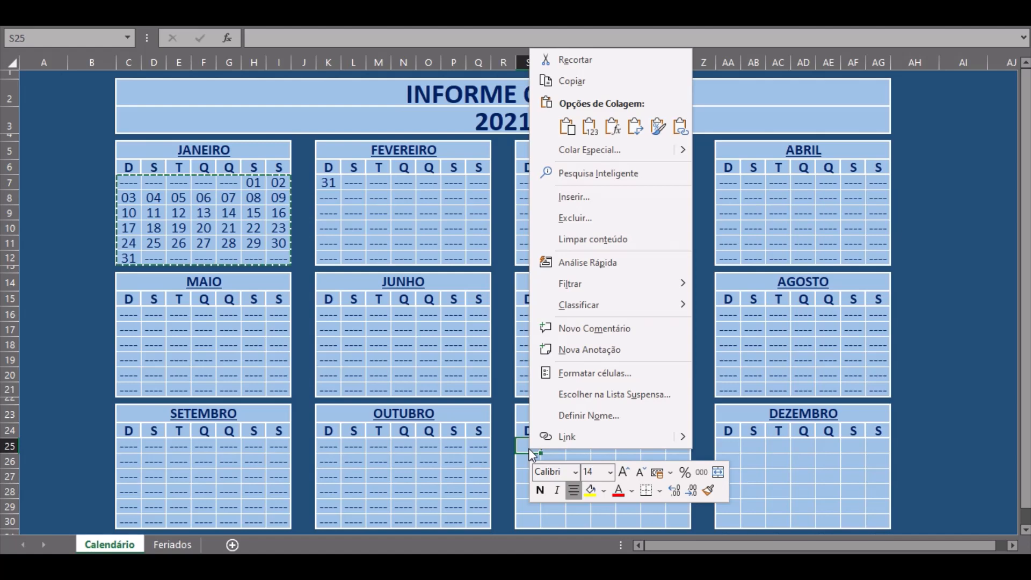
left_click(567, 127)
left_click(731, 445)
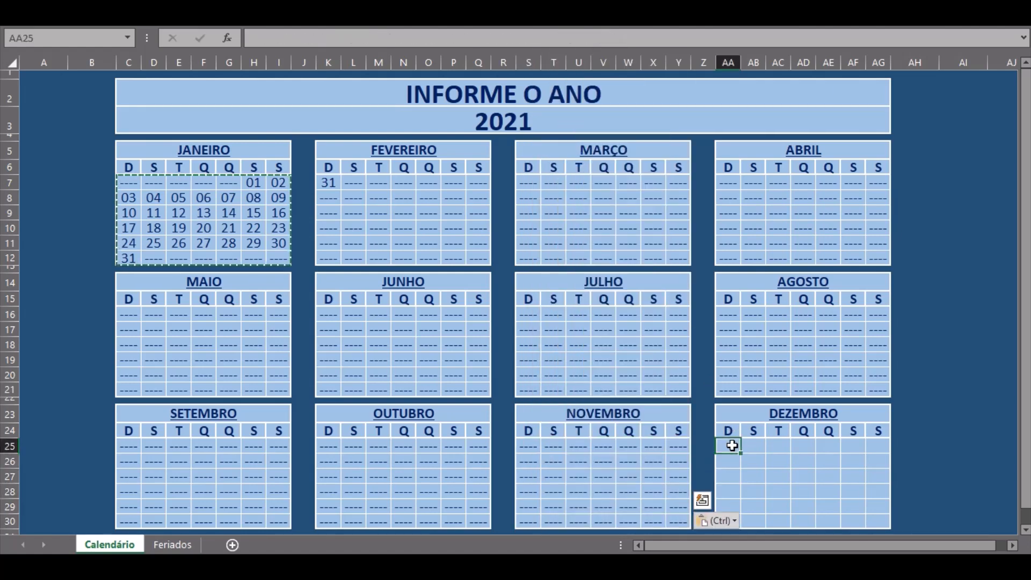
right_click(731, 445)
left_click(765, 119)
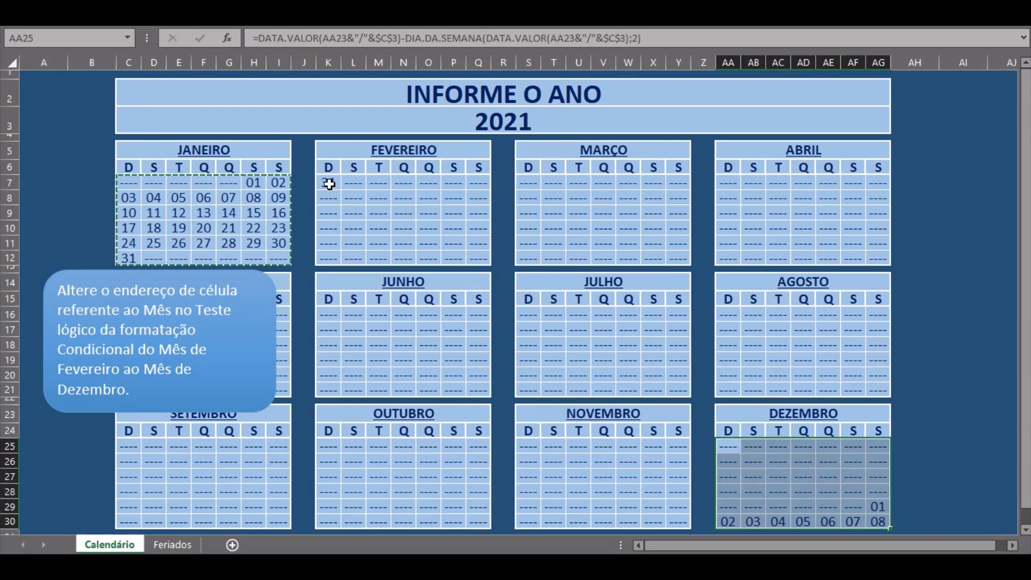
Edit the conditional formatting rule of February's cells K7:Q12 so its formula compares with the month name in $K$5, and apply it
left_click_drag(326, 181, 480, 258)
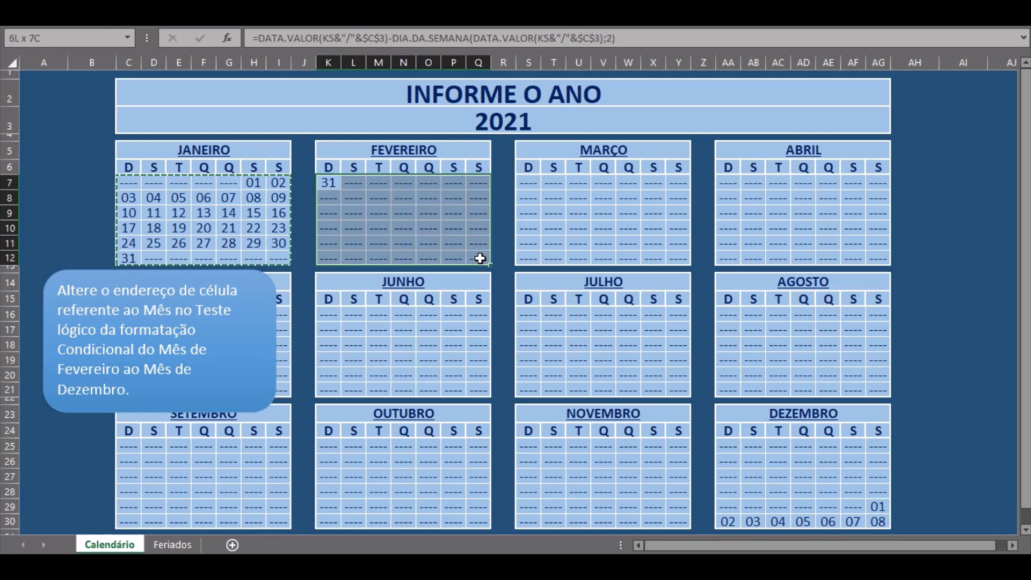
key("ctrl+v")
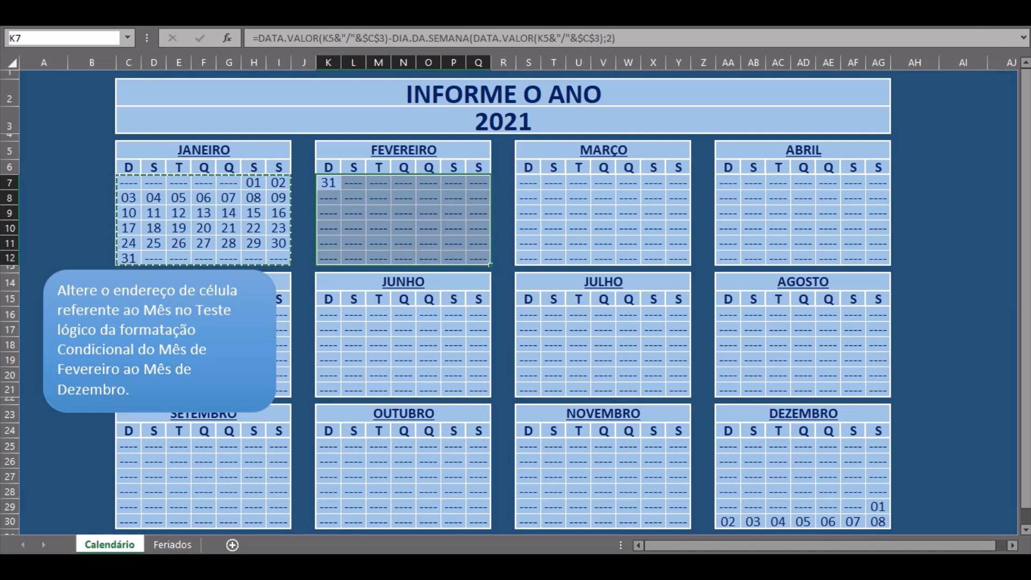
left_click(953, 27)
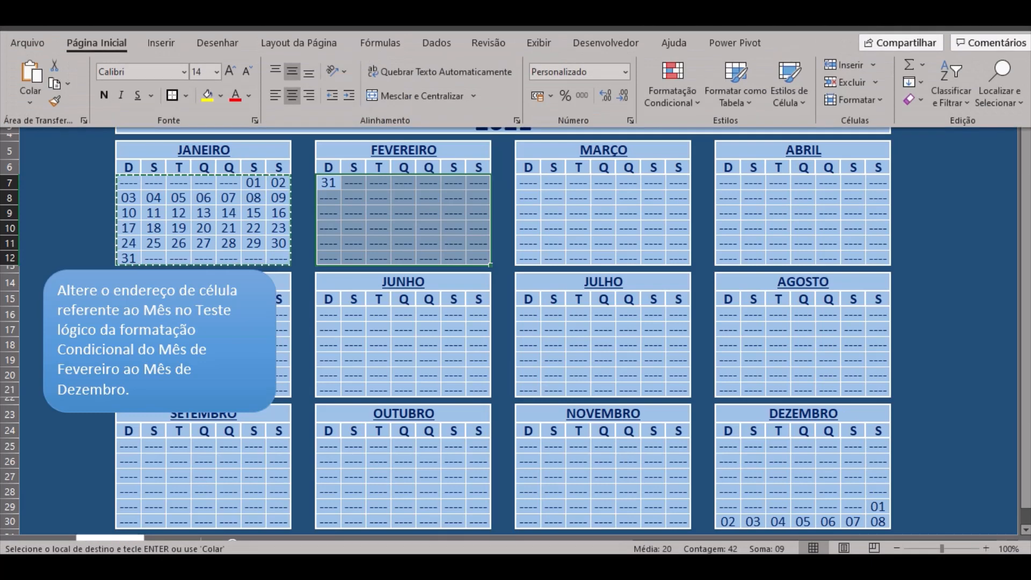
left_click(689, 109)
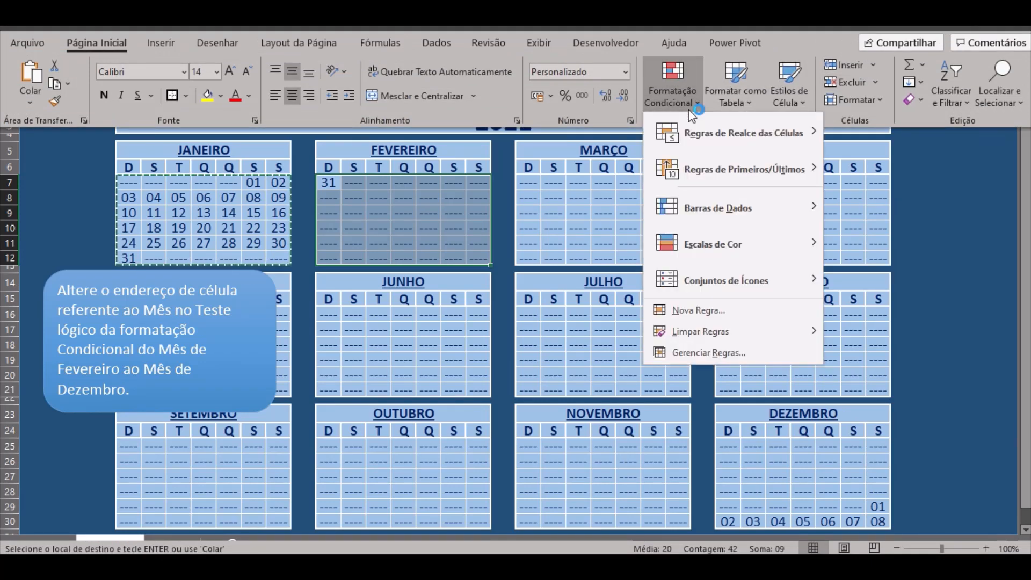
left_click(750, 353)
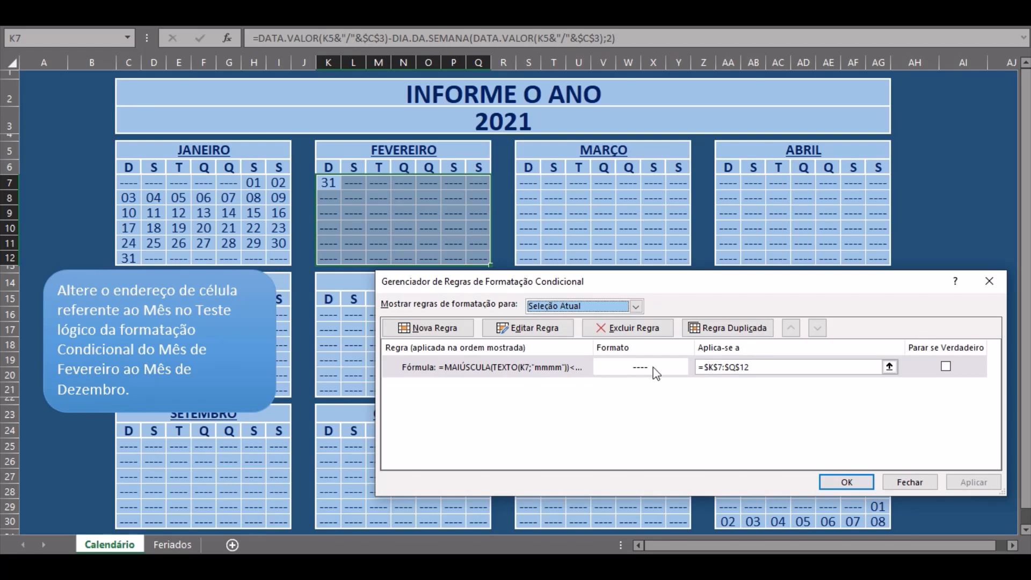
left_click(633, 370)
left_click(529, 328)
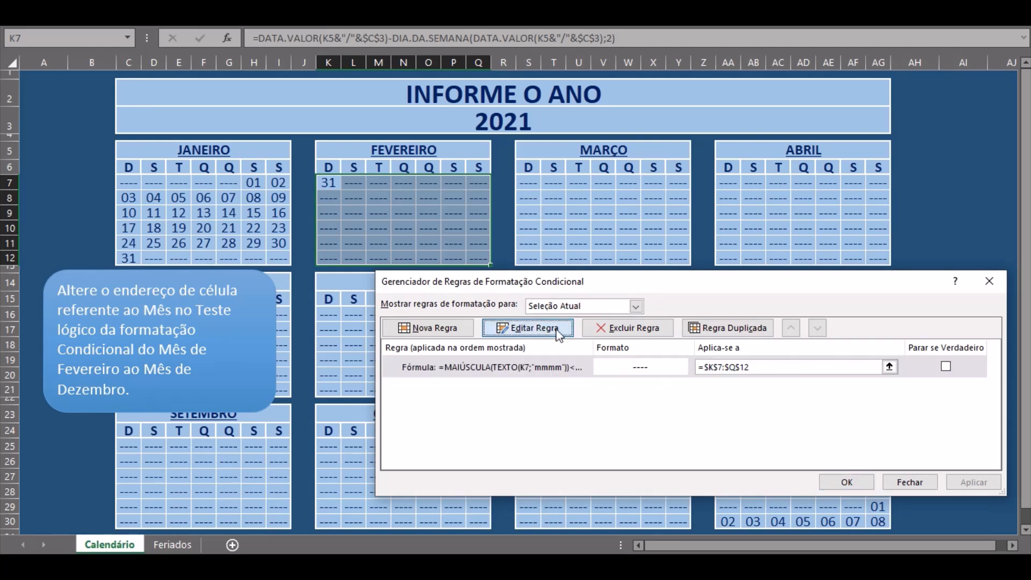
left_click(666, 427)
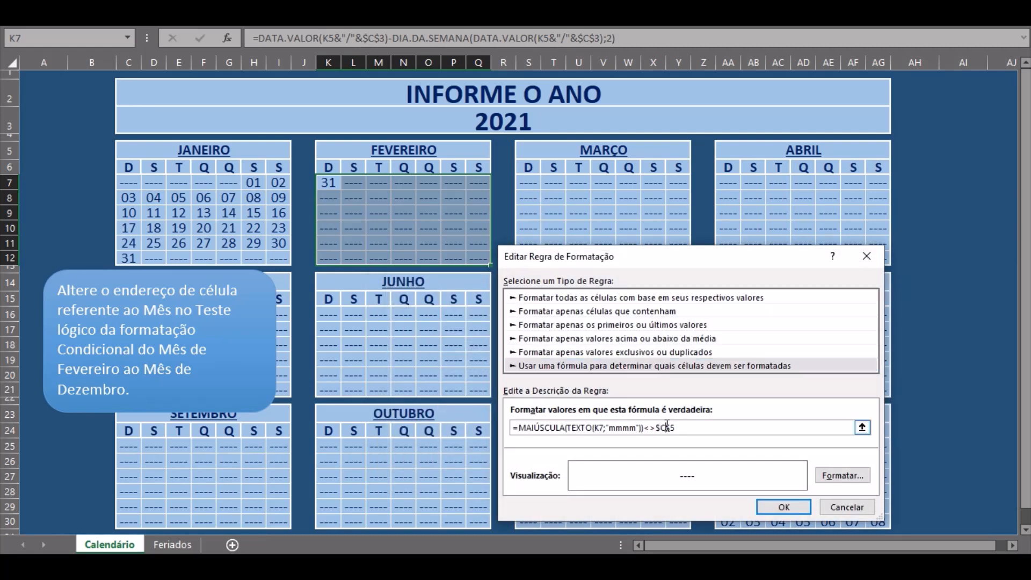
left_click(330, 150)
left_click(784, 507)
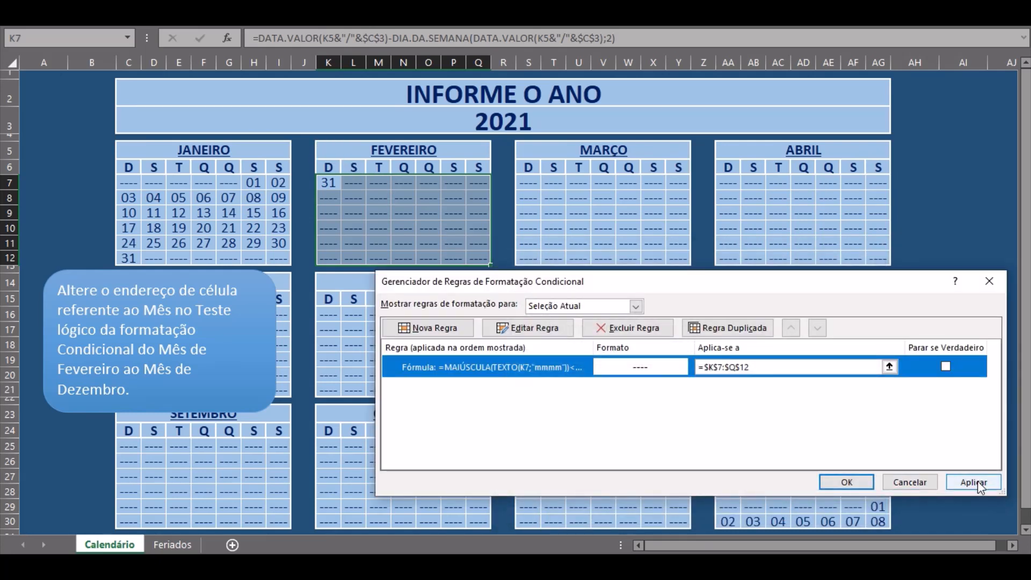
left_click(975, 482)
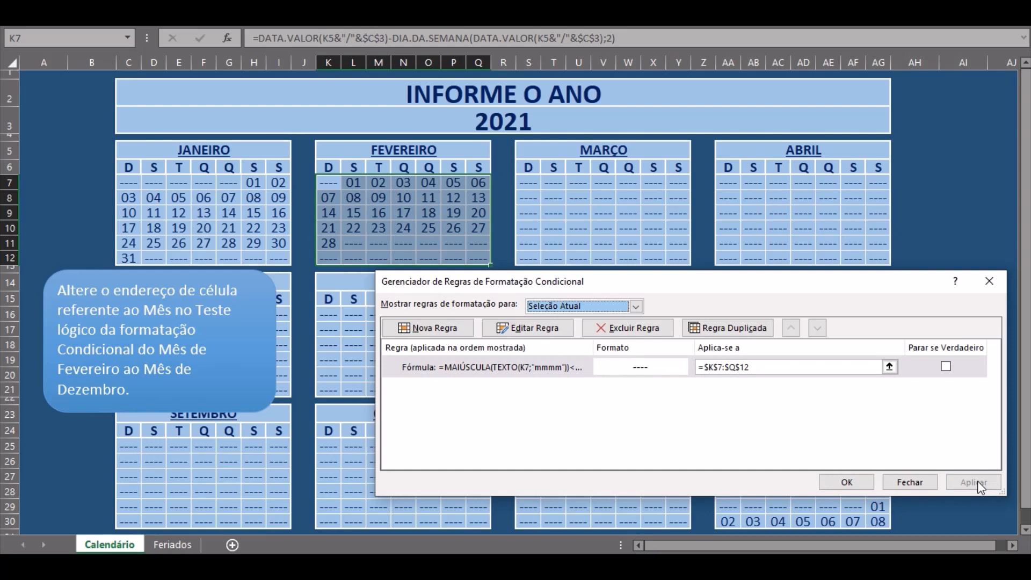
left_click(847, 482)
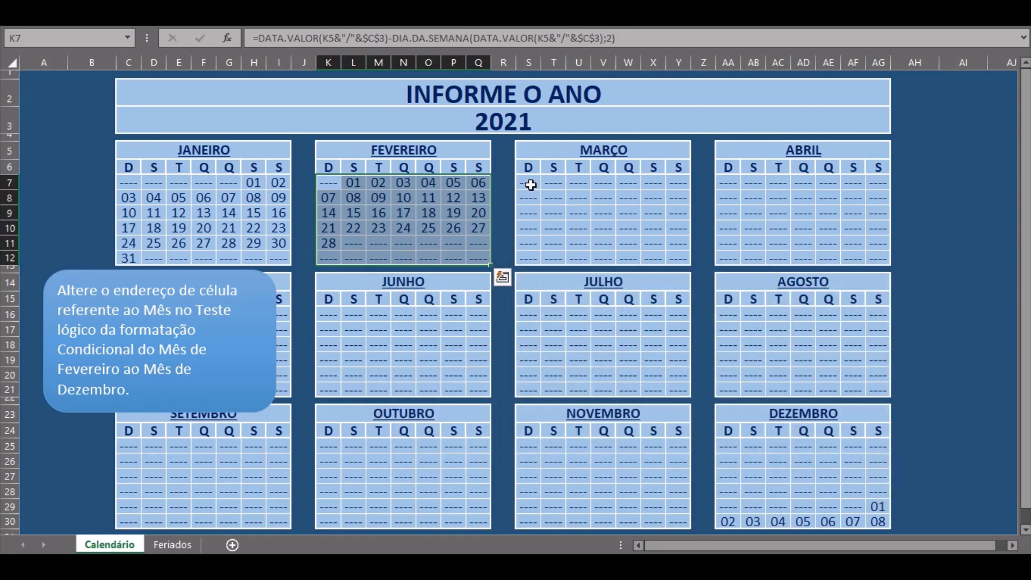
Edit the conditional formatting rule of March's cells S7:Y12 so its formula compares with the month name in $S$5, and apply it
left_click_drag(529, 183, 677, 256)
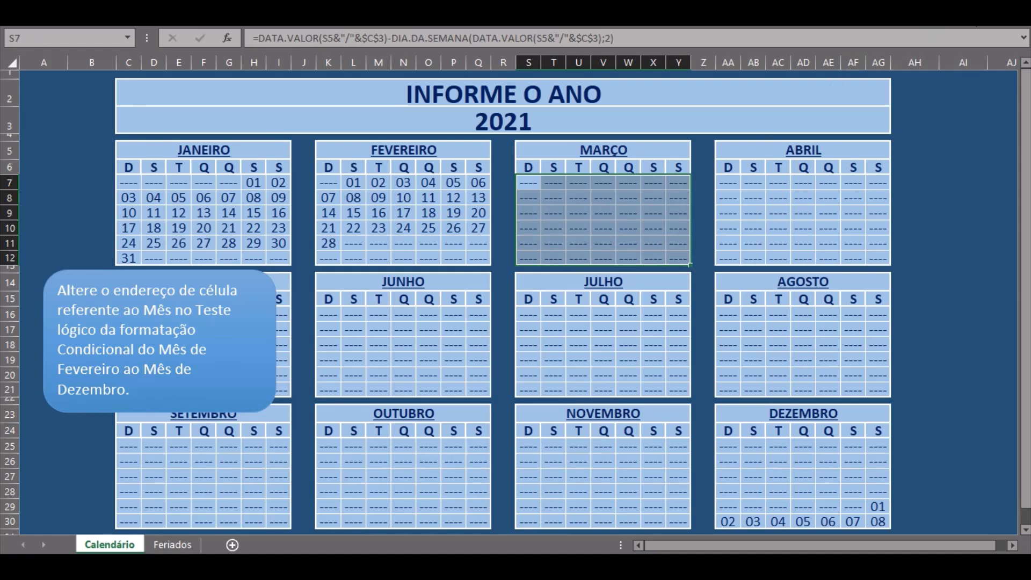
left_click(976, 26)
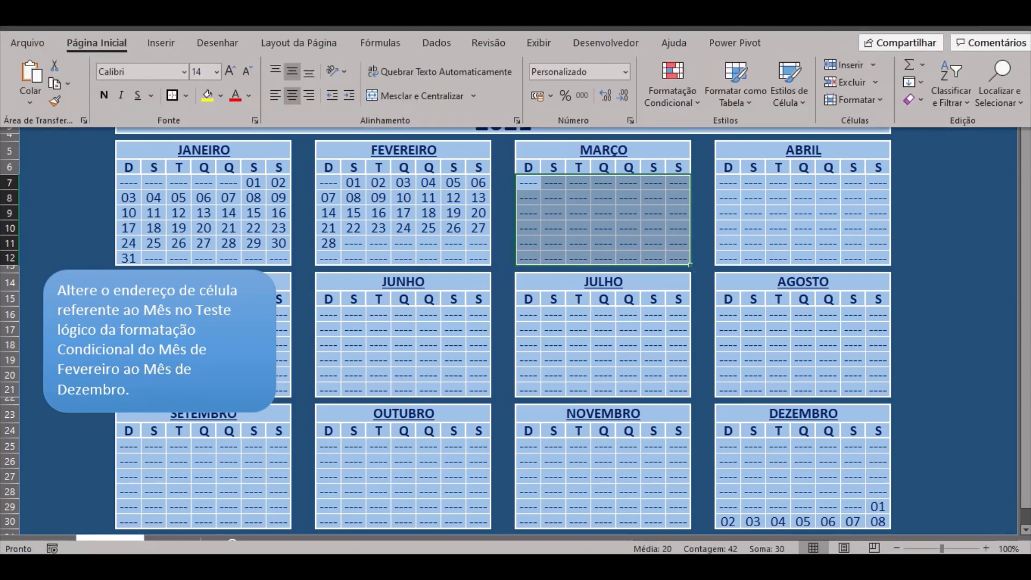
left_click(670, 100)
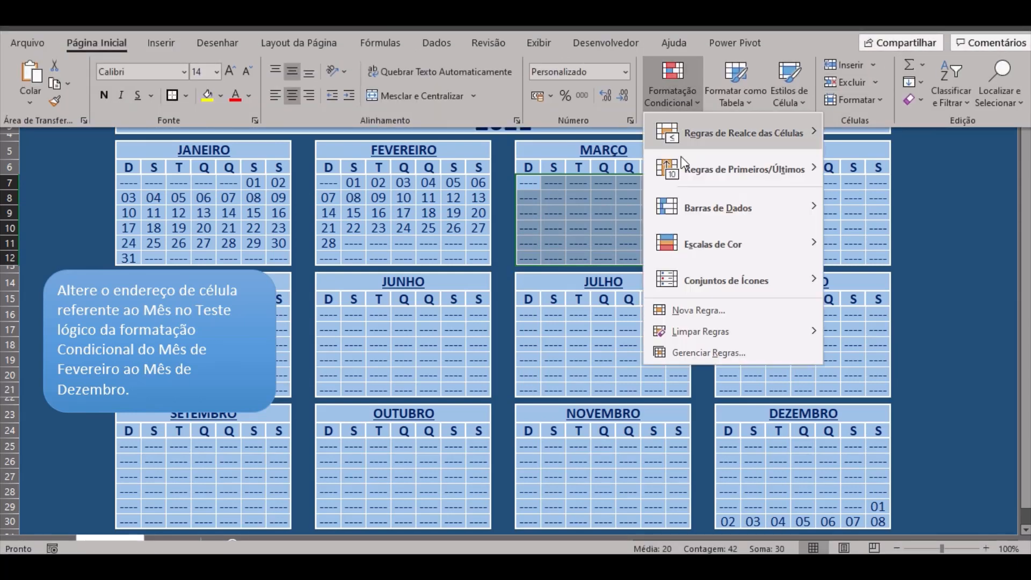
left_click(717, 352)
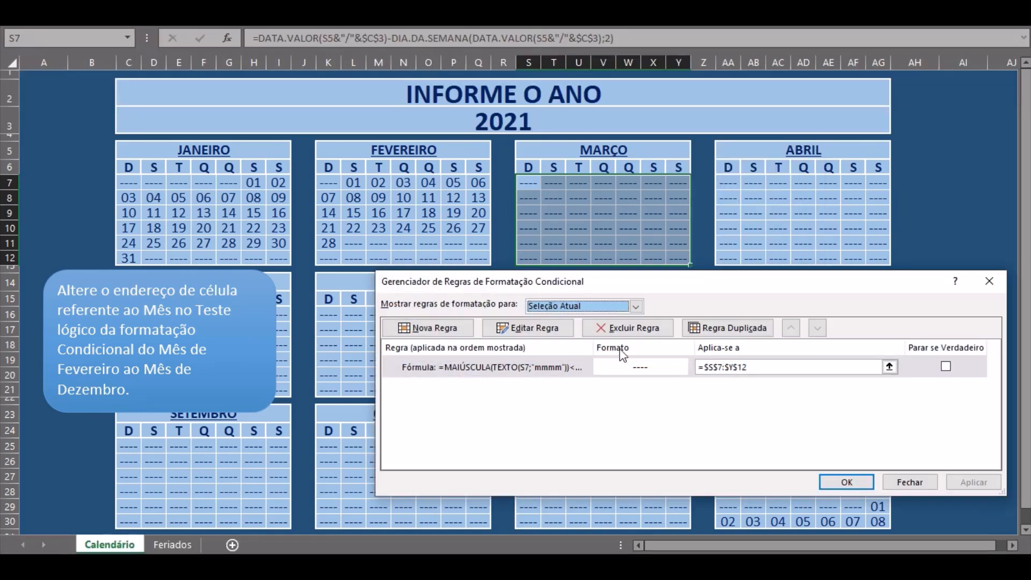
left_click(528, 327)
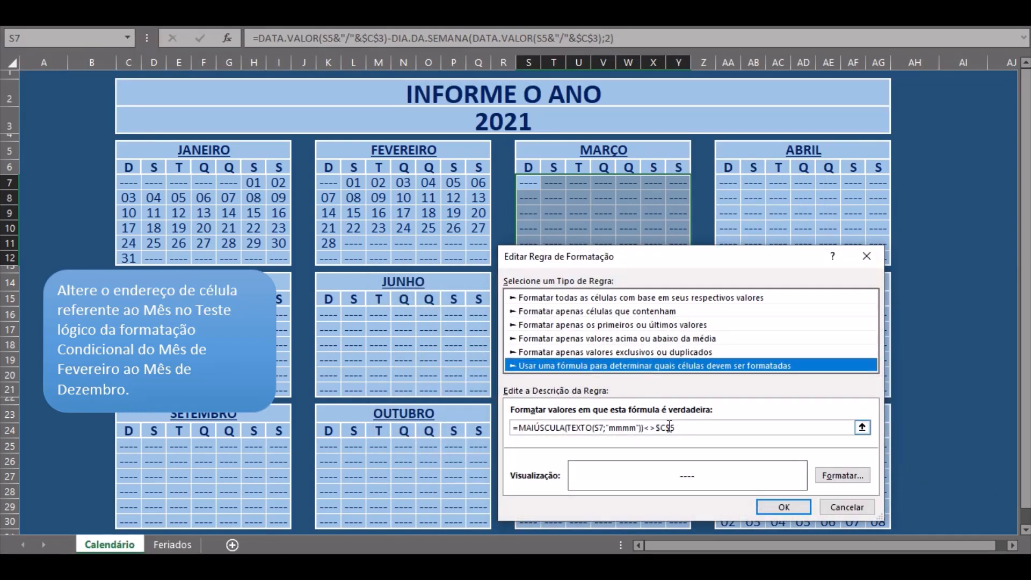
left_click(668, 427)
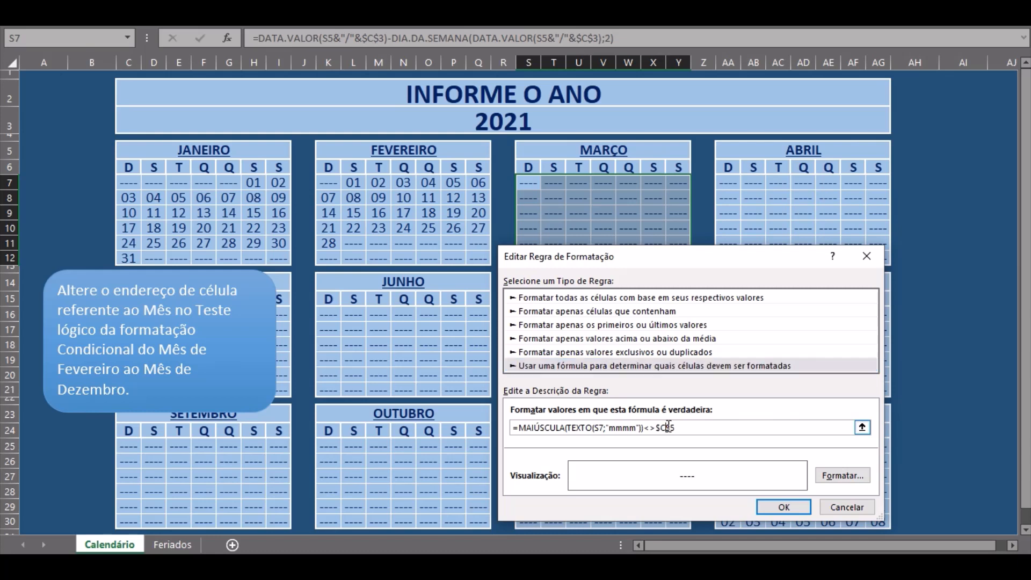
left_click(530, 149)
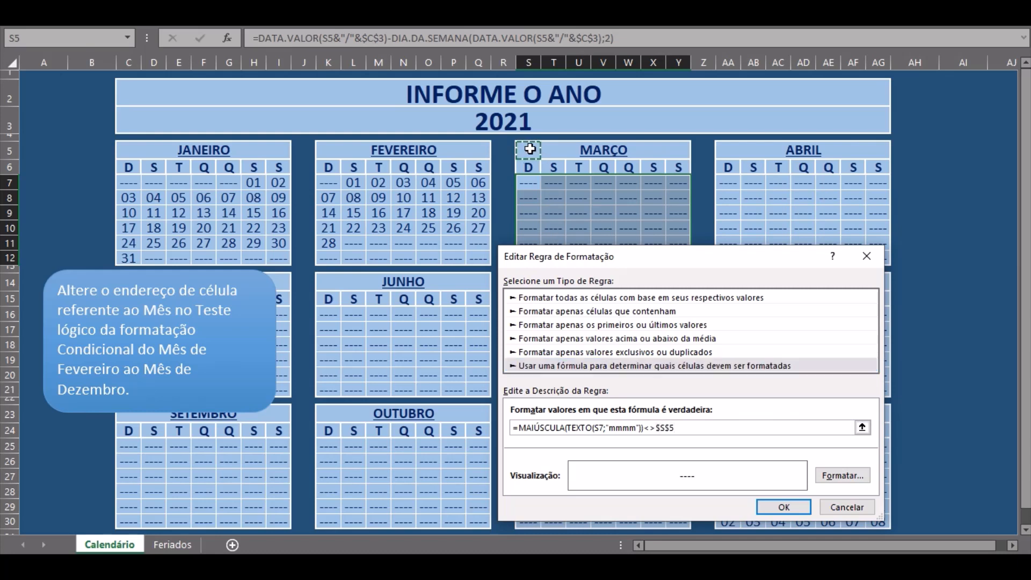
left_click(769, 506)
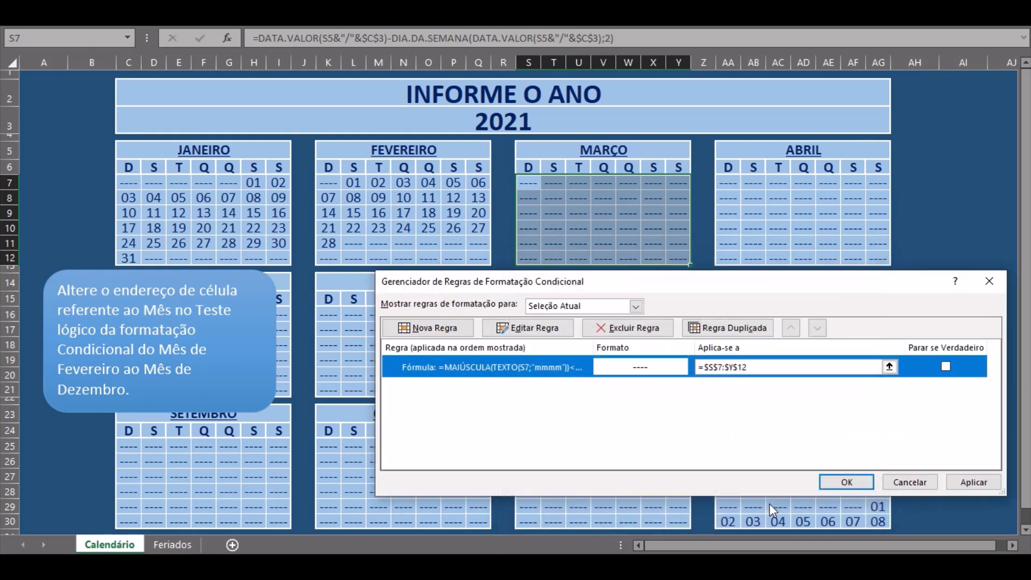
left_click(978, 481)
left_click(841, 483)
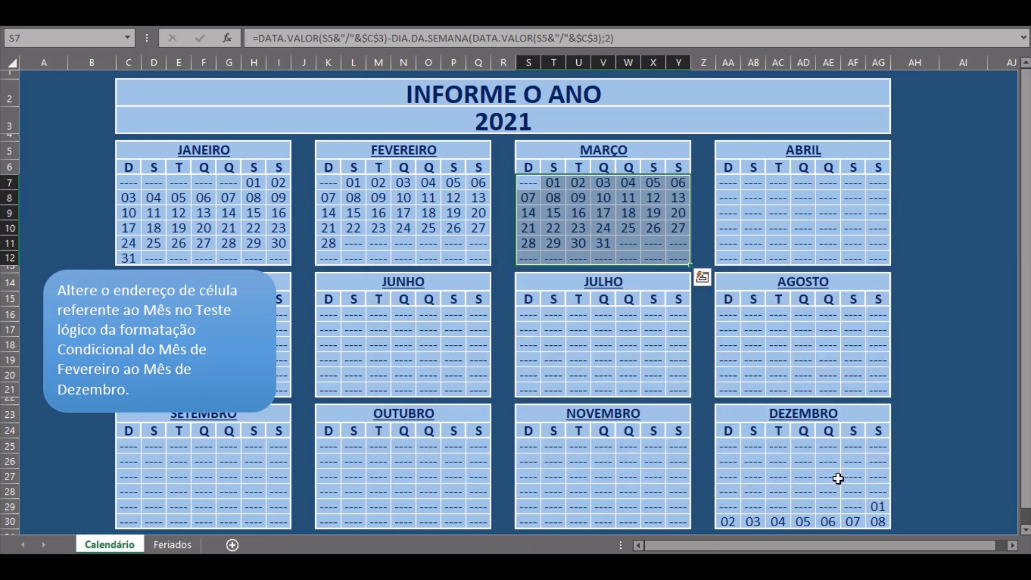
Edit the conditional formatting rule of April's cells AA7:AG12 so its formula compares with the month name in $AA$5, and apply it
left_click_drag(726, 185, 876, 260)
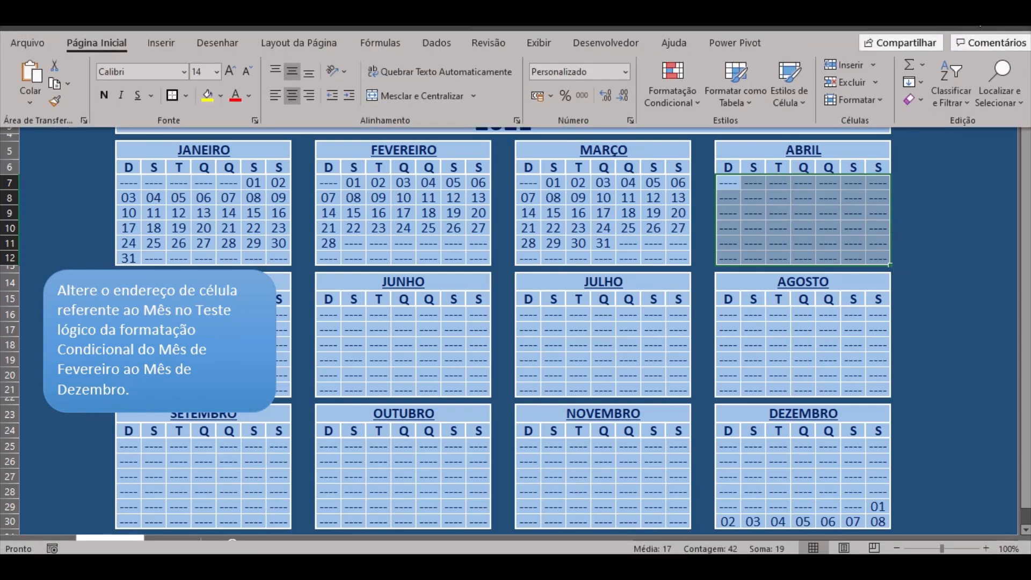
left_click(671, 100)
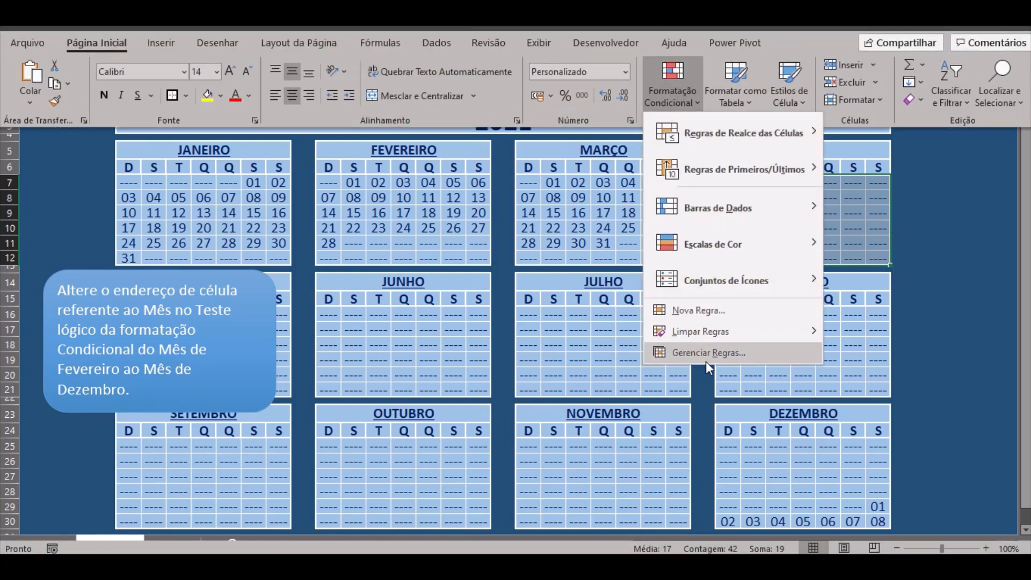
left_click(733, 354)
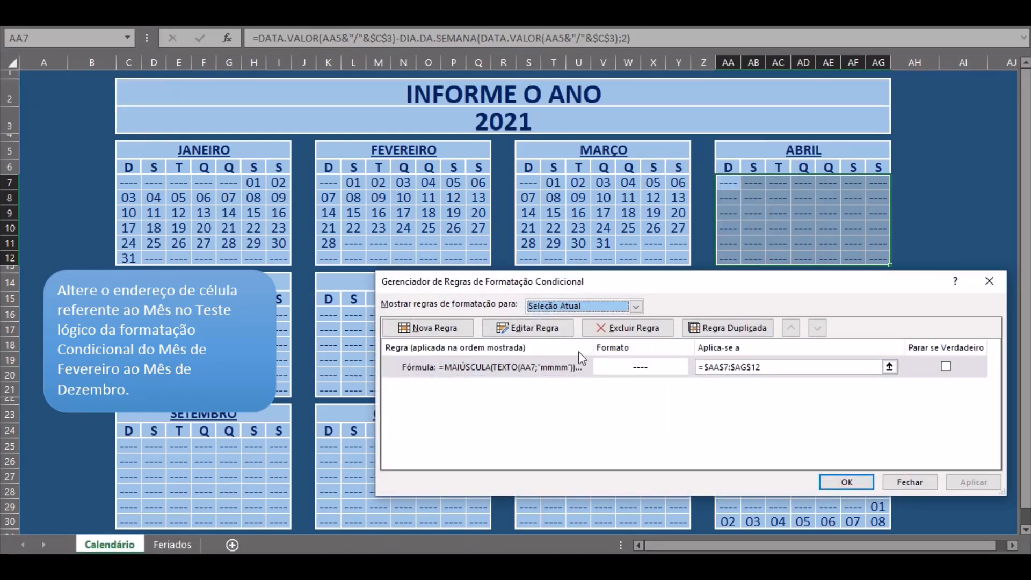
left_click(542, 328)
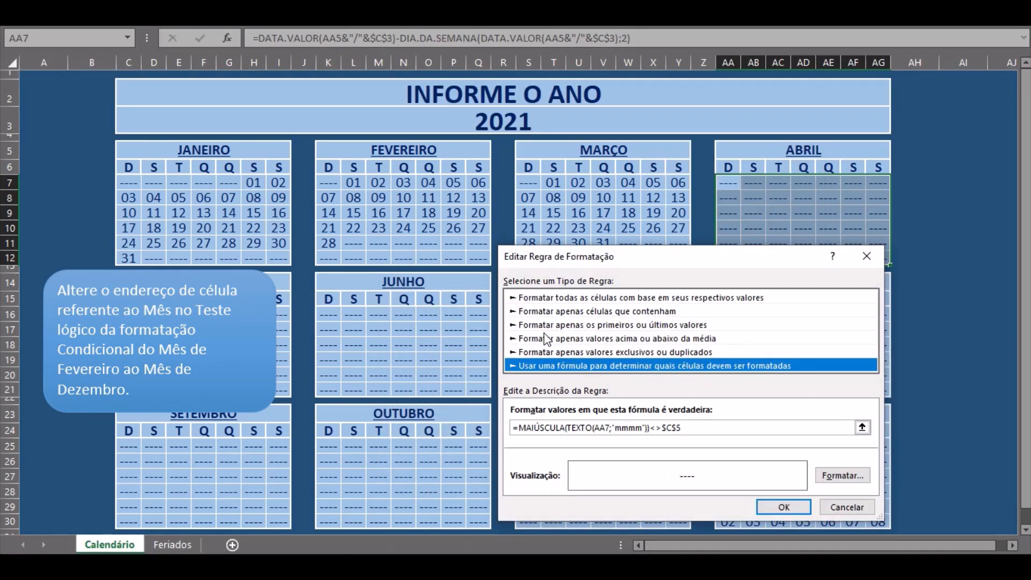
left_click(673, 426)
left_click(729, 150)
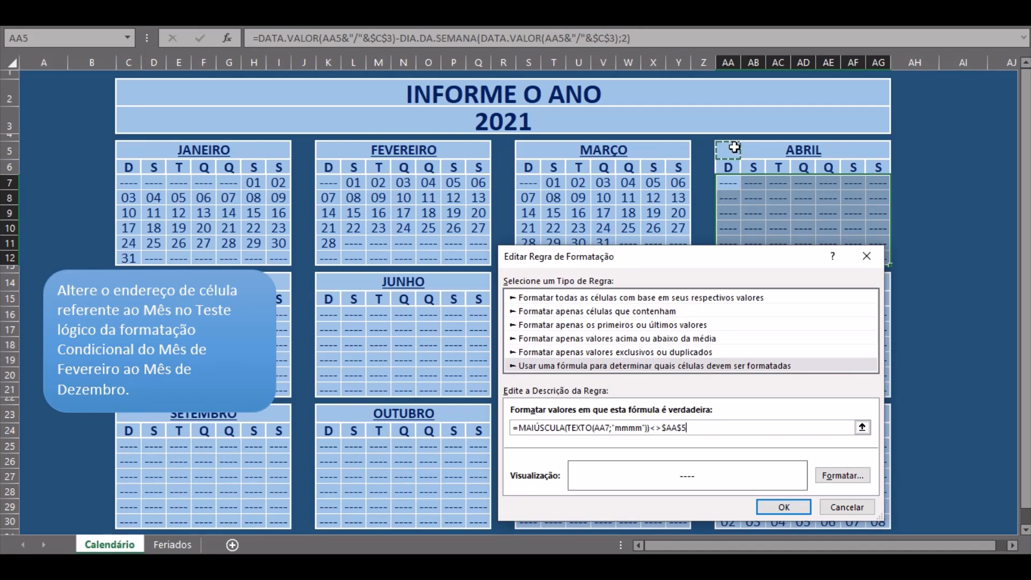
left_click(784, 508)
left_click(972, 486)
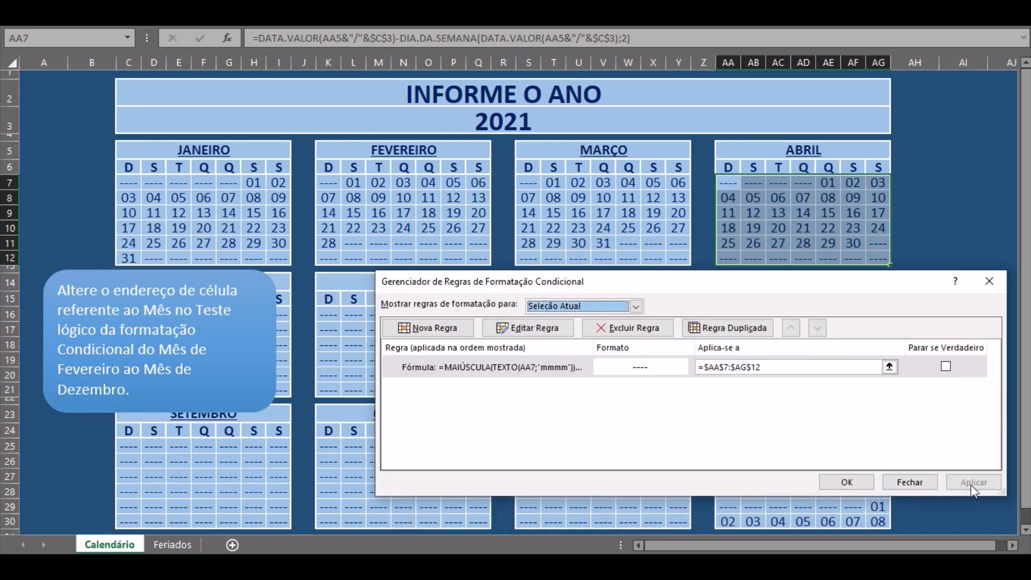
left_click(845, 482)
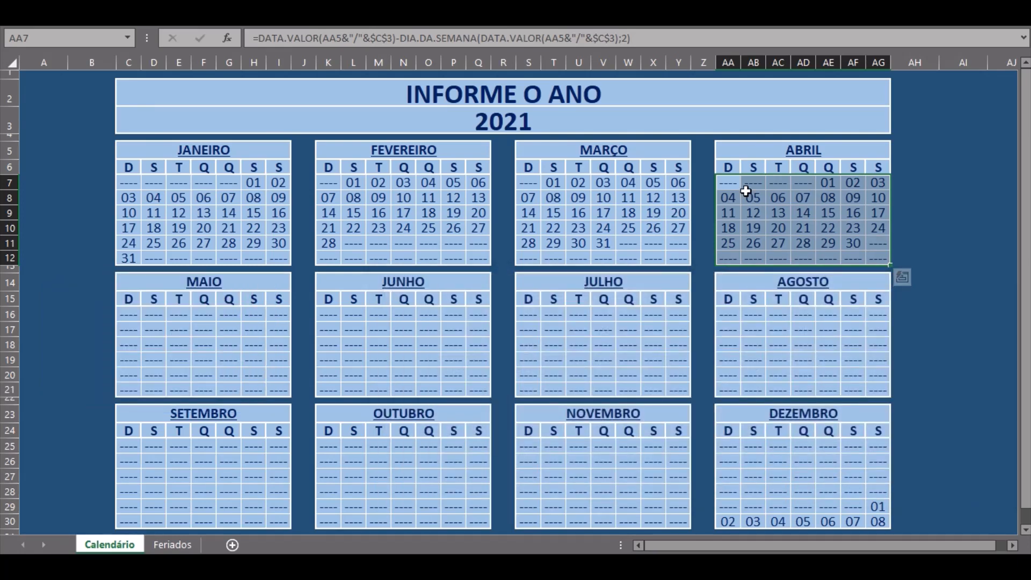
Edit the conditional formatting rule of May's cells C16:I21 so its formula compares with the month name in $C$14, and apply it
left_click_drag(127, 315, 275, 387)
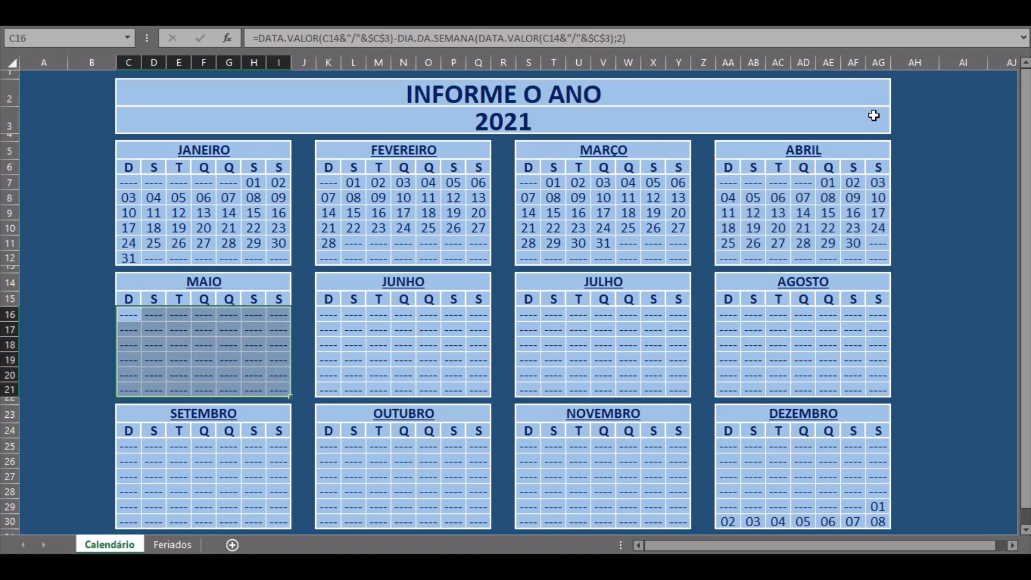
left_click(973, 24)
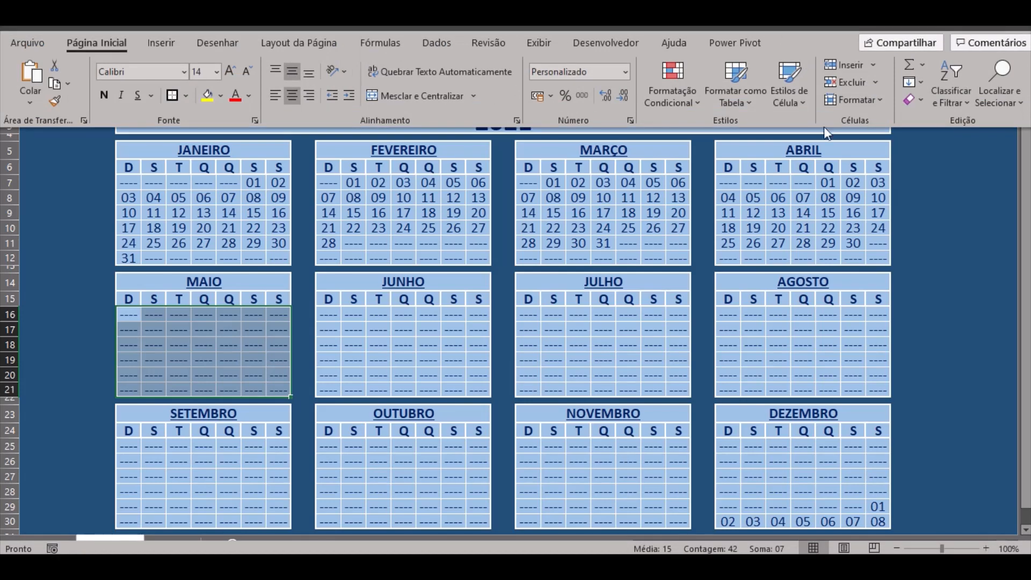
left_click(665, 102)
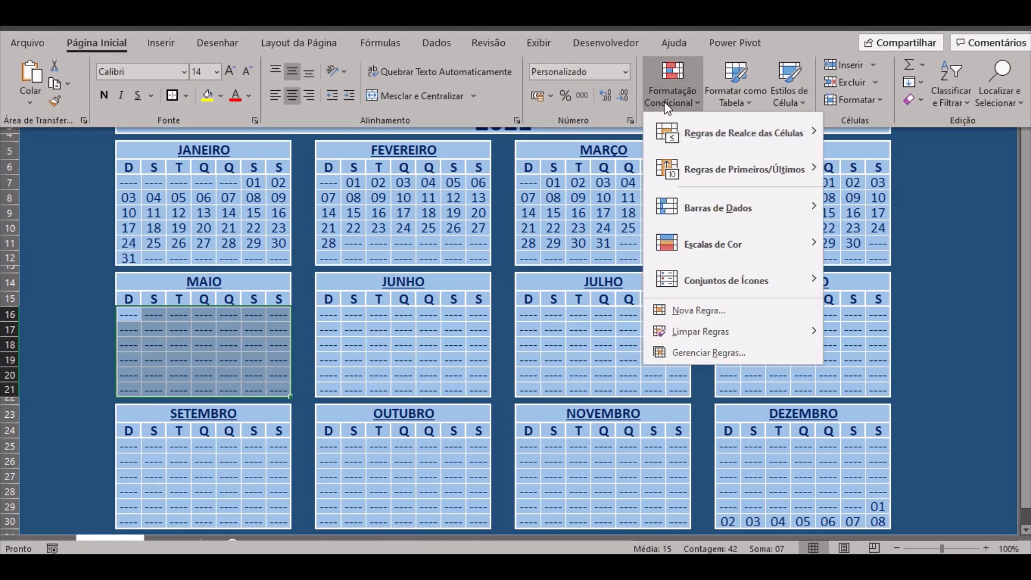
left_click(687, 353)
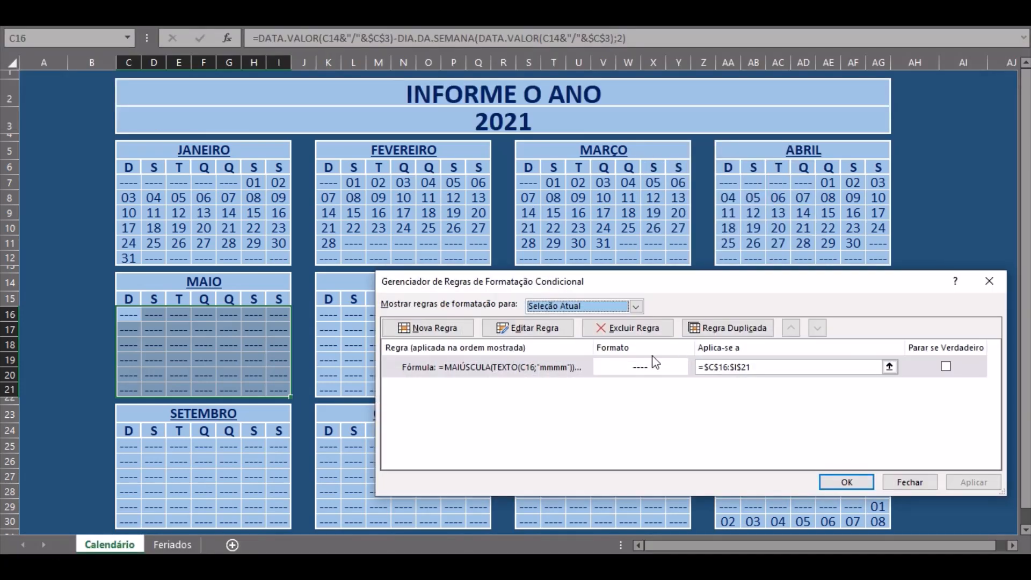
left_click(532, 328)
double_click(672, 426)
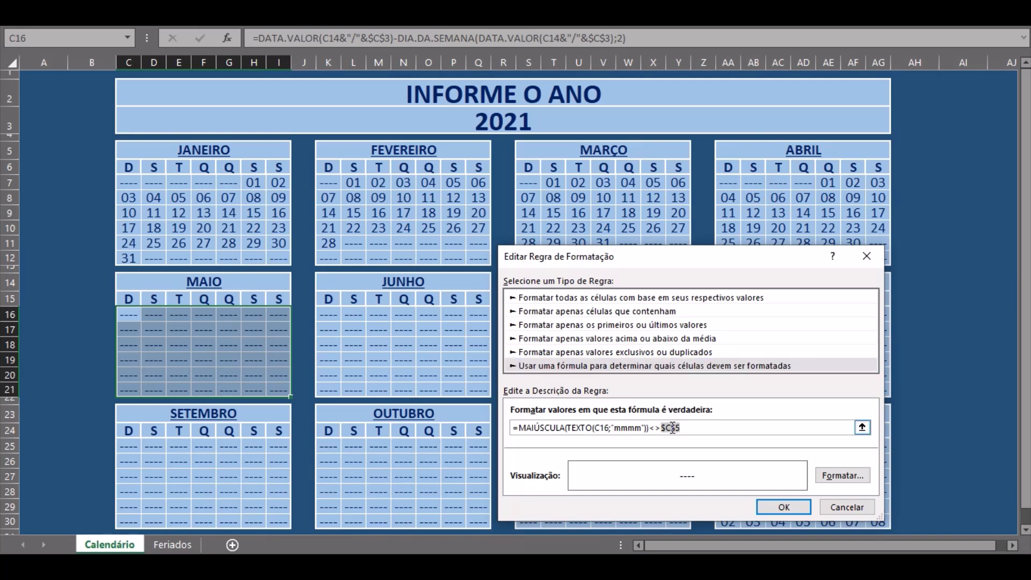
left_click(127, 282)
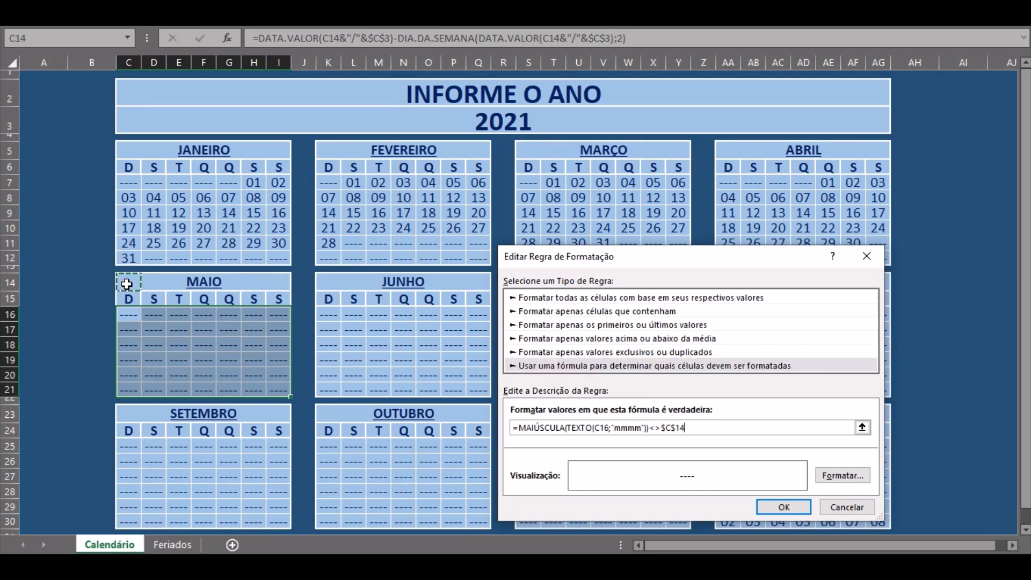
left_click(781, 507)
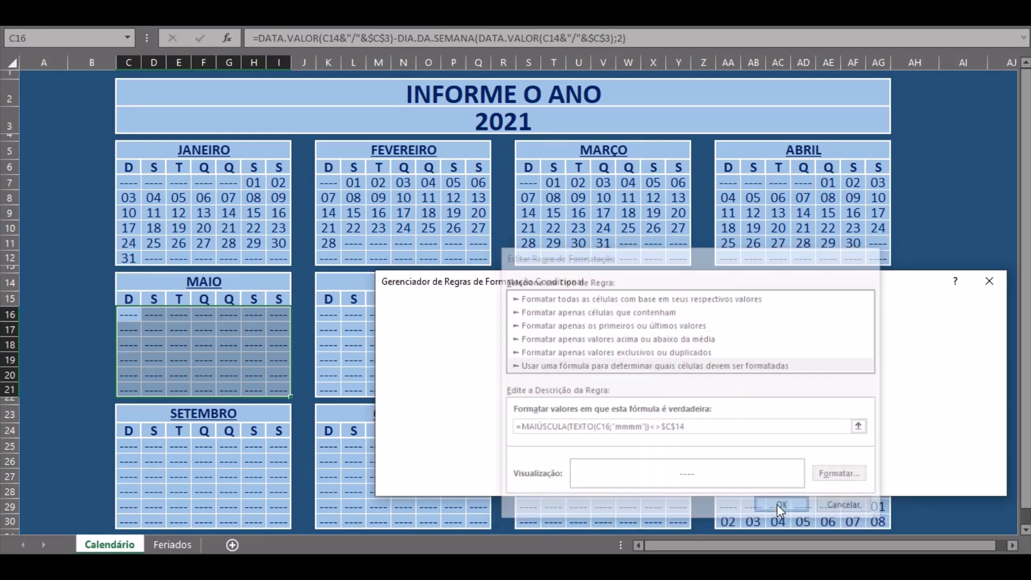
left_click(957, 483)
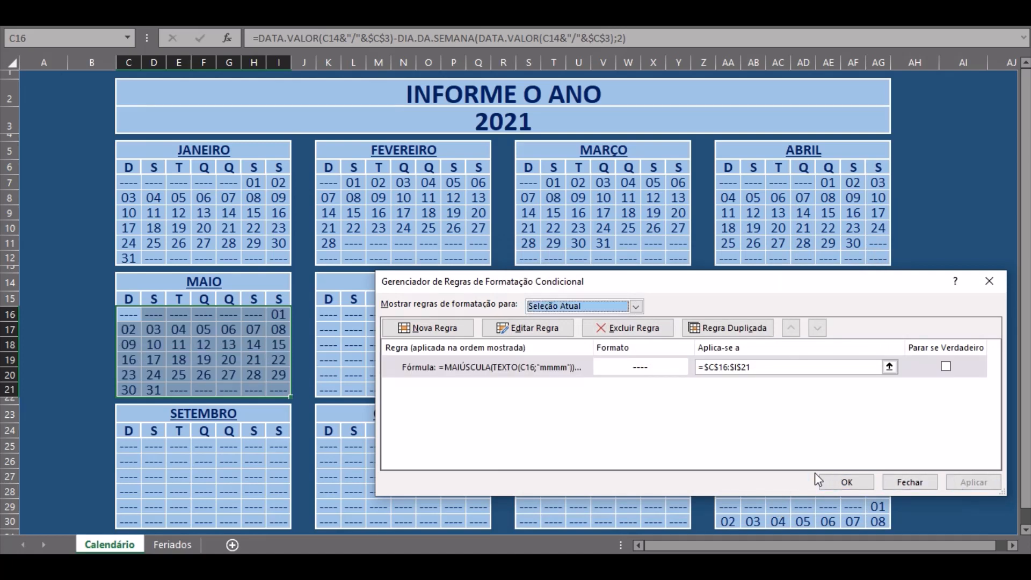
left_click(835, 481)
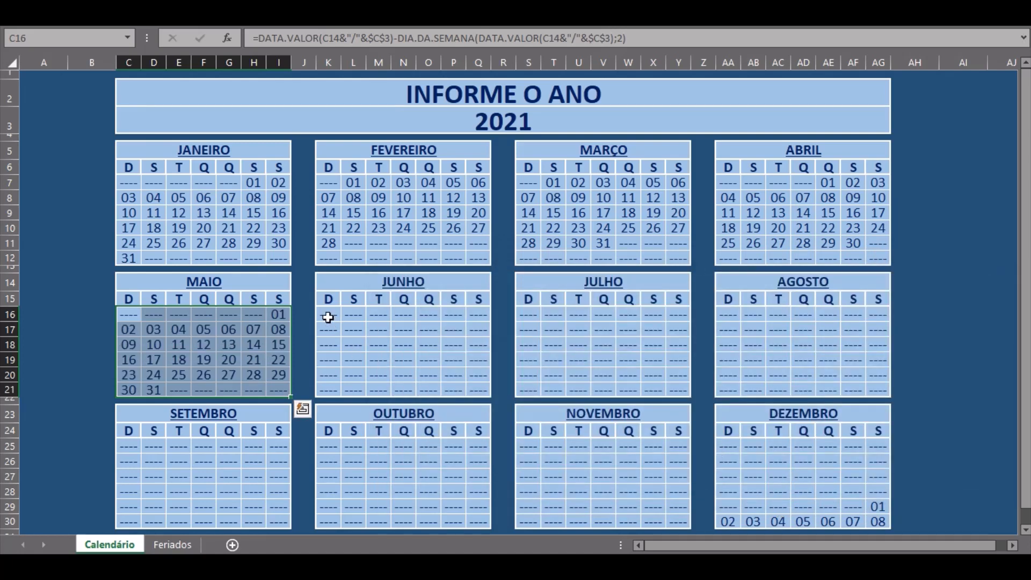
Edit the conditional formatting rule of June's cells K16:Q21 so its formula compares with the month name in $K$14, and apply it
left_click_drag(328, 317, 472, 385)
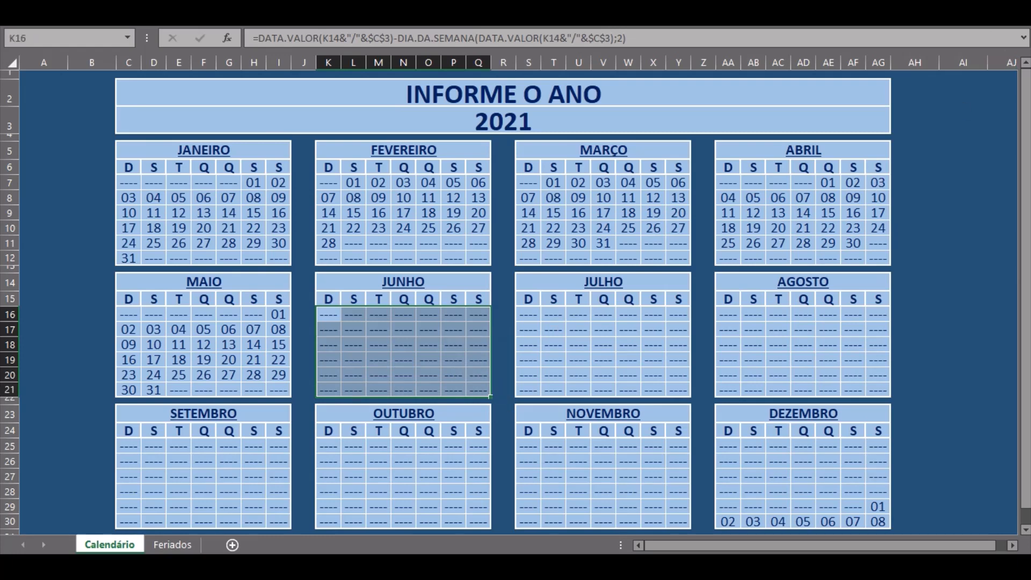
left_click(913, 27)
left_click(673, 105)
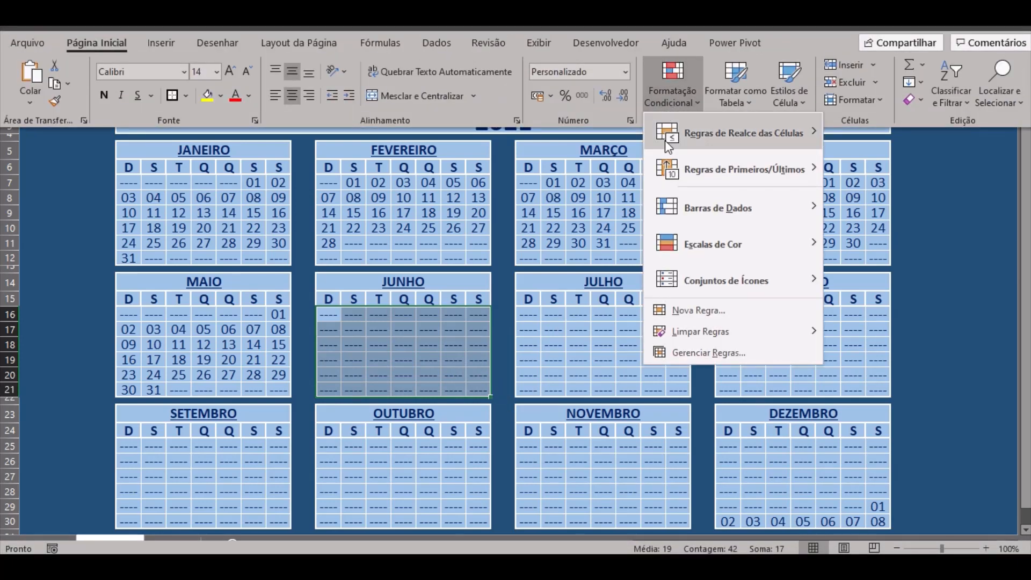
left_click(695, 356)
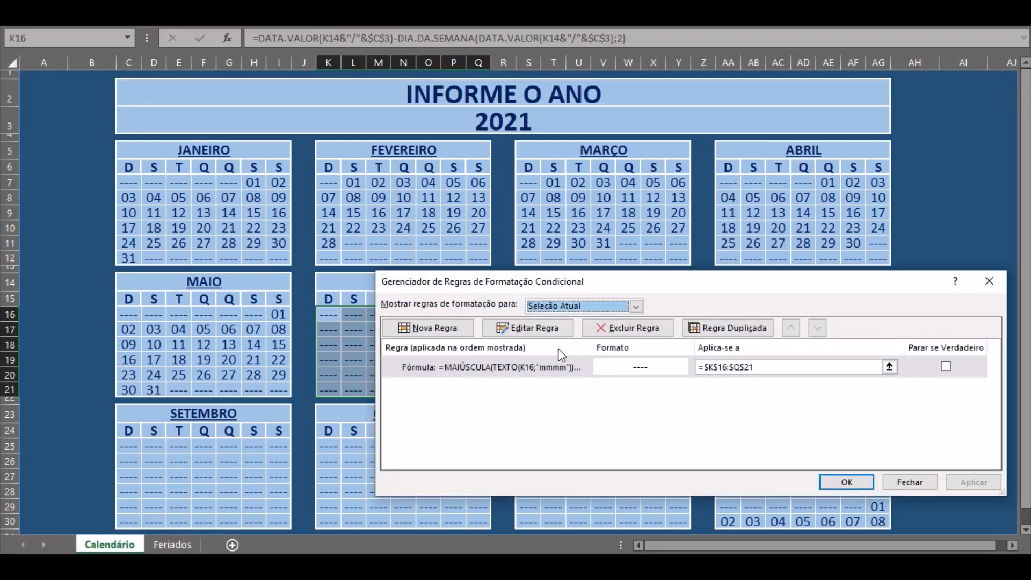
left_click(531, 329)
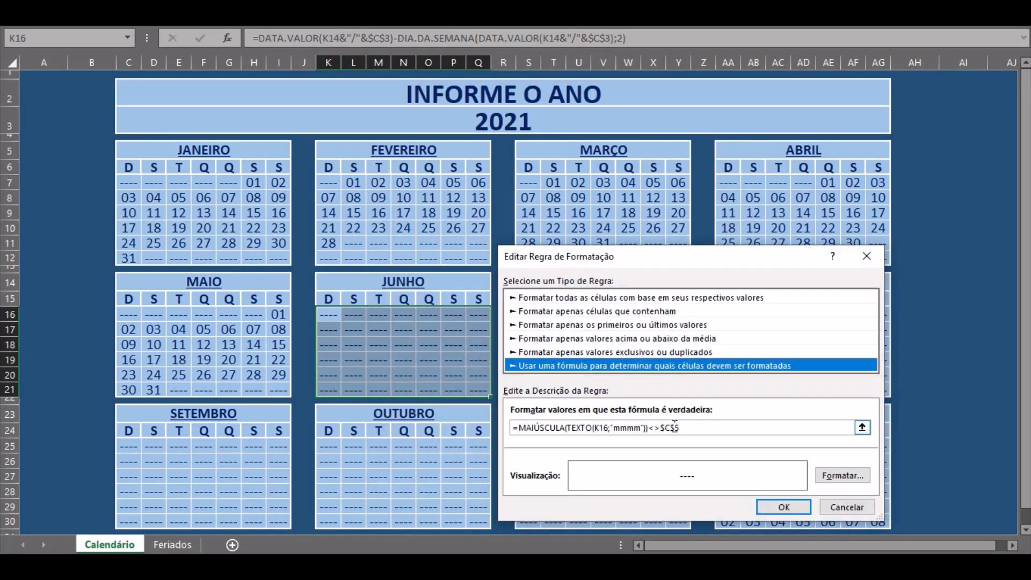
double_click(669, 427)
left_click(330, 281)
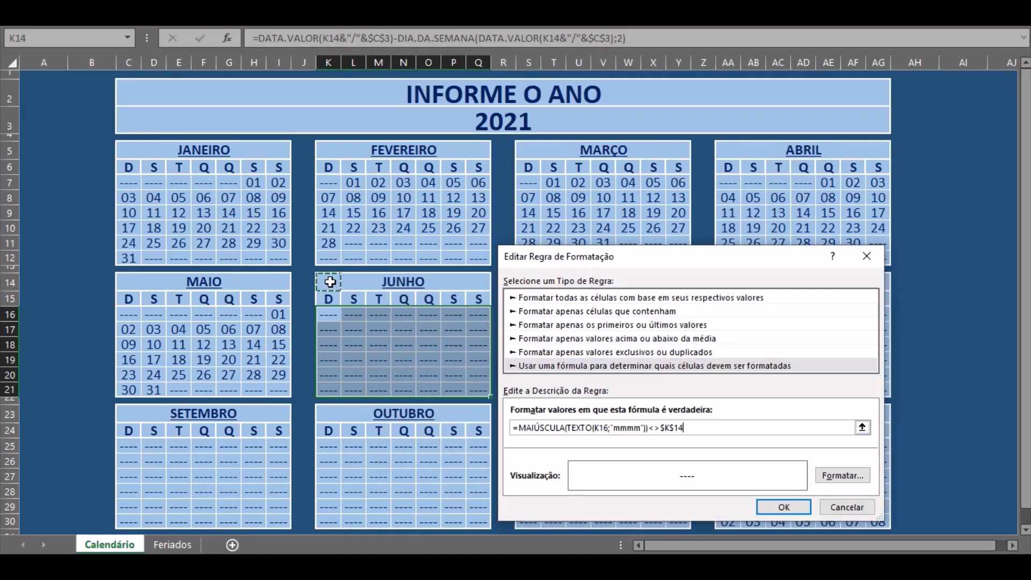
left_click(778, 507)
left_click(978, 485)
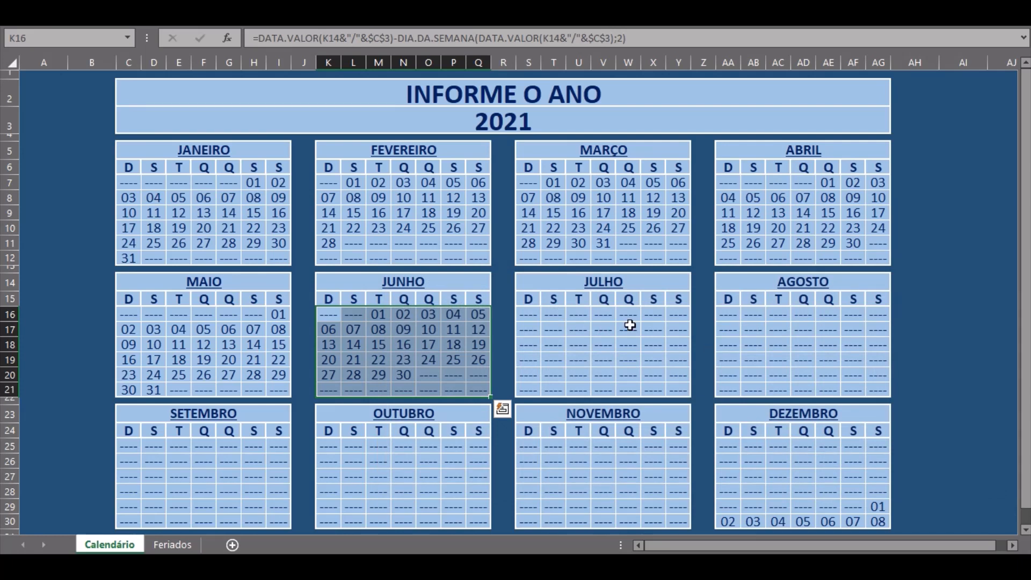
Edit the conditional formatting rule of July's cells S16:Y21 so its formula compares with July's month name cell in row 14, and apply it
left_click_drag(533, 315, 678, 390)
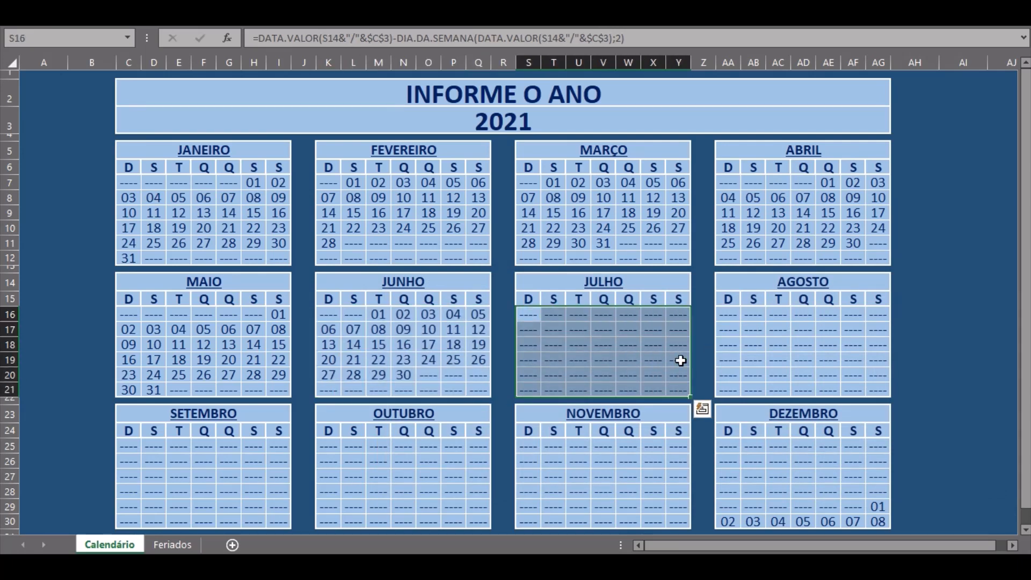
left_click(982, 26)
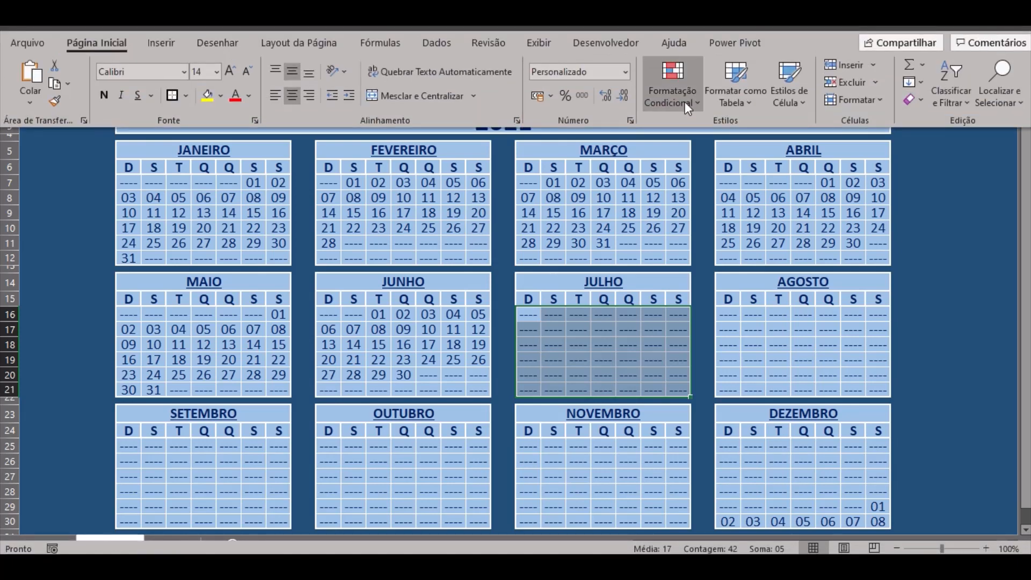
left_click(684, 101)
left_click(722, 352)
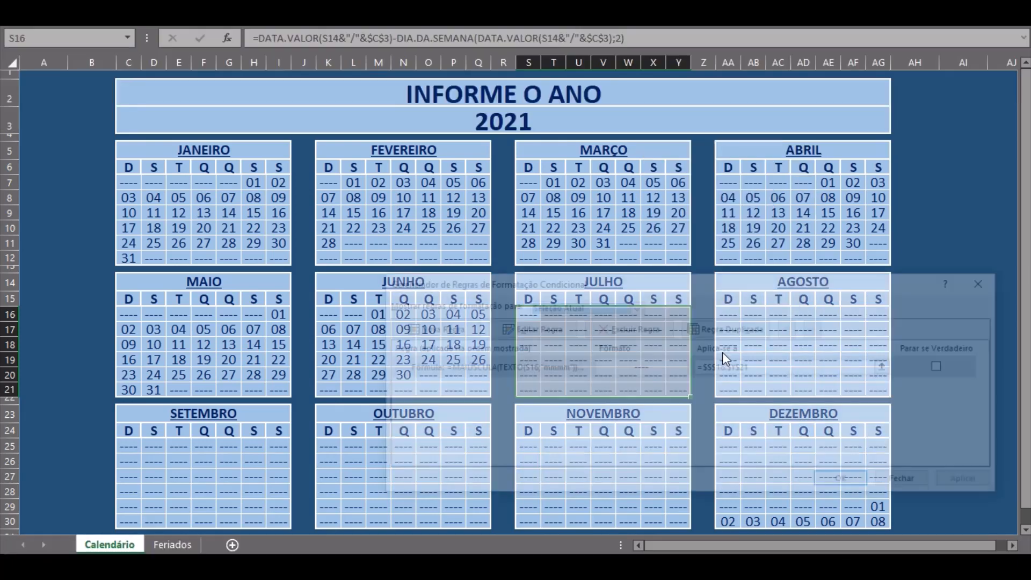
left_click(549, 329)
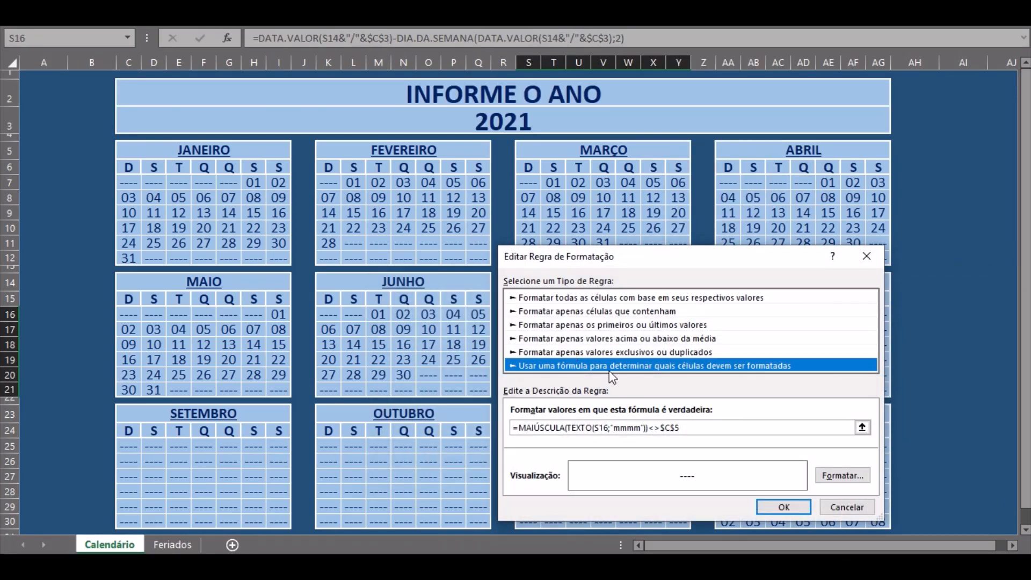
double_click(673, 428)
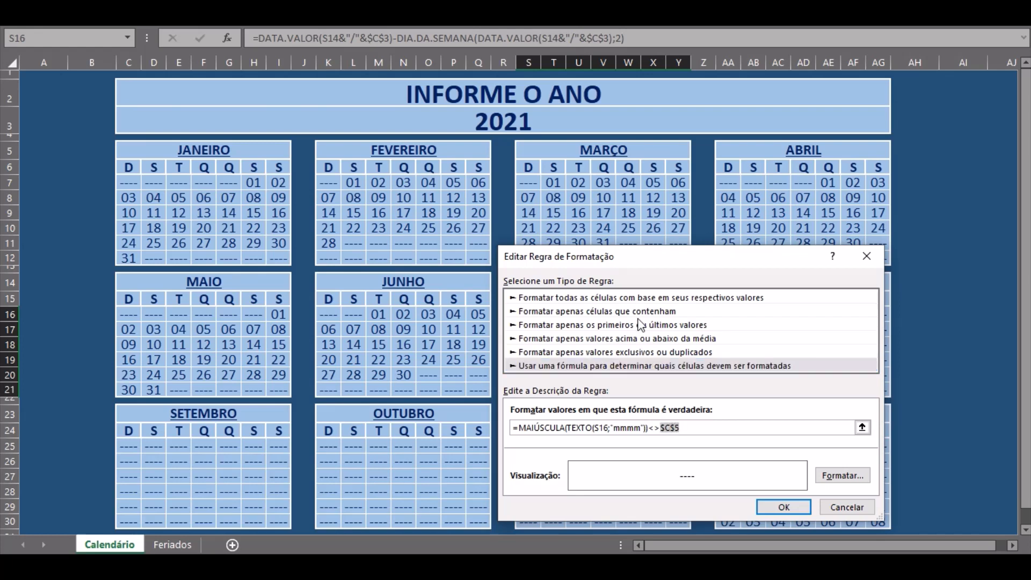
left_click_drag(629, 263, 212, 161)
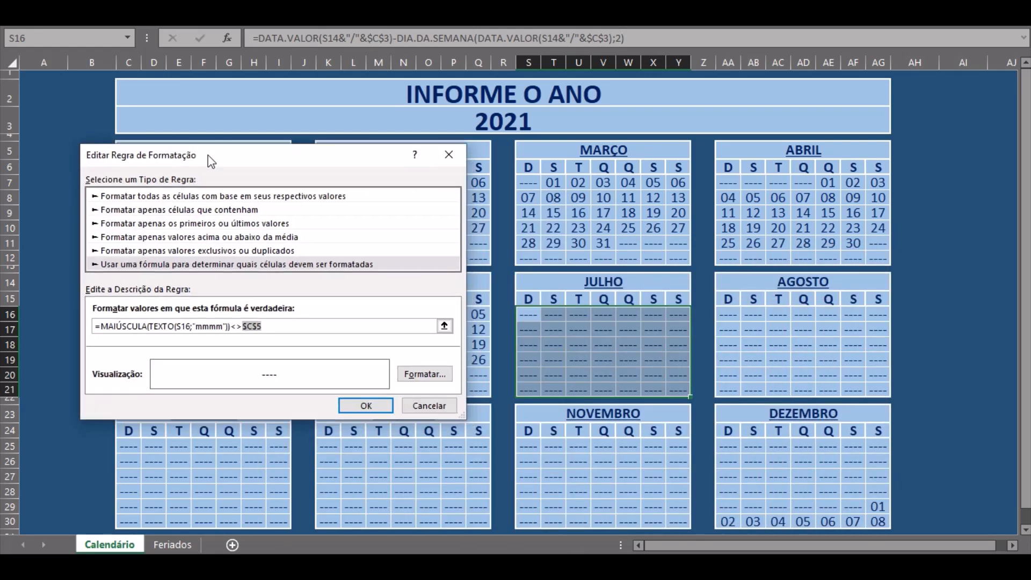
left_click(534, 281)
left_click(369, 408)
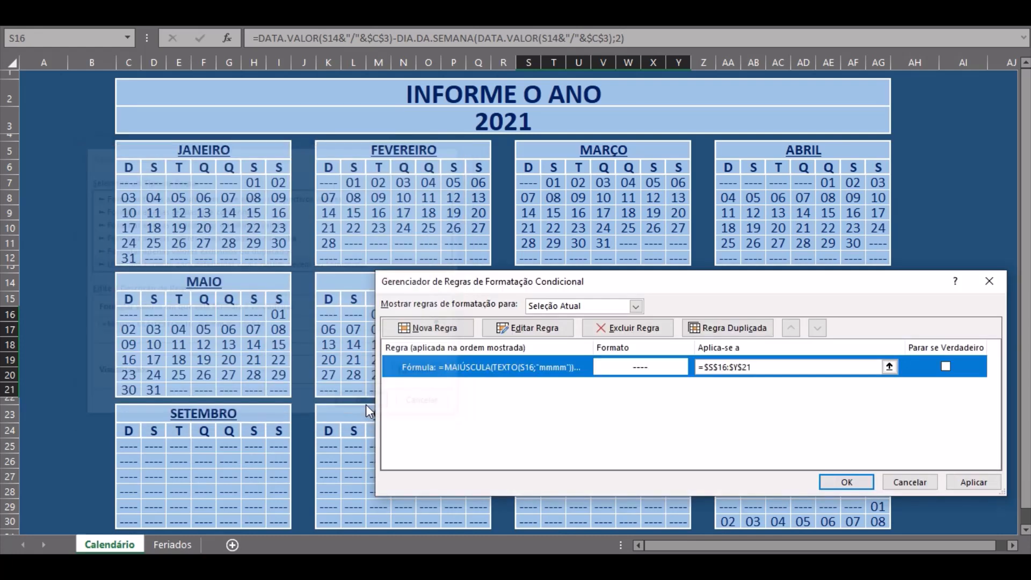
left_click(961, 481)
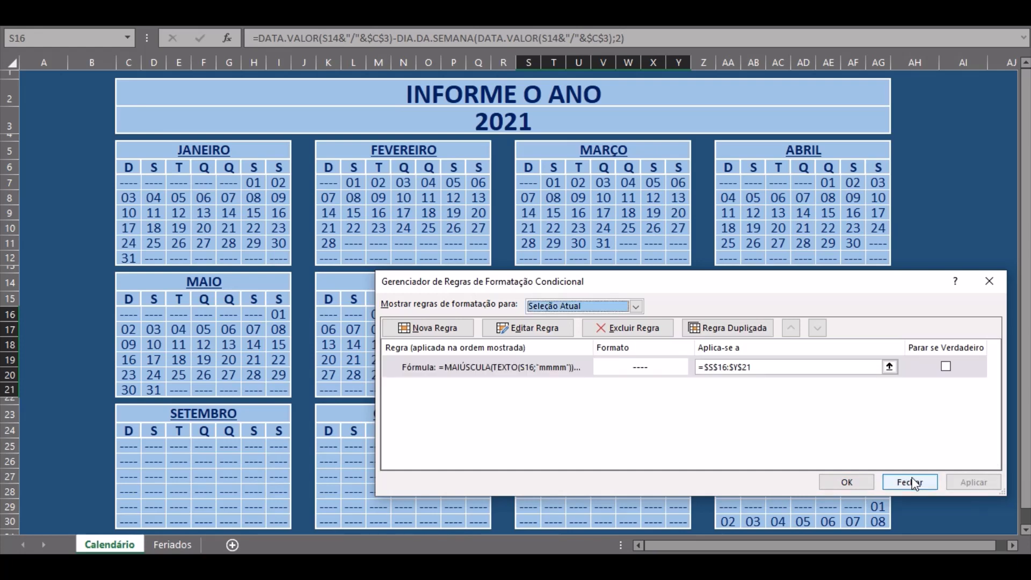
left_click(847, 481)
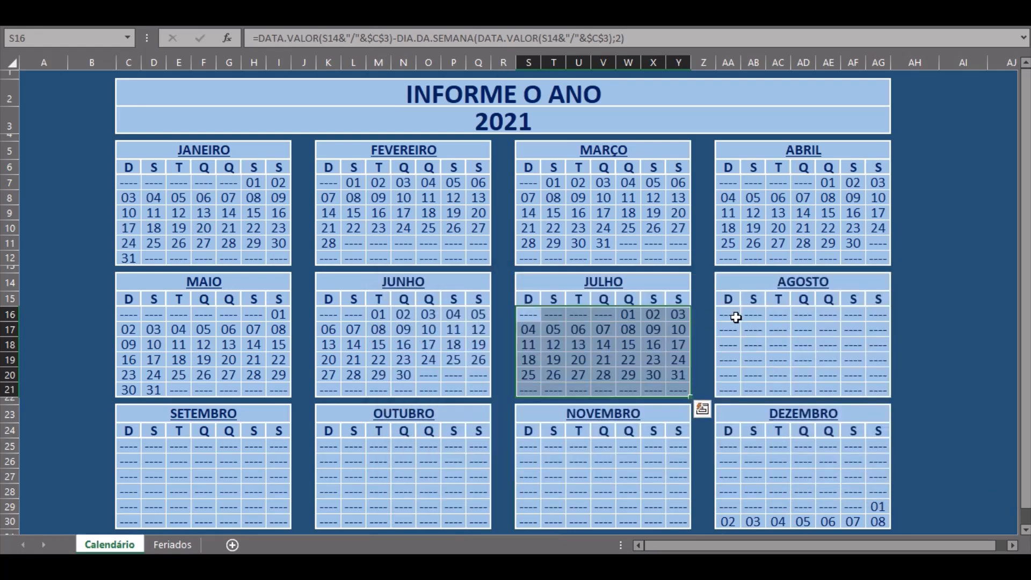
Edit the conditional formatting rule of August's cells AA16:AG21 so its formula compares with the month name in $AA$14, and apply it
left_click_drag(729, 314, 885, 391)
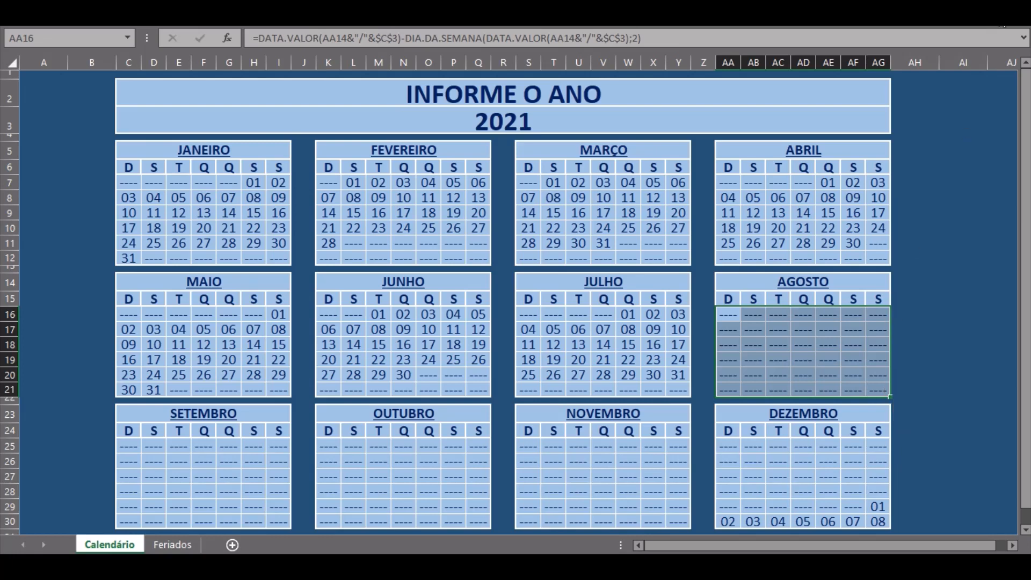
left_click(1001, 25)
left_click(886, 126)
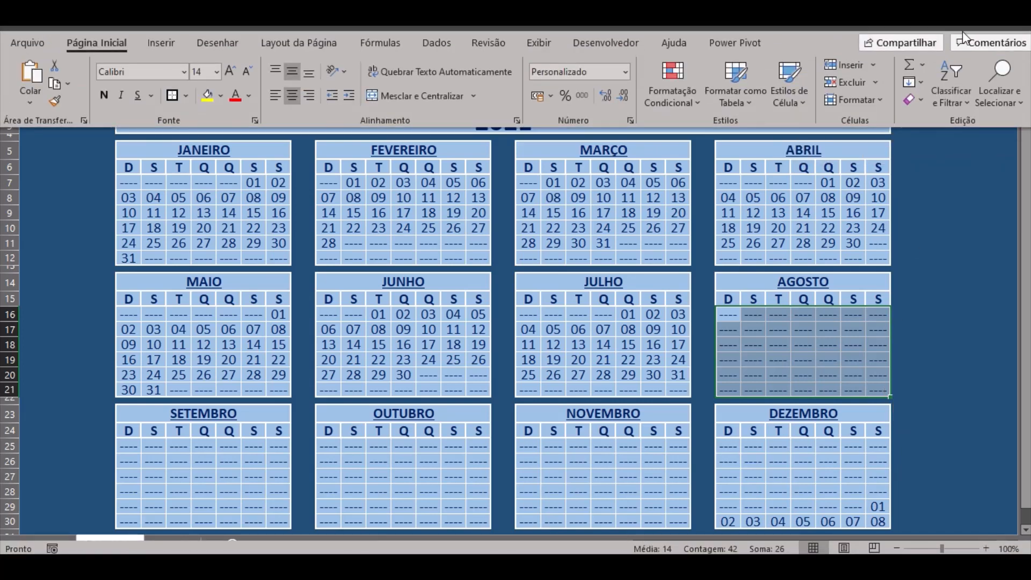
left_click(679, 106)
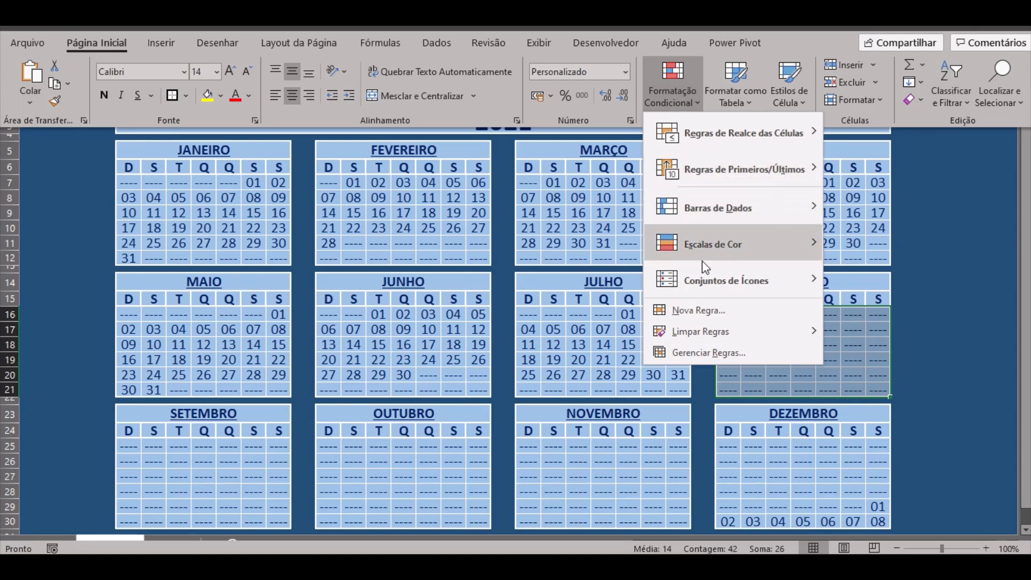
left_click(713, 355)
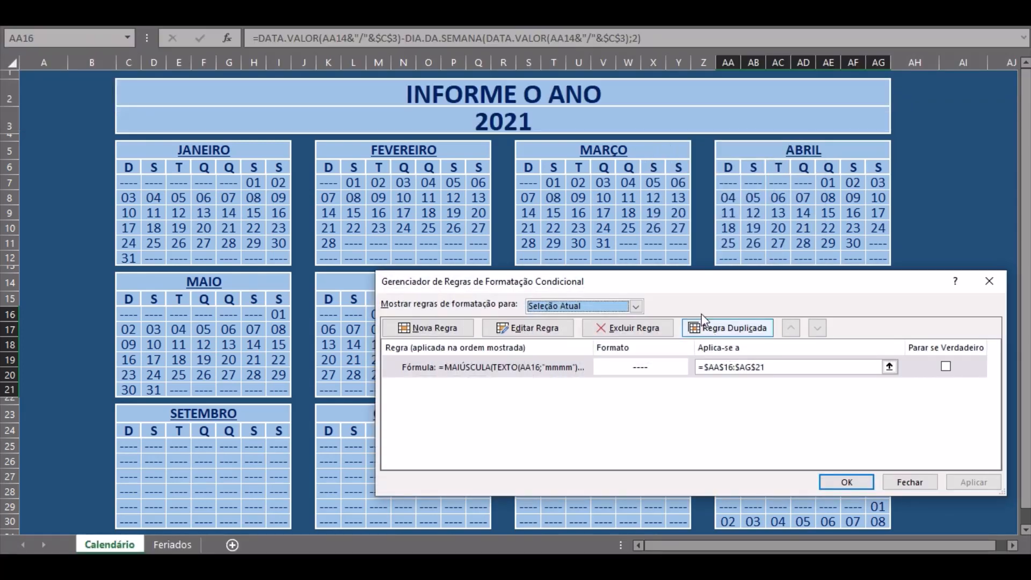
left_click_drag(689, 283, 431, 95)
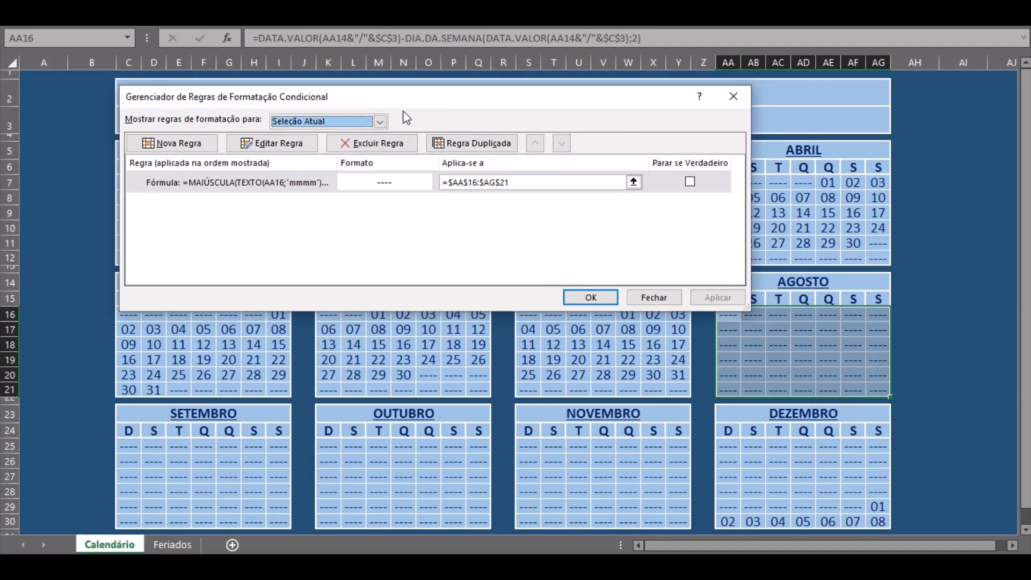
left_click(292, 149)
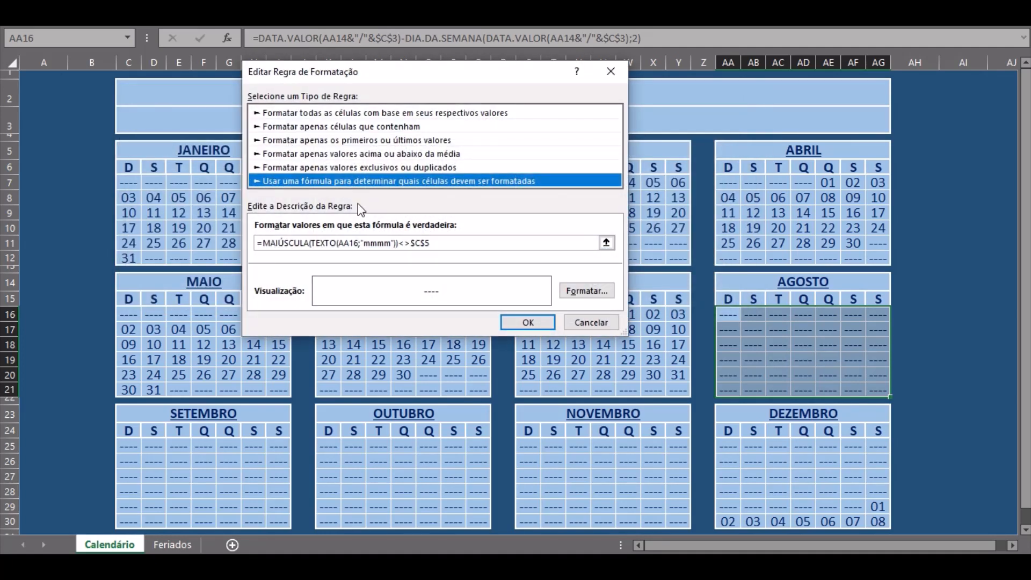
left_click_drag(412, 243, 430, 243)
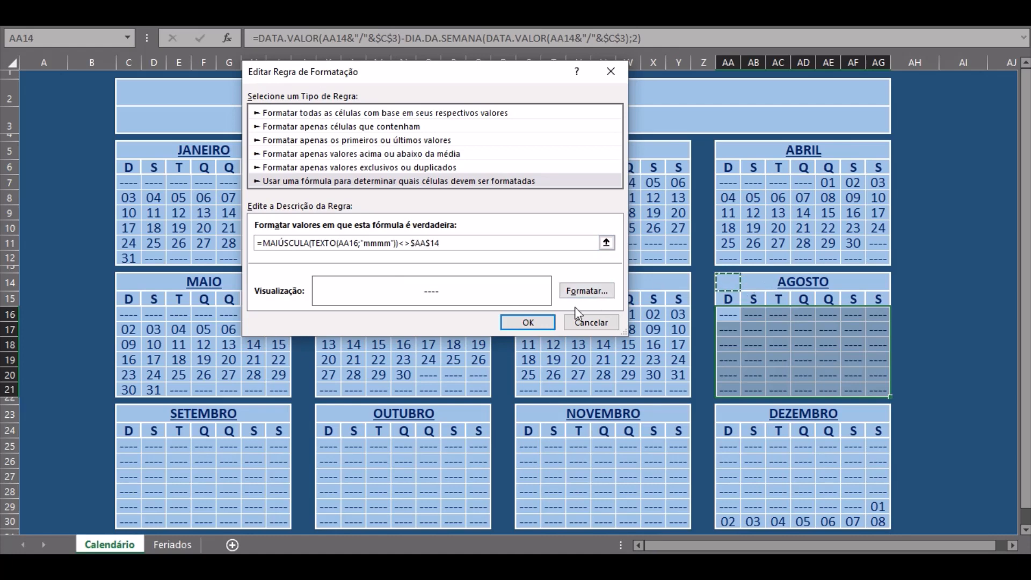
left_click(531, 322)
left_click(724, 299)
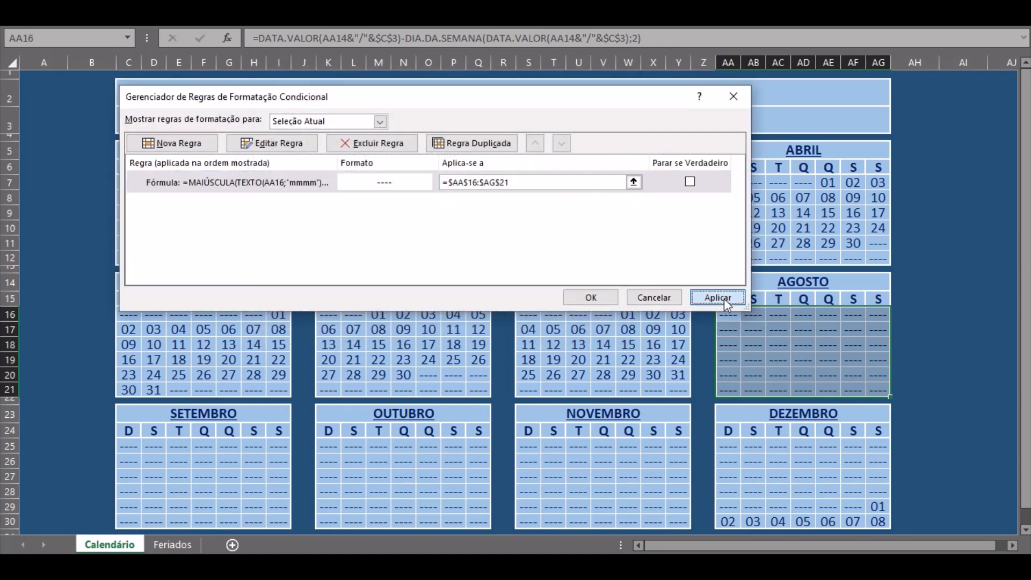
left_click(583, 303)
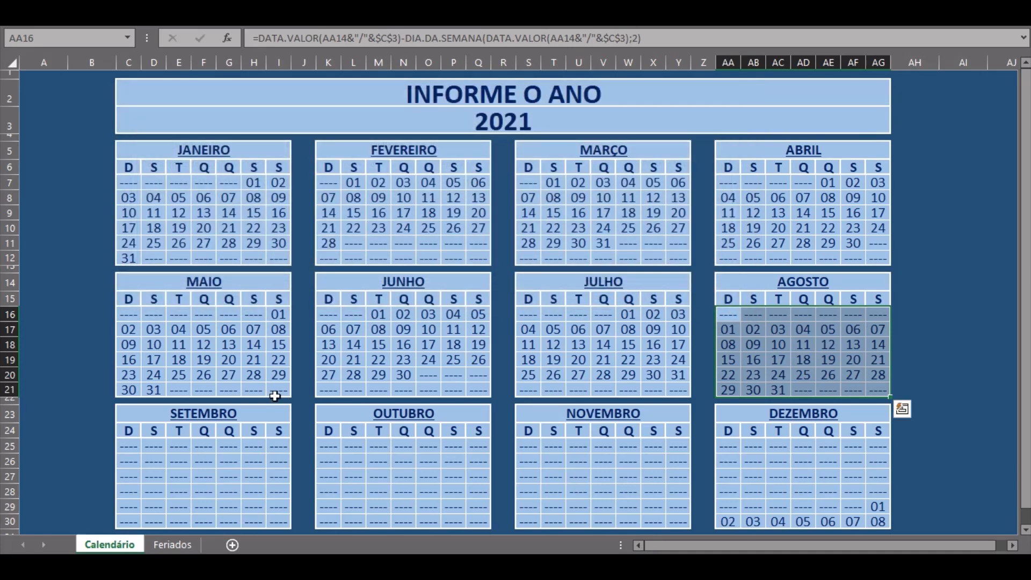
Edit the conditional formatting rule of September's cells C25:I30 so its formula compares with the month name in $C$23, and apply it
left_click_drag(129, 445, 270, 516)
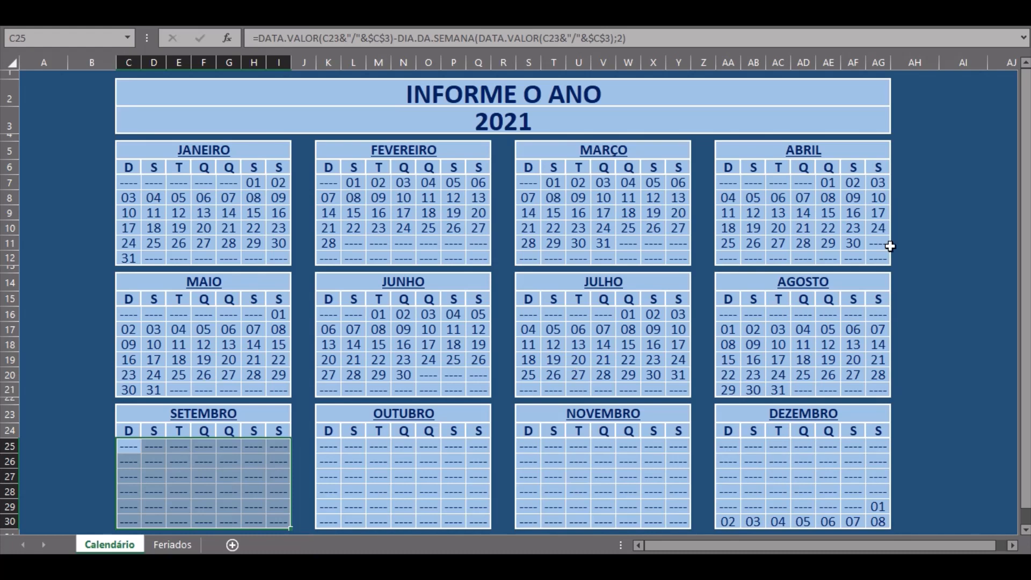
left_click(979, 28)
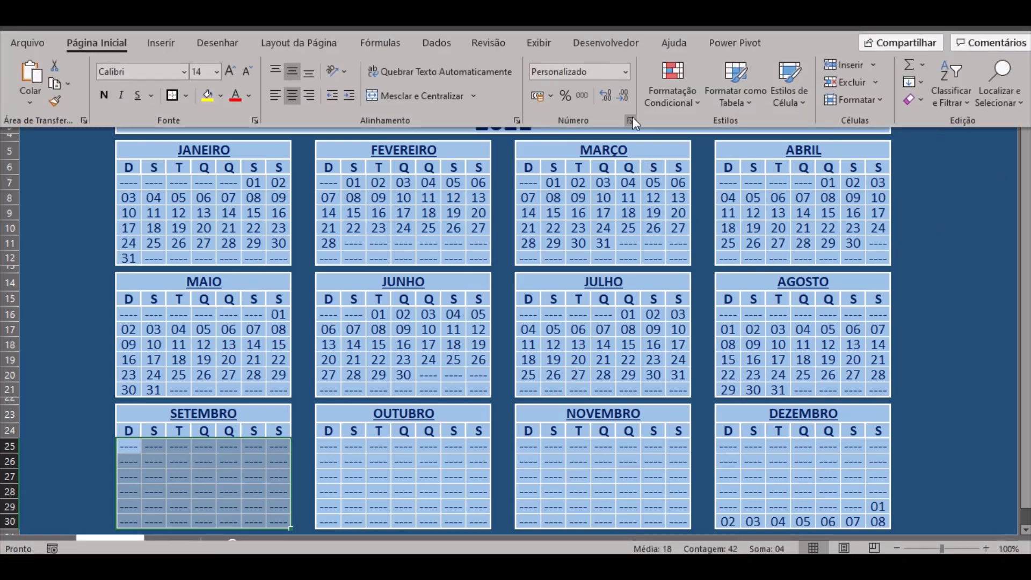
left_click(675, 107)
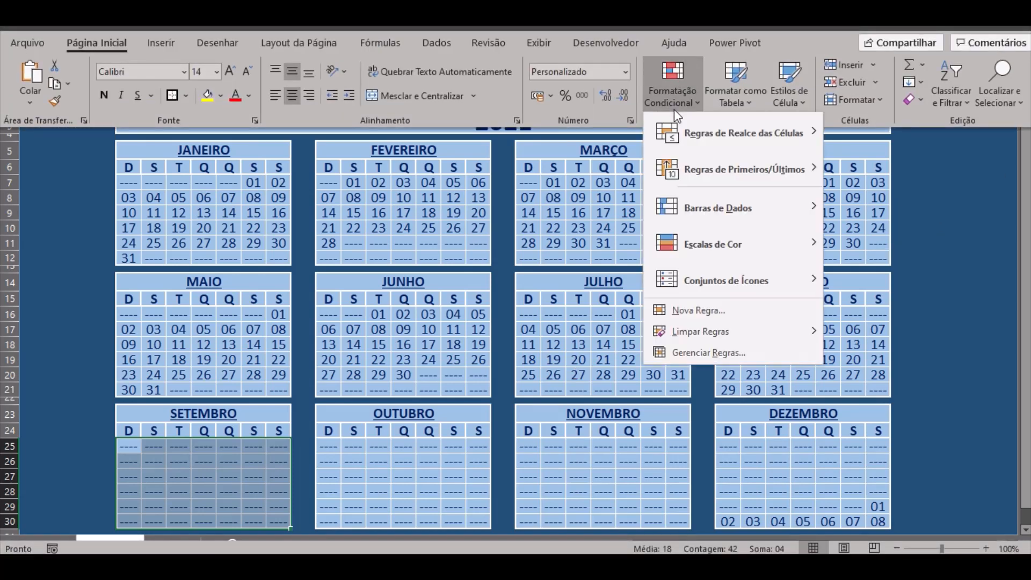
left_click(719, 354)
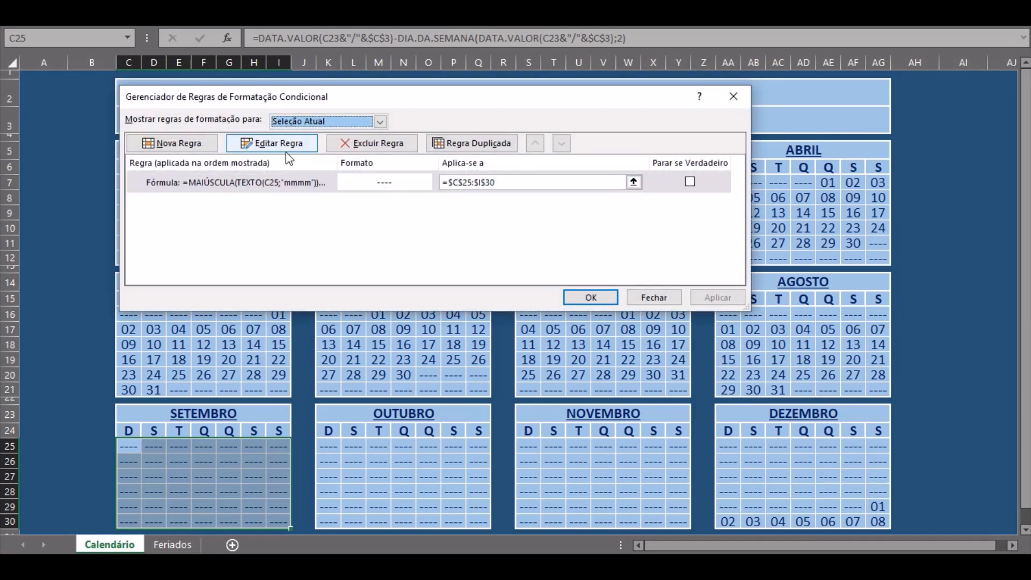
left_click(267, 143)
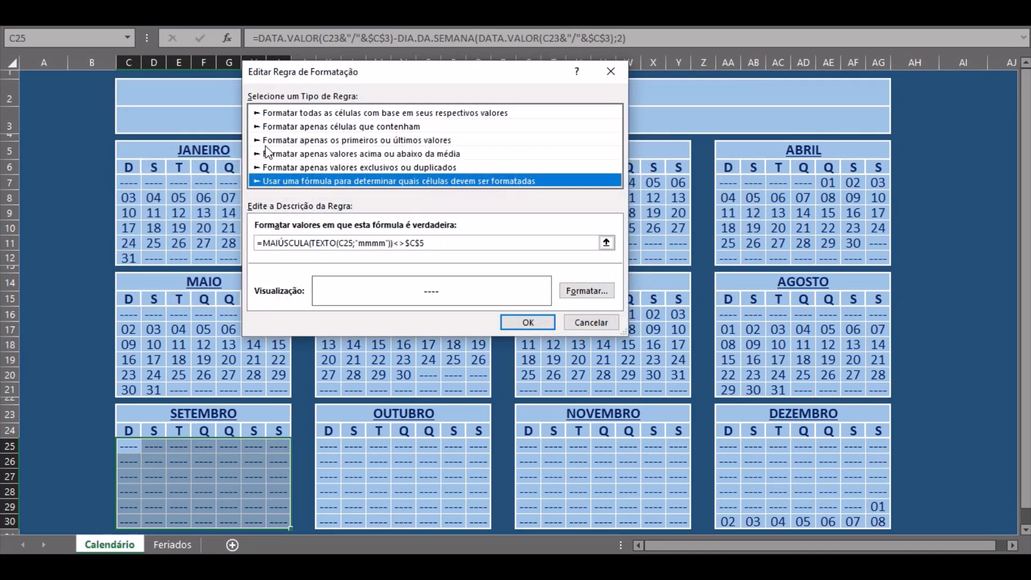
double_click(411, 243)
left_click(128, 413)
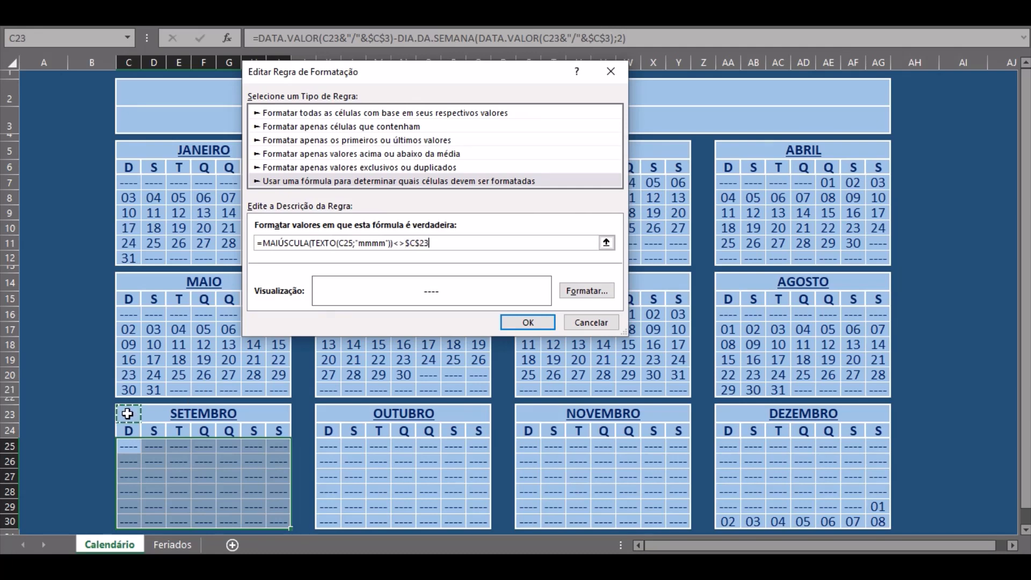
left_click(529, 322)
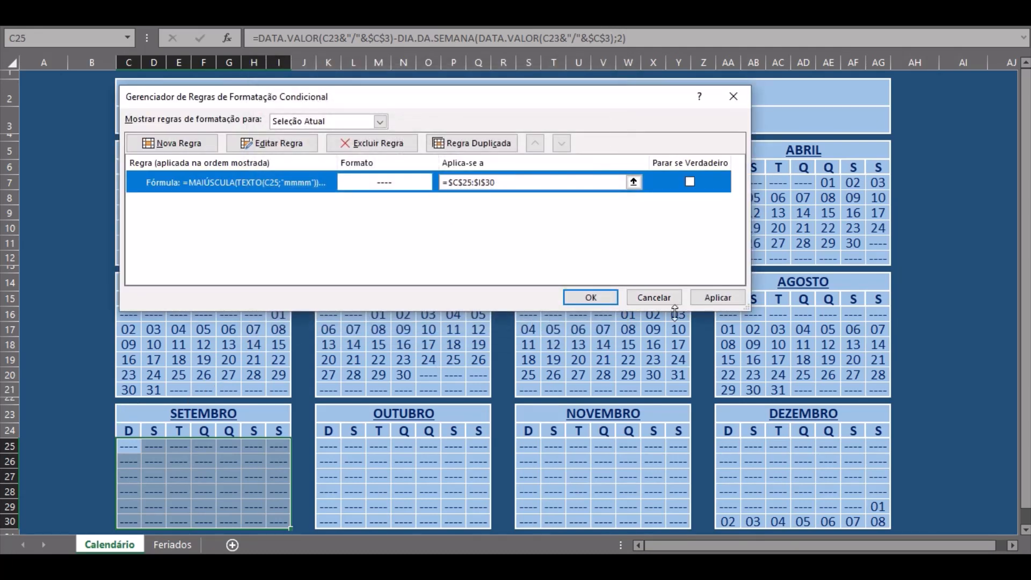
left_click(720, 298)
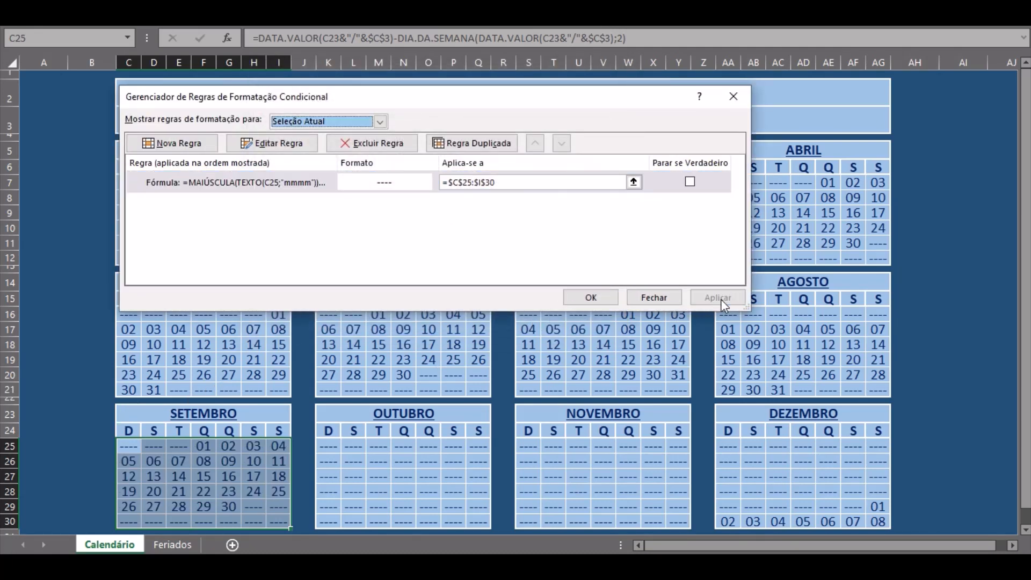
left_click(590, 297)
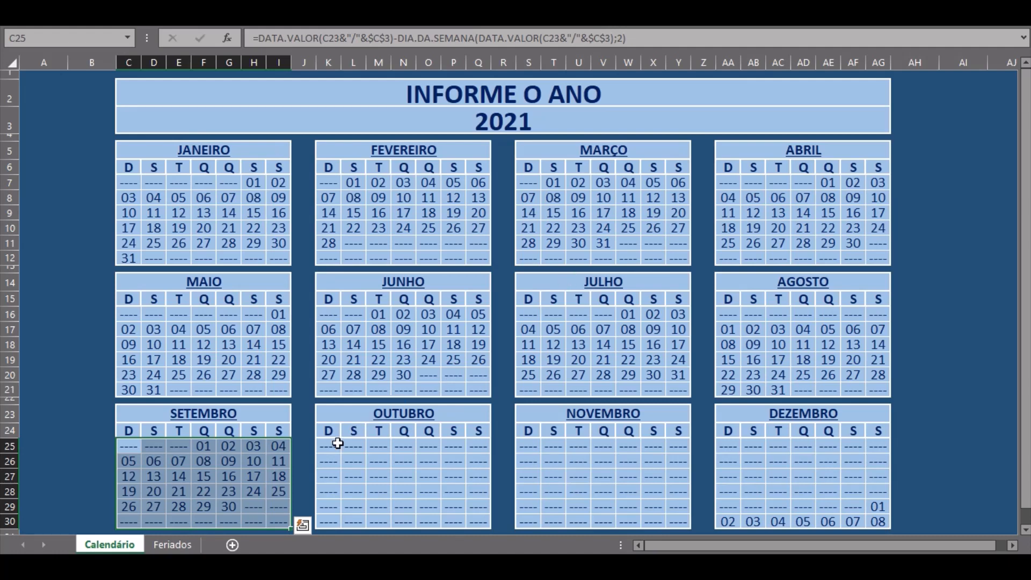
Edit the conditional formatting rule of October's cells K25:Q30 so its formula compares with the month name in $K$23, and apply it
left_click_drag(337, 443, 472, 522)
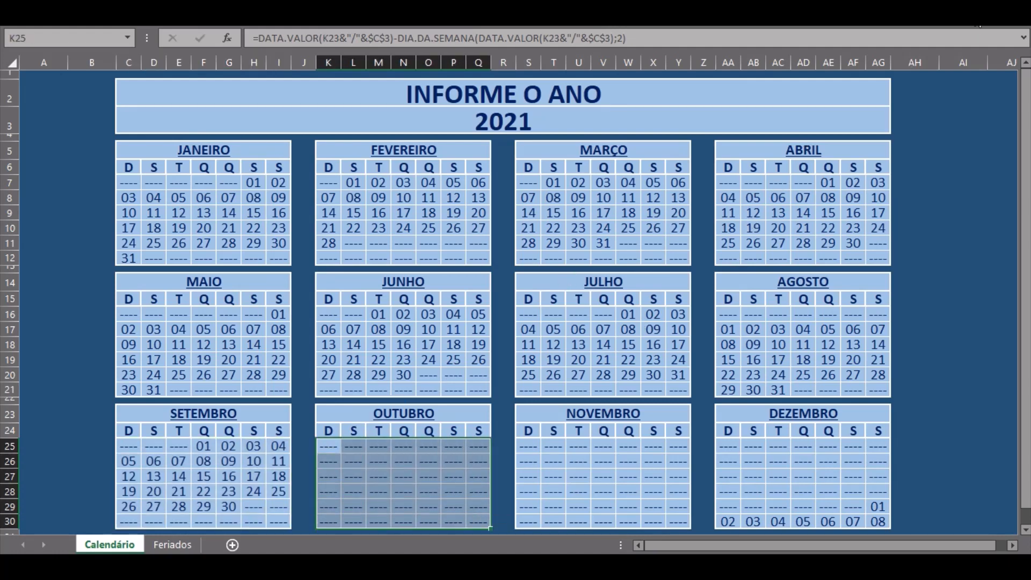
left_click(665, 102)
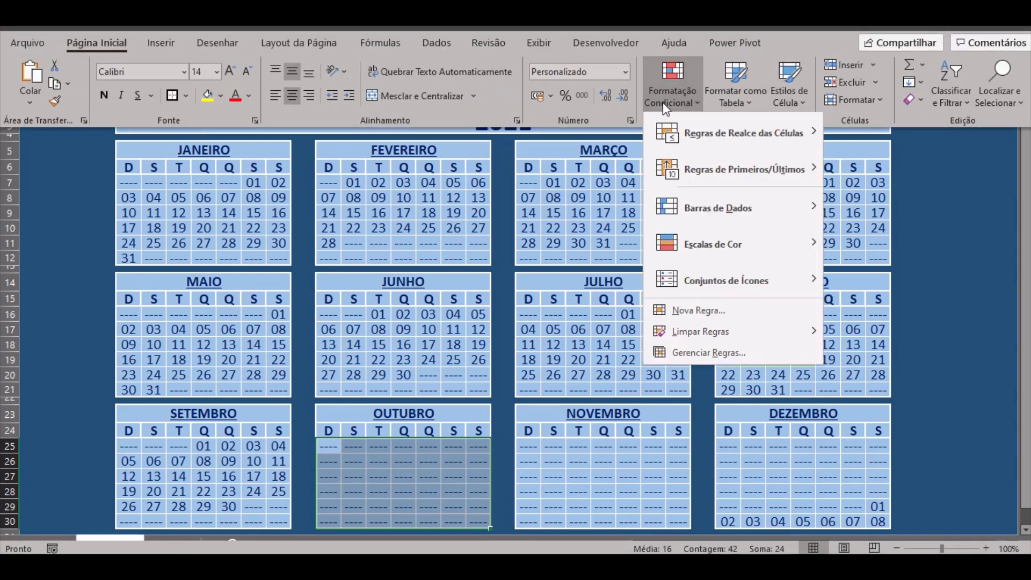
left_click(707, 354)
left_click(273, 143)
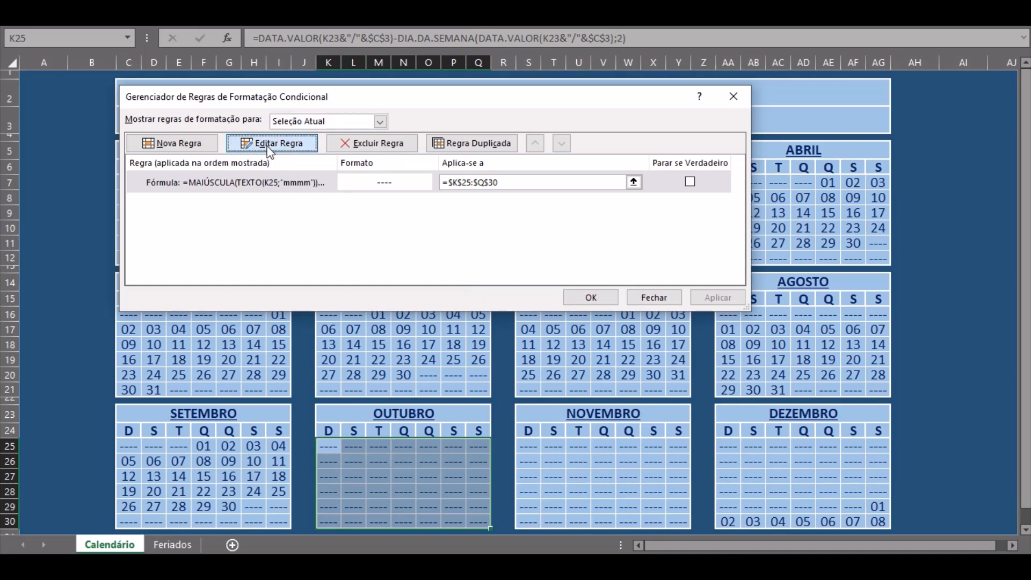
double_click(412, 243)
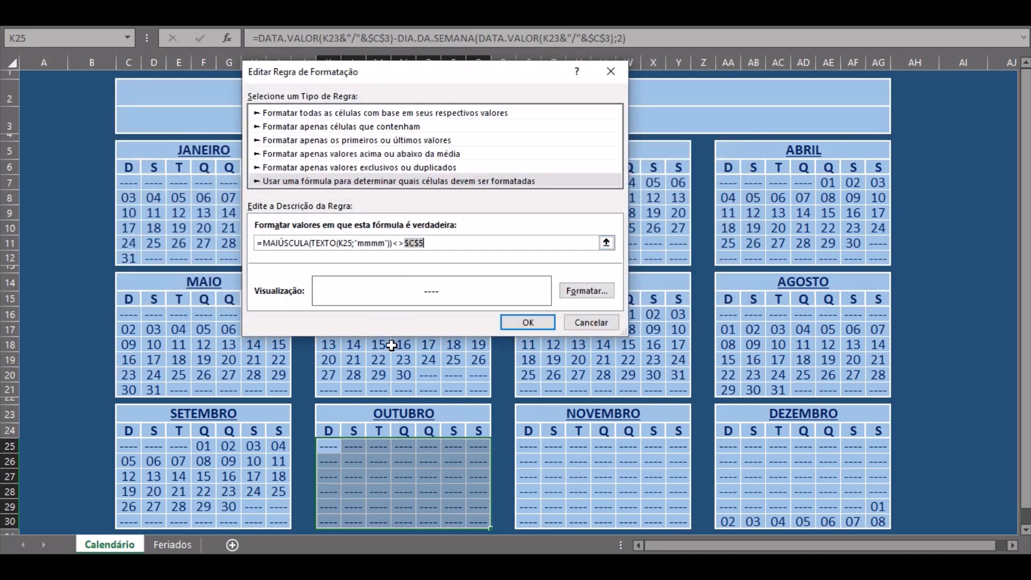
left_click(334, 412)
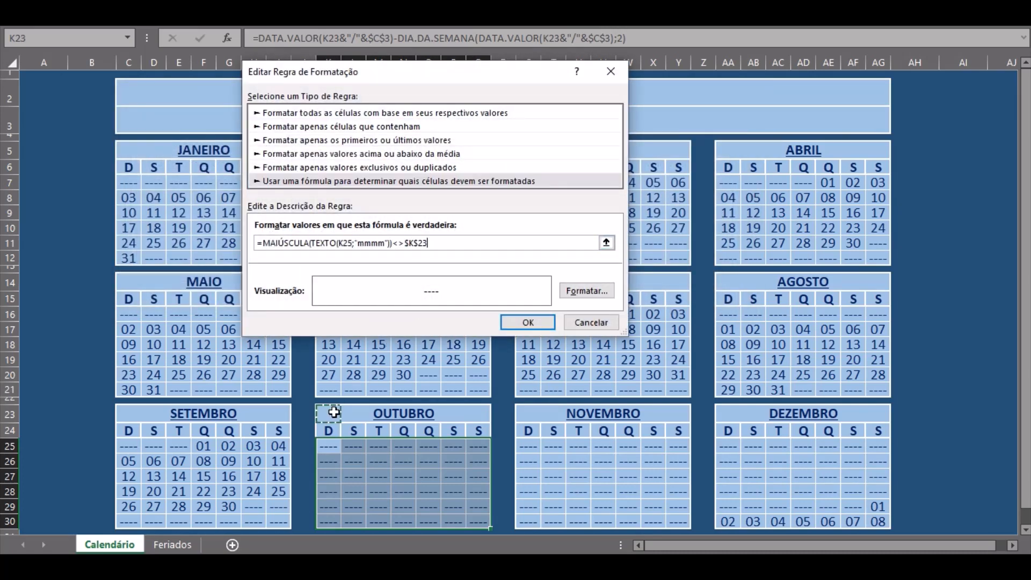
left_click(526, 323)
left_click(717, 299)
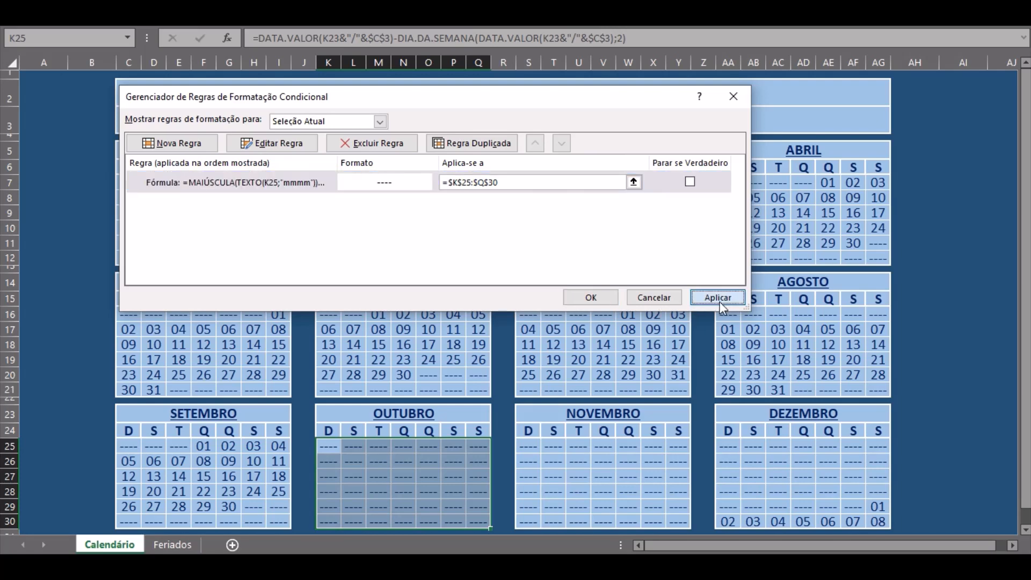
left_click(589, 298)
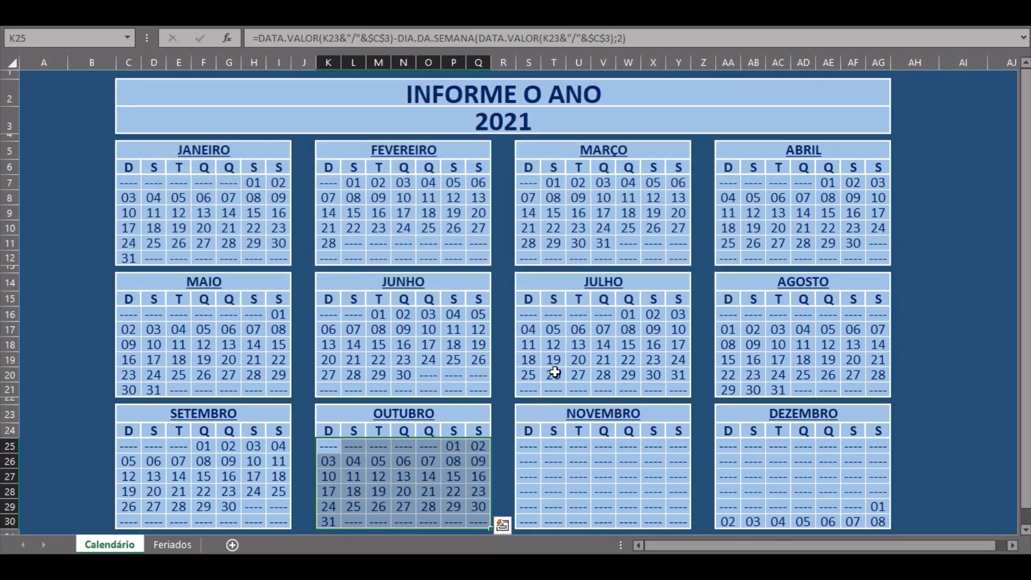
Edit the conditional formatting rule of November's cells S25:Y30 so its formula compares with November's month name cell in row 23, and apply it
left_click_drag(531, 445, 674, 521)
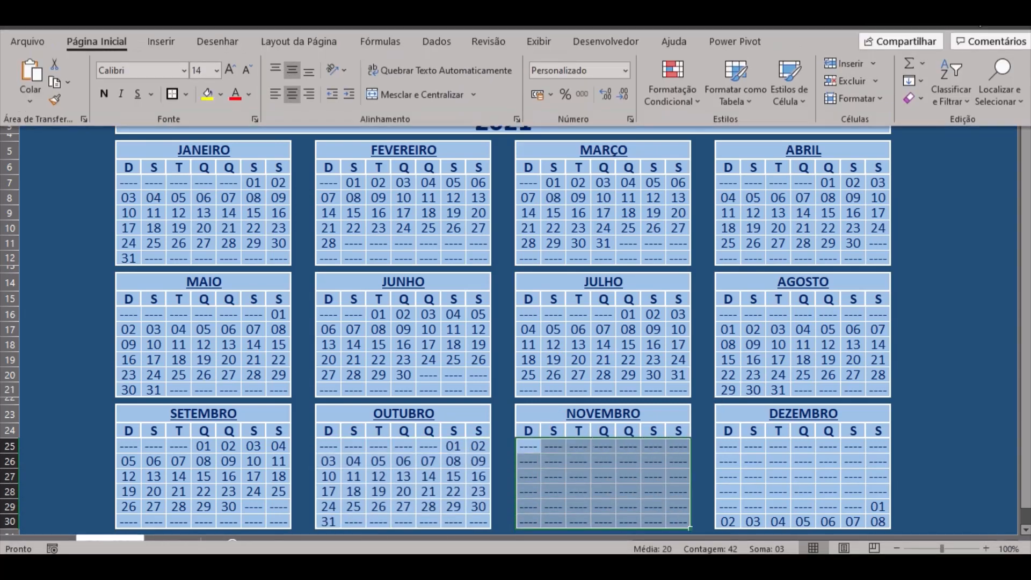
left_click(675, 102)
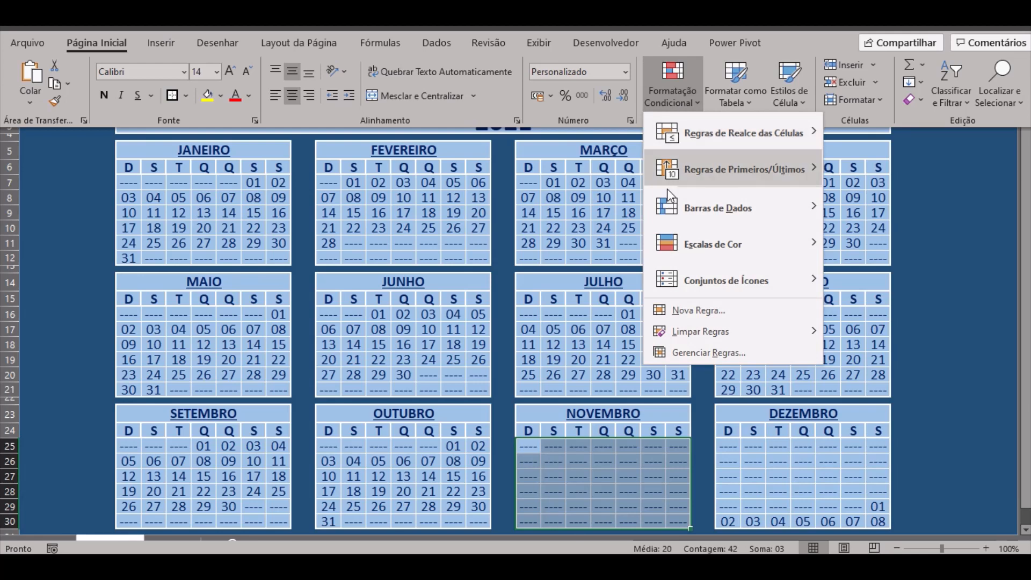
left_click(688, 354)
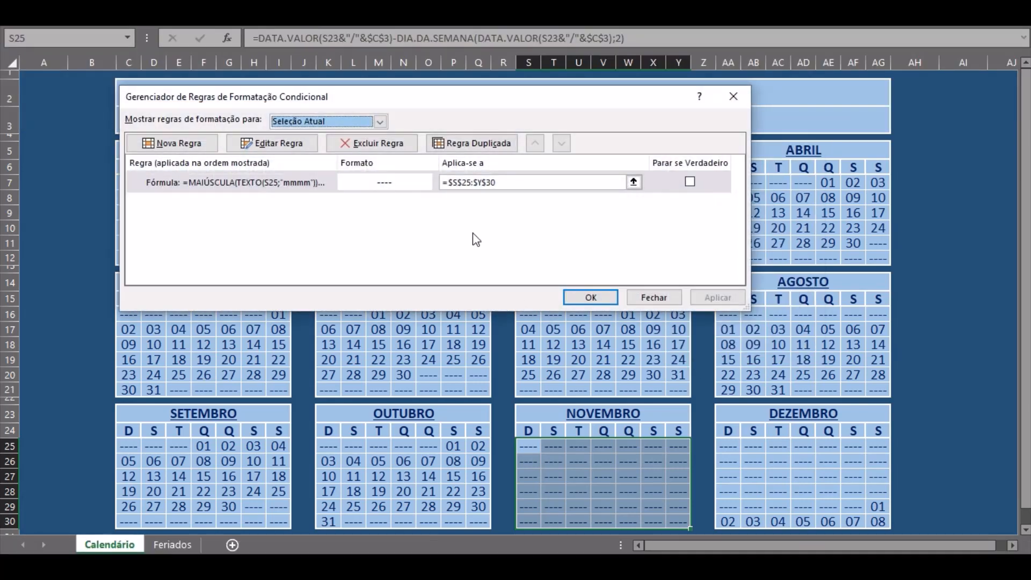
left_click(273, 143)
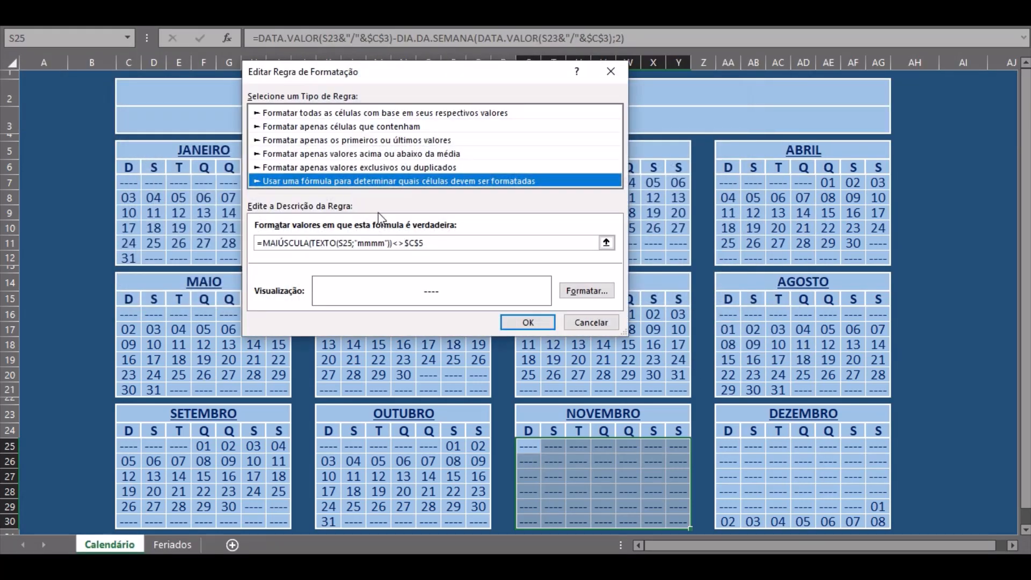
double_click(410, 243)
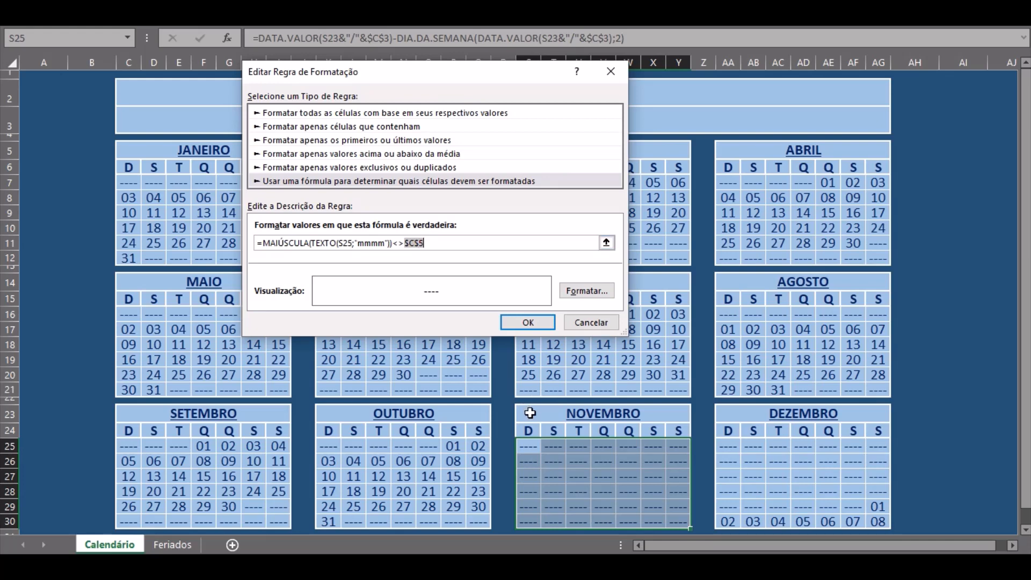
left_click(528, 322)
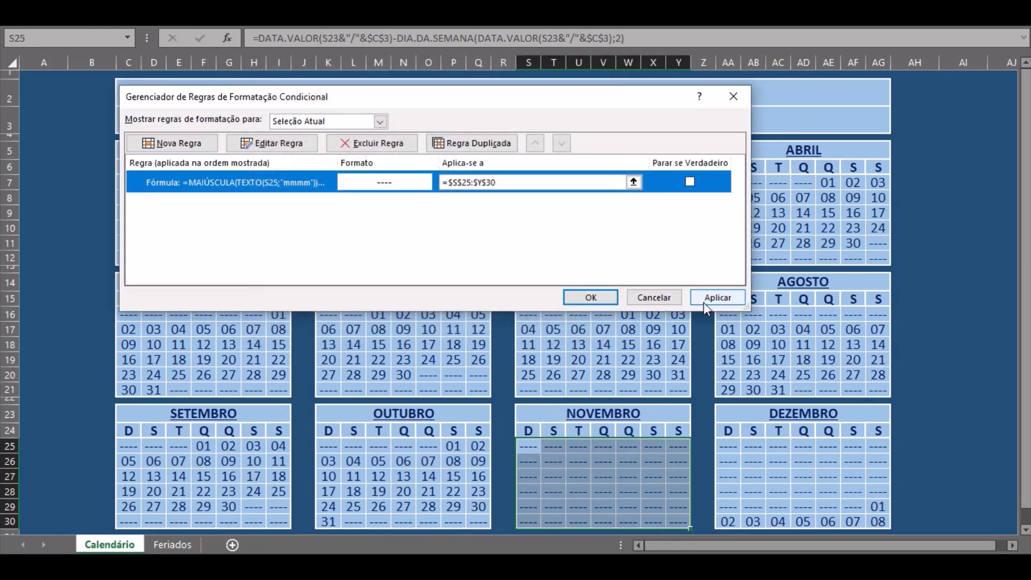
left_click(704, 299)
left_click(591, 300)
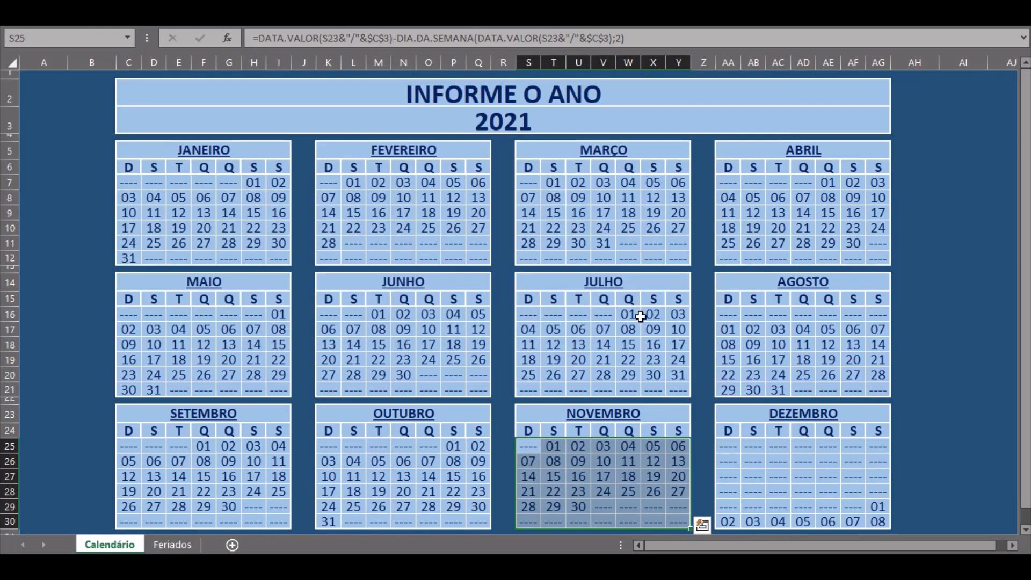
Edit the conditional formatting rule of December's cells AA25:AG30 so its formula compares with the month name in $AA$23, and apply it
left_click_drag(735, 443, 877, 522)
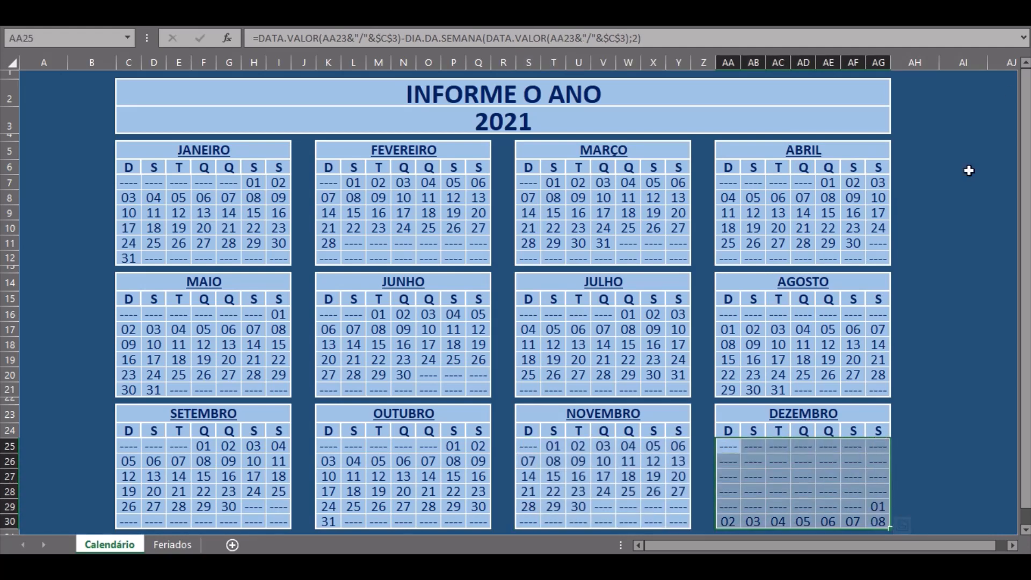
left_click(977, 27)
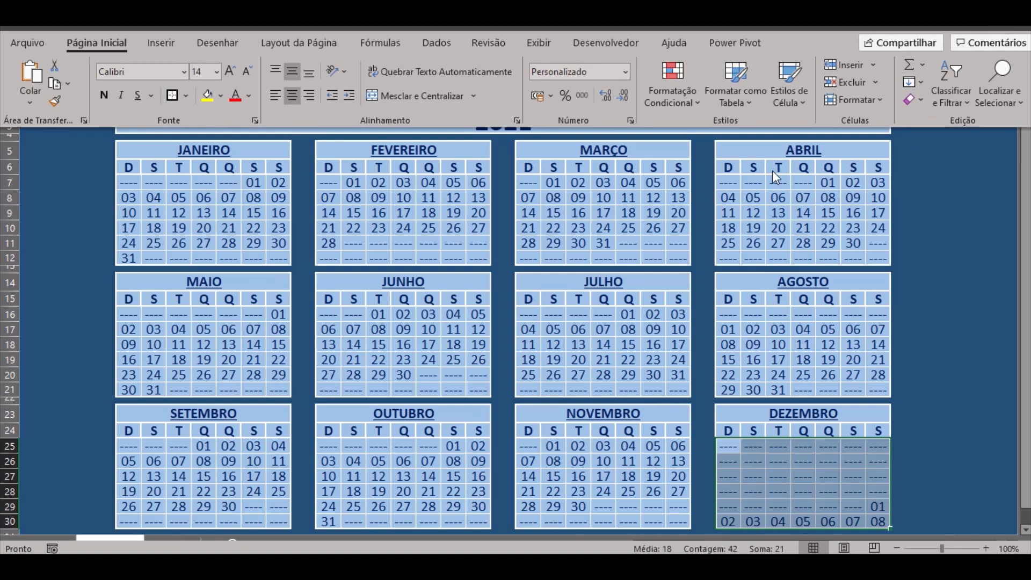
left_click(670, 107)
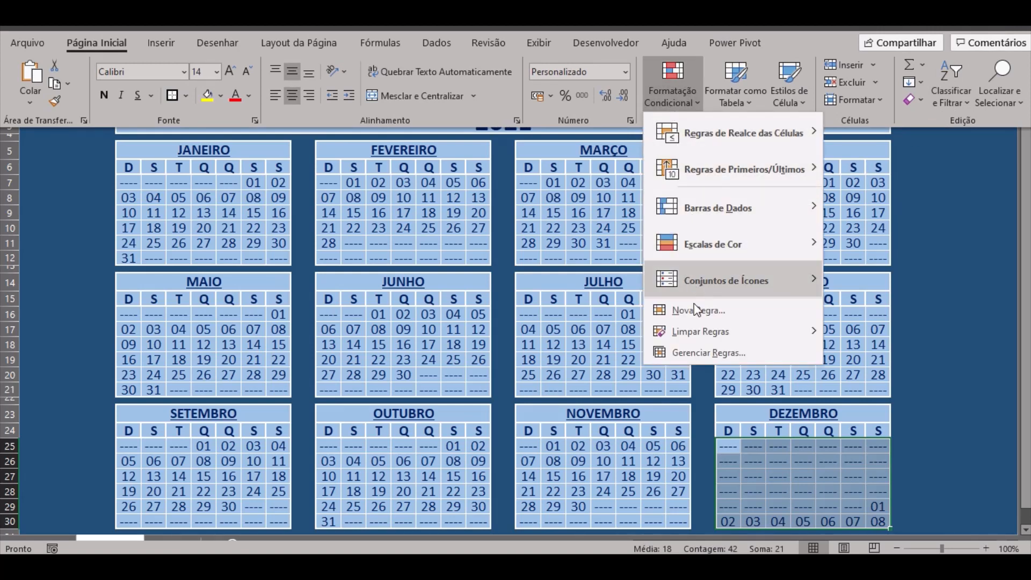
left_click(705, 355)
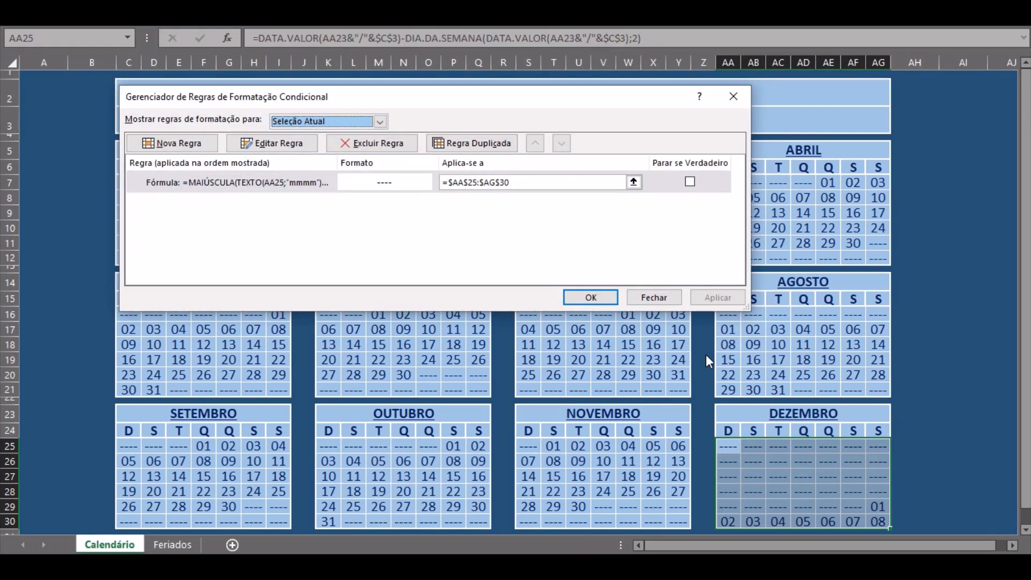
left_click(295, 145)
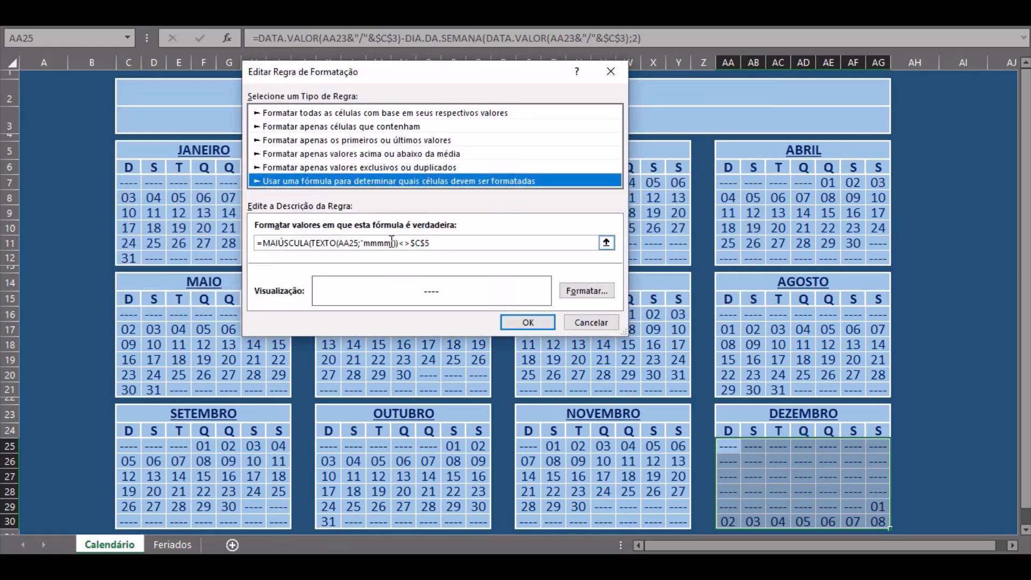
double_click(423, 243)
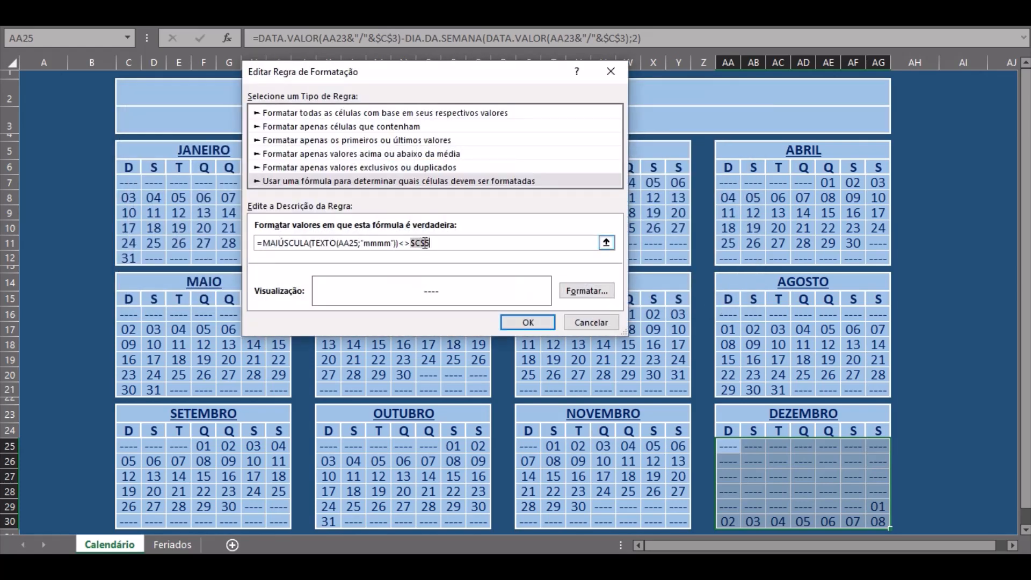
left_click(727, 411)
left_click(527, 321)
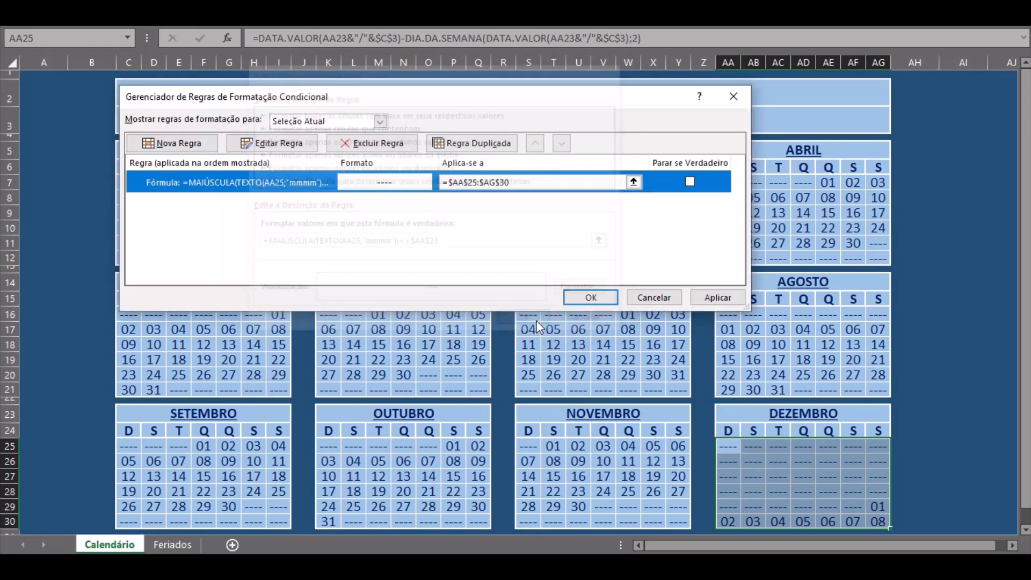
left_click(723, 300)
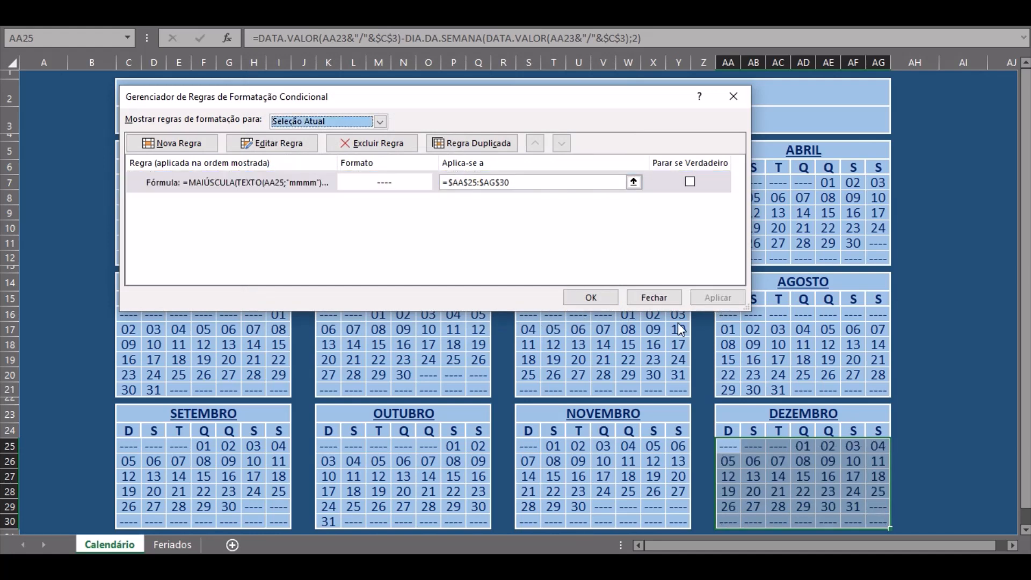
left_click(581, 301)
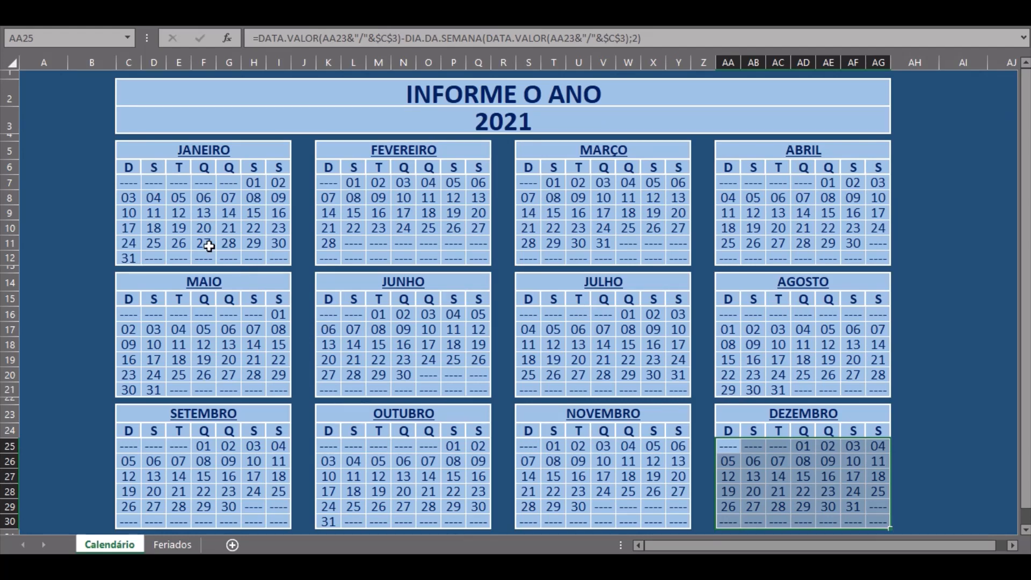
Start a new formula-based conditional formatting rule for the whole calendar area C5:AG30
left_click_drag(120, 148, 875, 515)
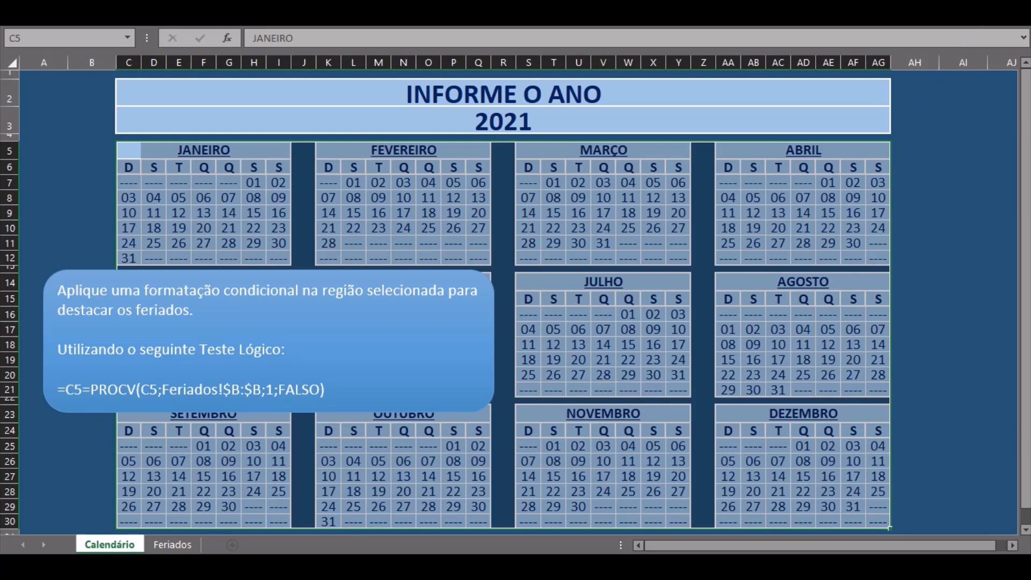
left_click(67, 28)
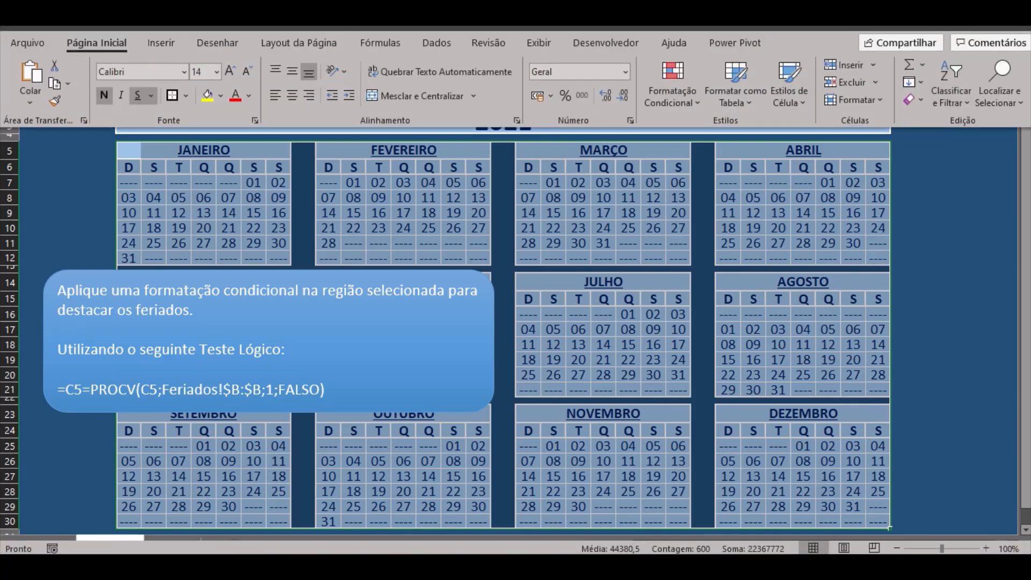
left_click(670, 100)
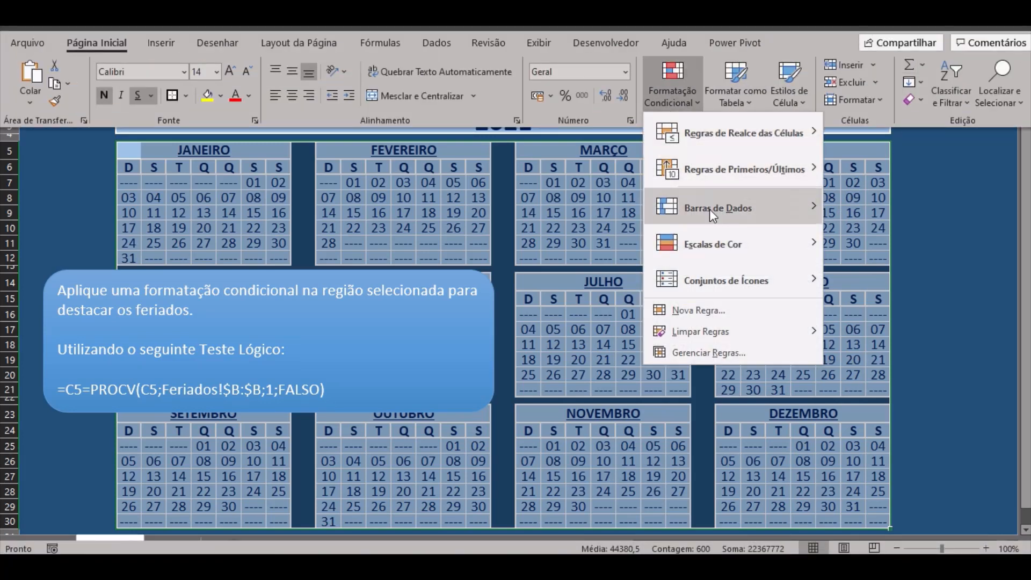
left_click(714, 310)
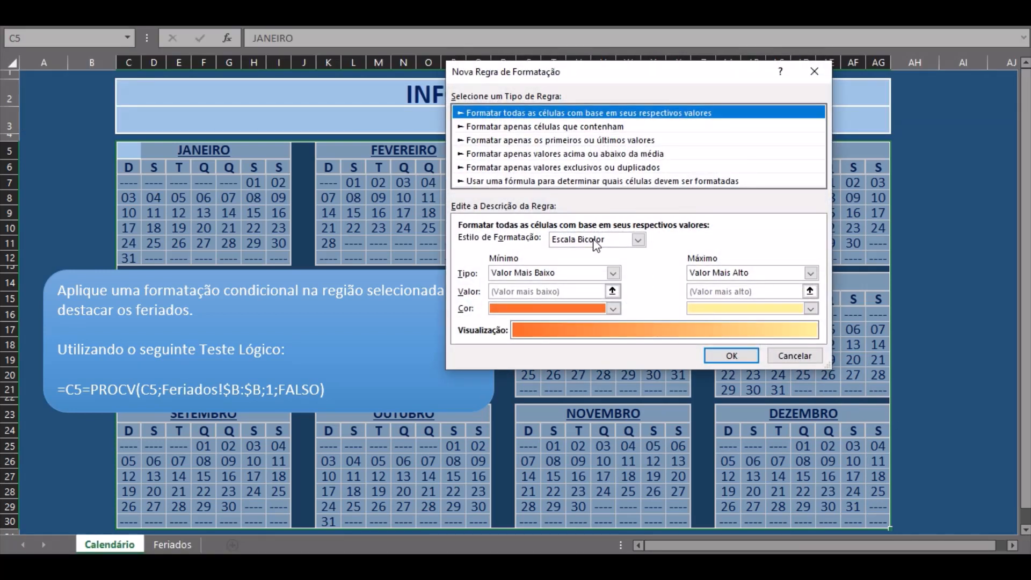
left_click(548, 183)
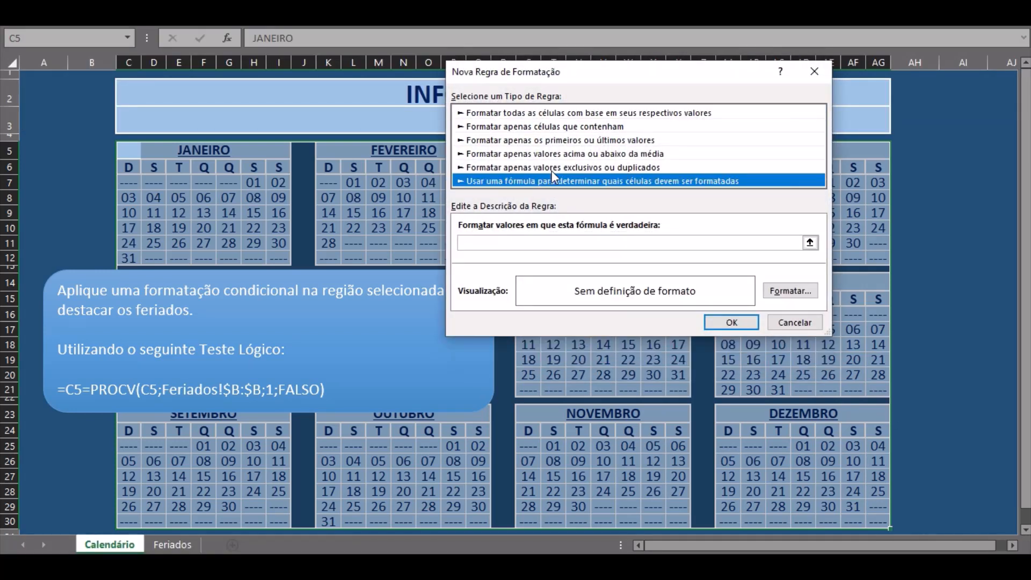
left_click_drag(562, 68, 691, 157)
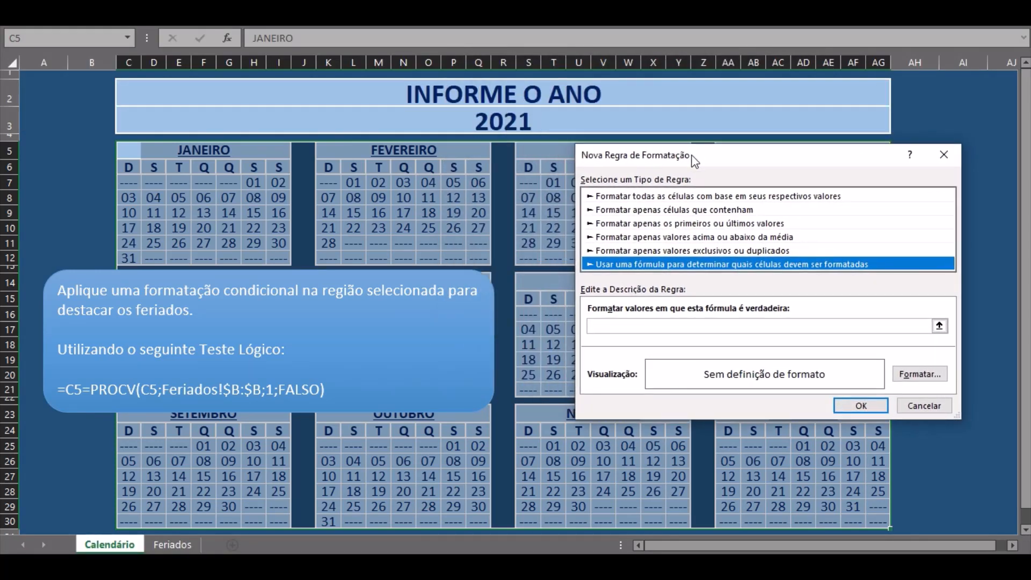
left_click(611, 327)
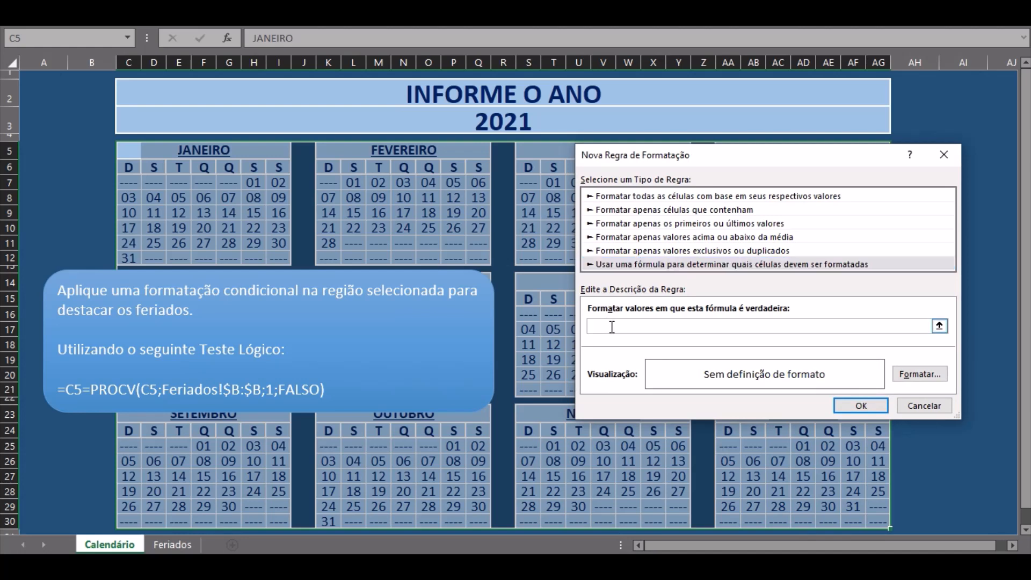
Enter =C5=procv(C5;Feriados!$B:$B;1;falso) as the rule's formula to match dates in column B of the Feriados sheet
left_click(123, 151)
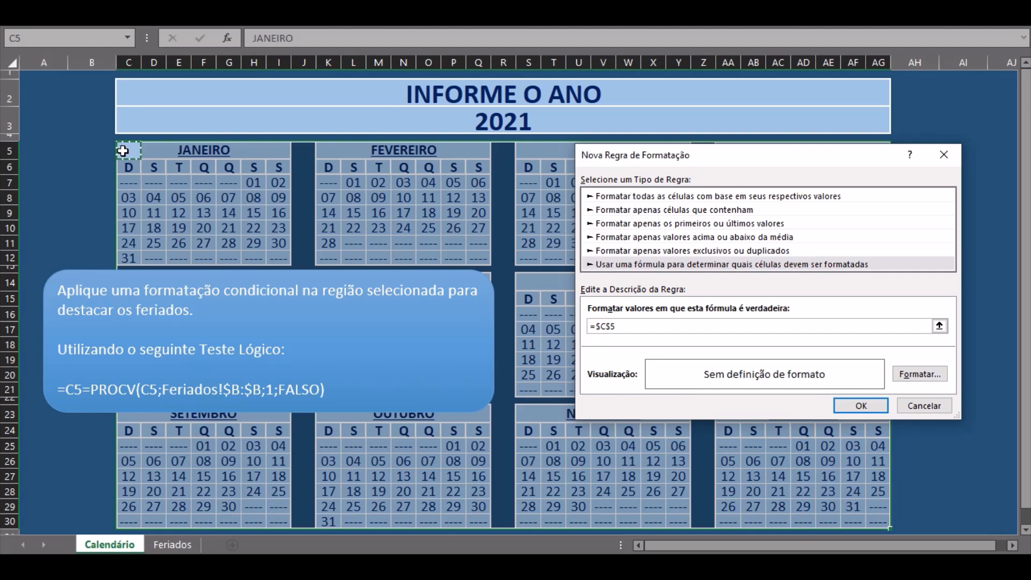
key("F4")
key("F4")
key("F4")
type("=")
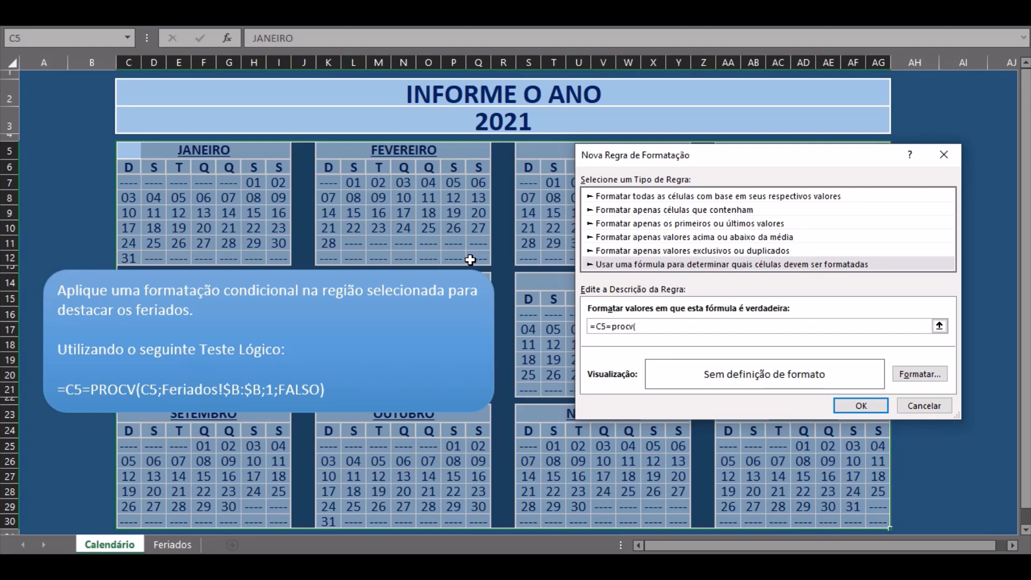
type("procv(")
left_click(126, 150)
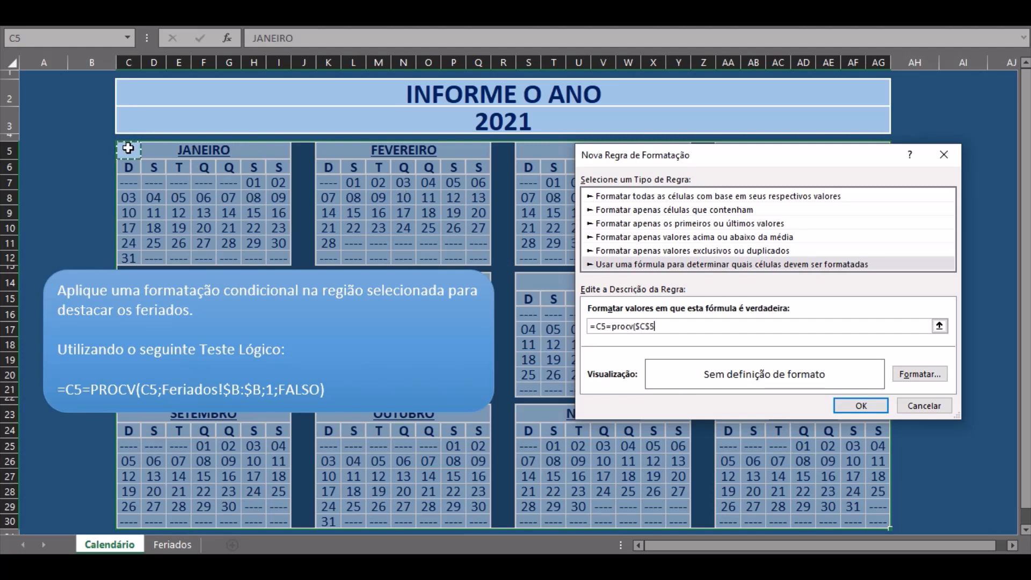
key("F4")
key("F4")
type(";")
left_click(182, 542)
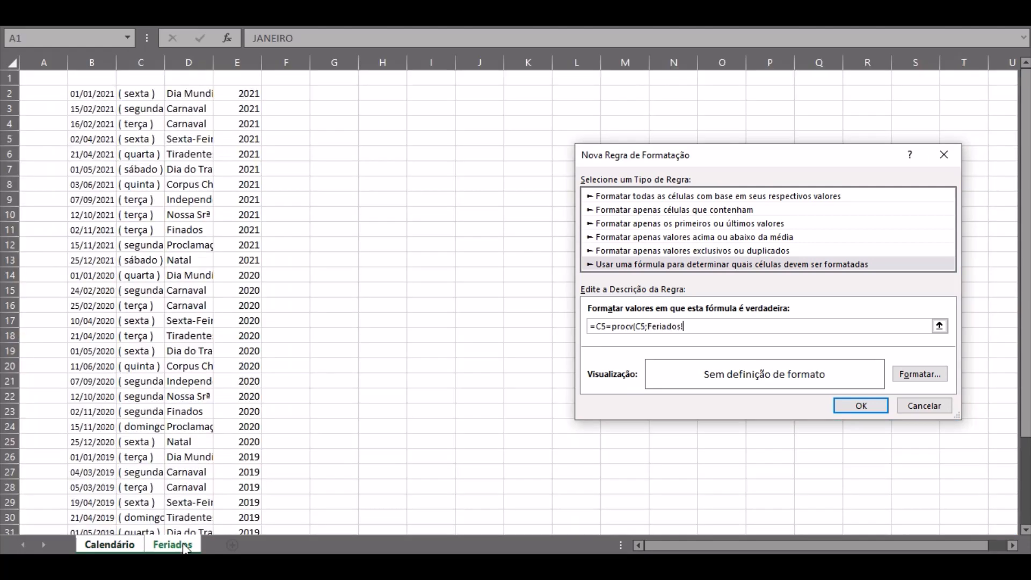
left_click(93, 62)
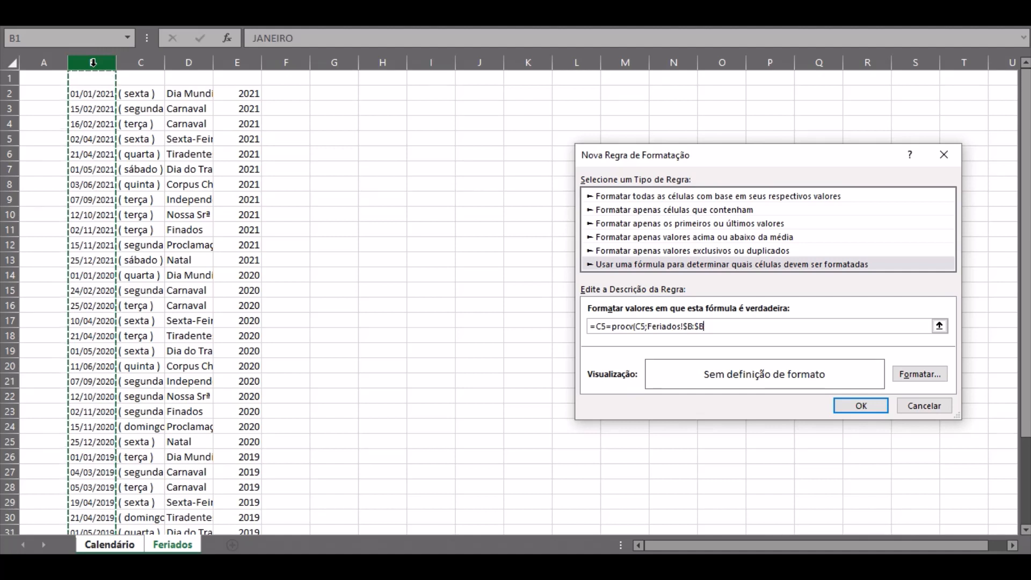
type(";1;falso")
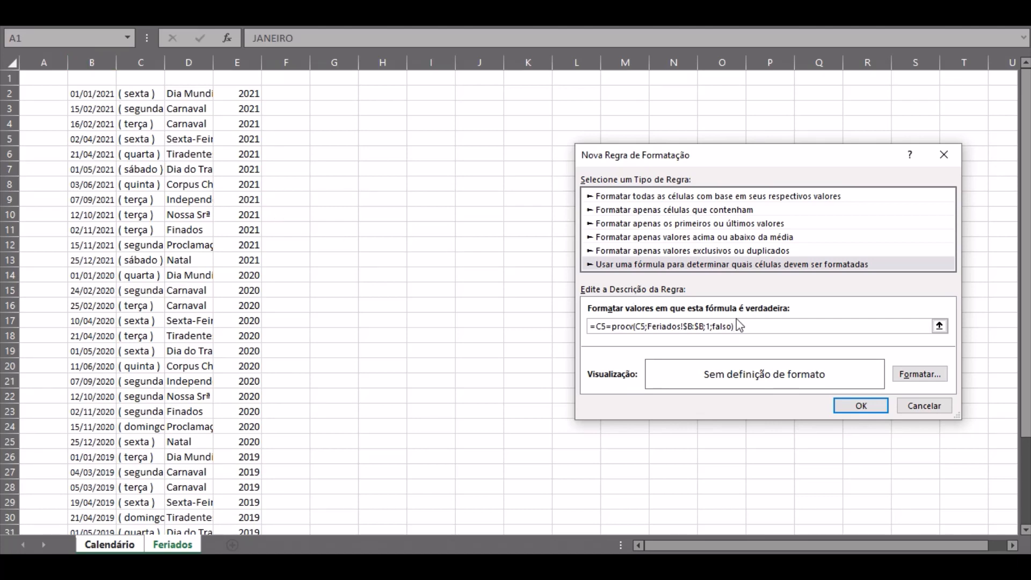
Give the holiday rule a light blue fill and bold purple text with a single underline, and create the rule
left_click(919, 374)
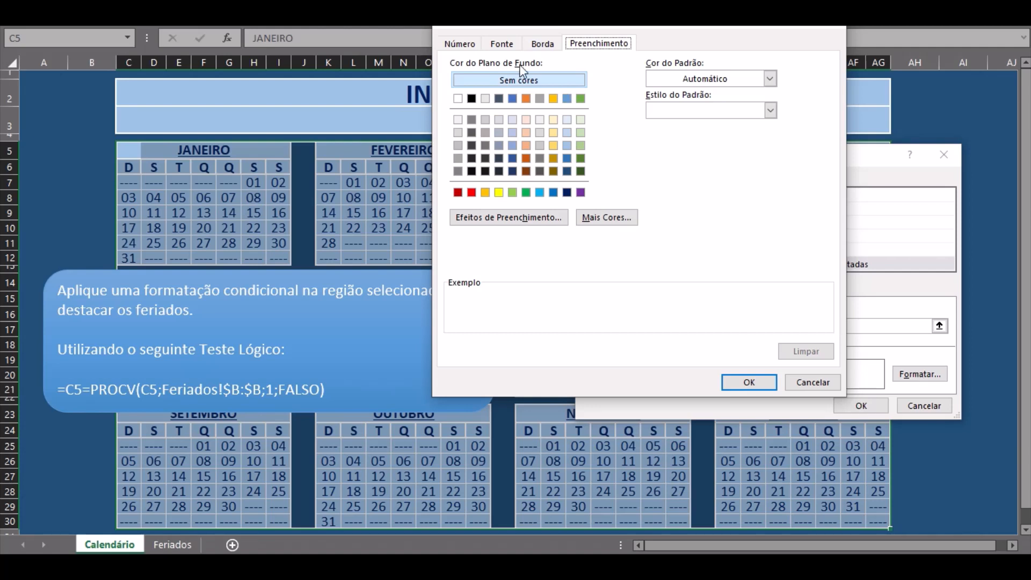
left_click(567, 119)
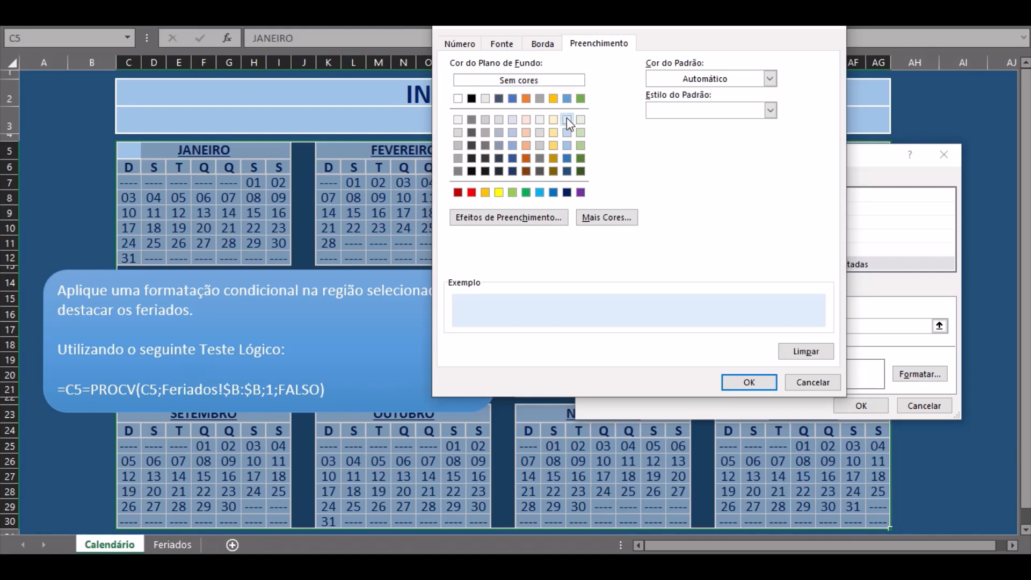
left_click(507, 47)
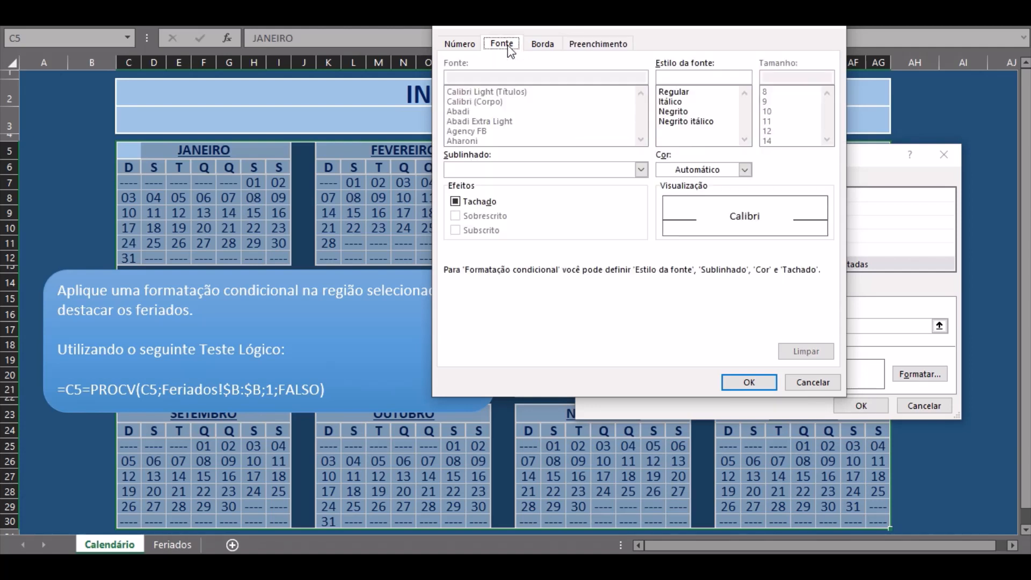
left_click(744, 170)
left_click(779, 333)
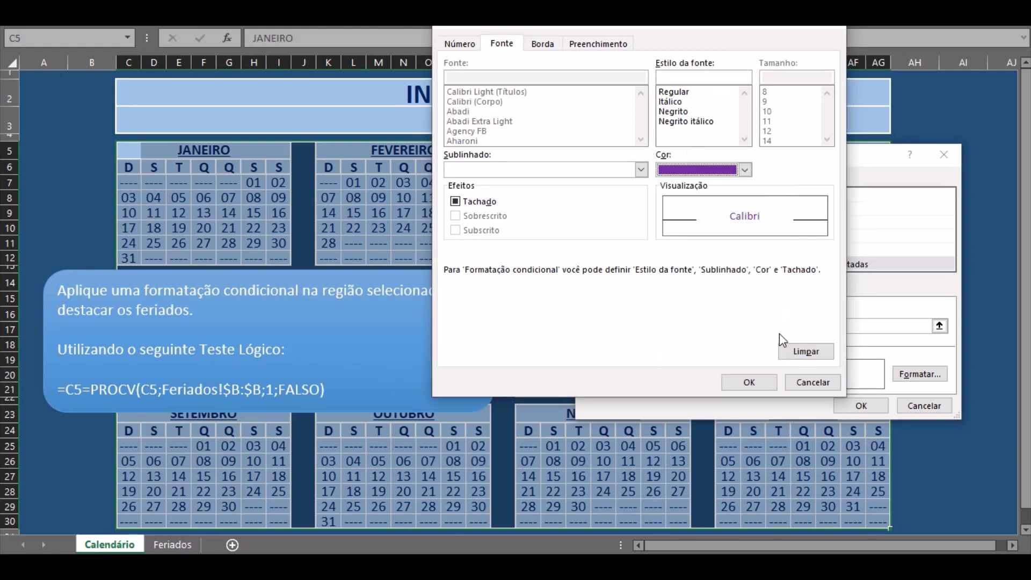
left_click(670, 113)
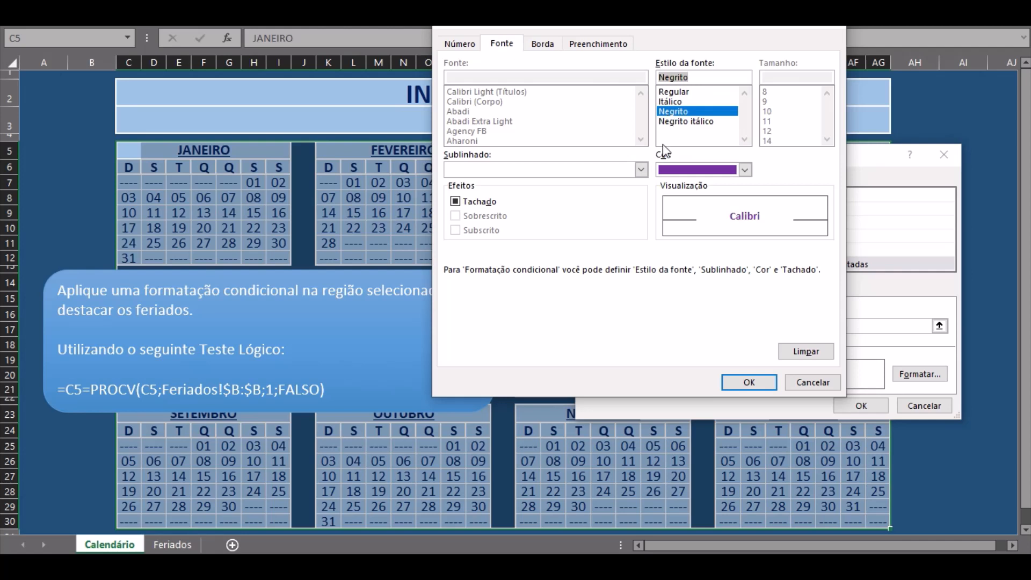
left_click(641, 169)
left_click(488, 197)
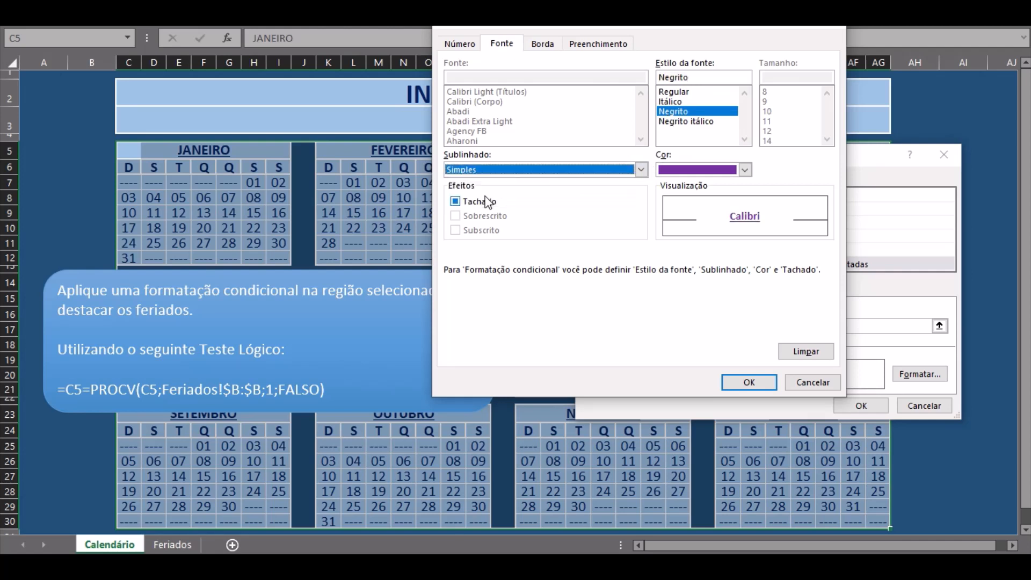
left_click(488, 201)
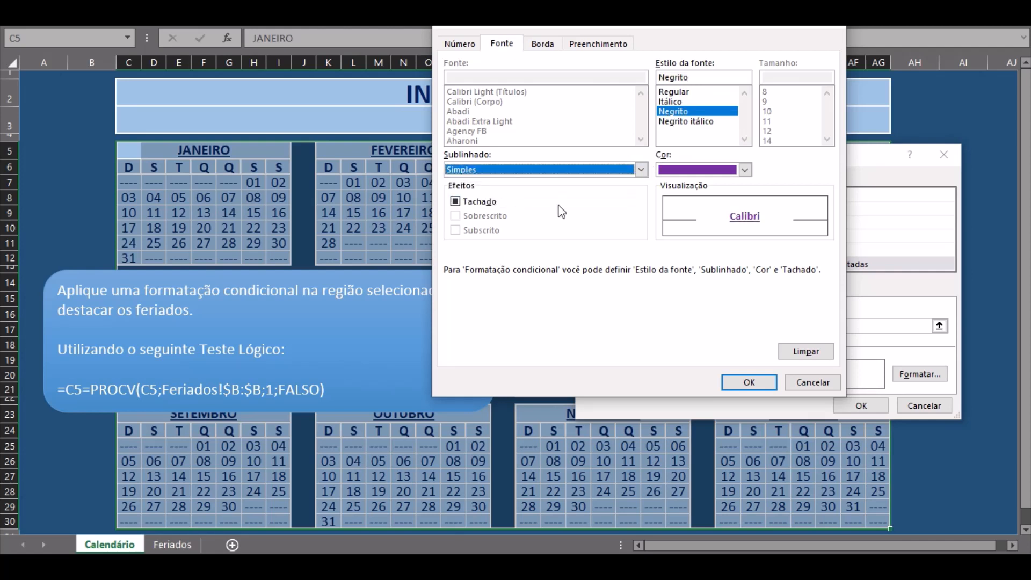
left_click(748, 382)
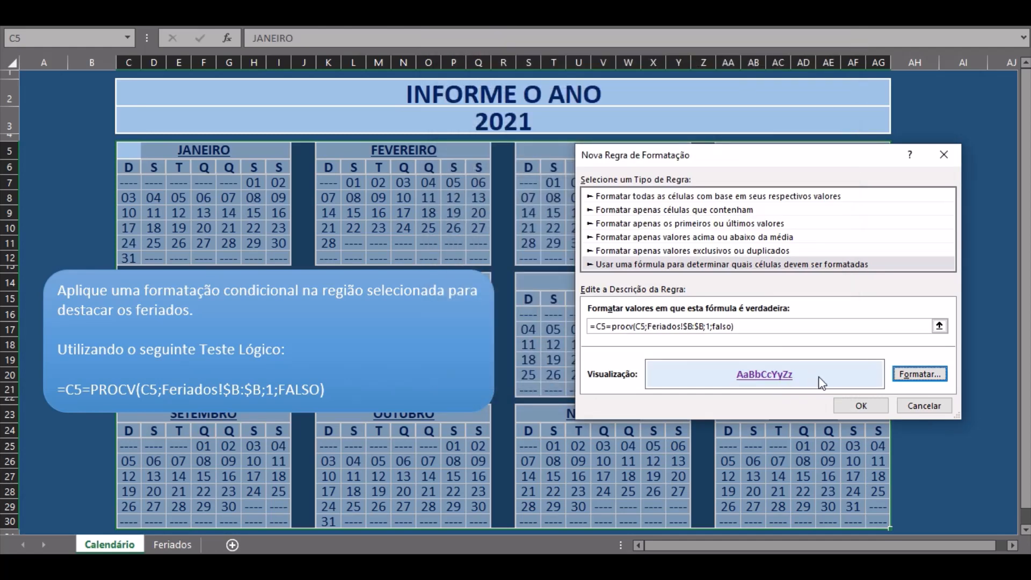
left_click(855, 405)
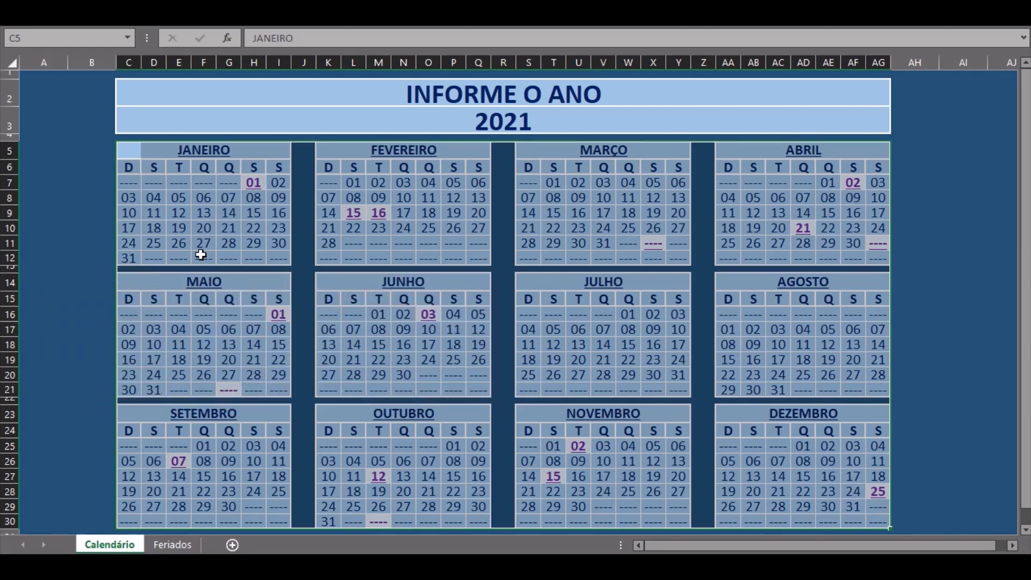
Test the calendar by setting the year in C3 to 2019, to 2020 and back to 2021
left_click(130, 120)
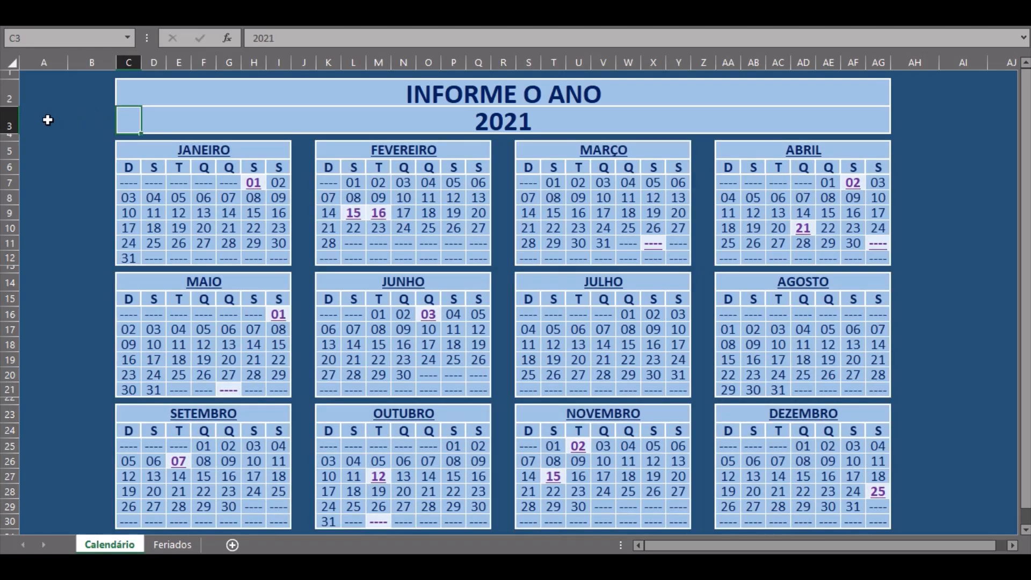
type("2019")
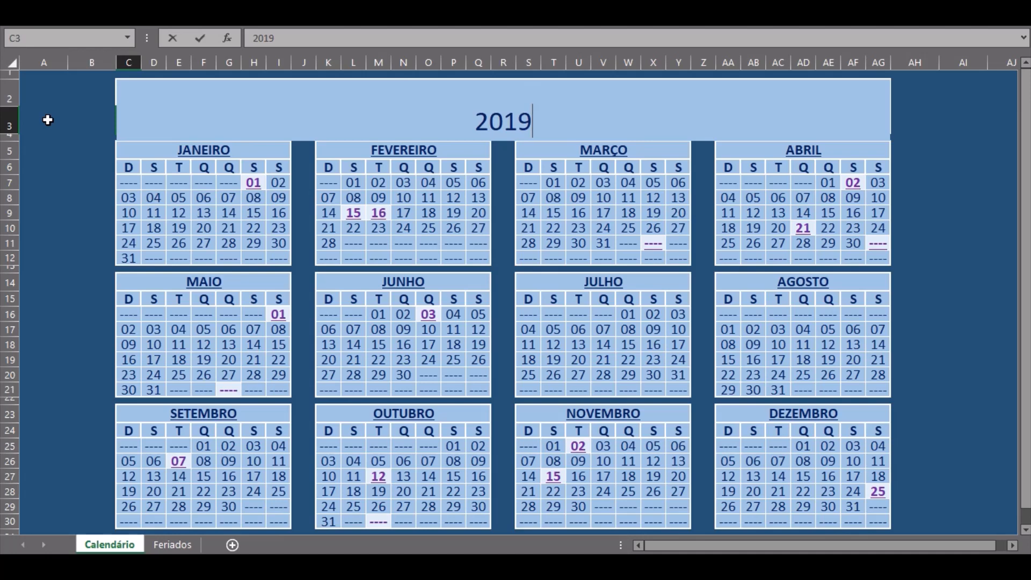
key("Return")
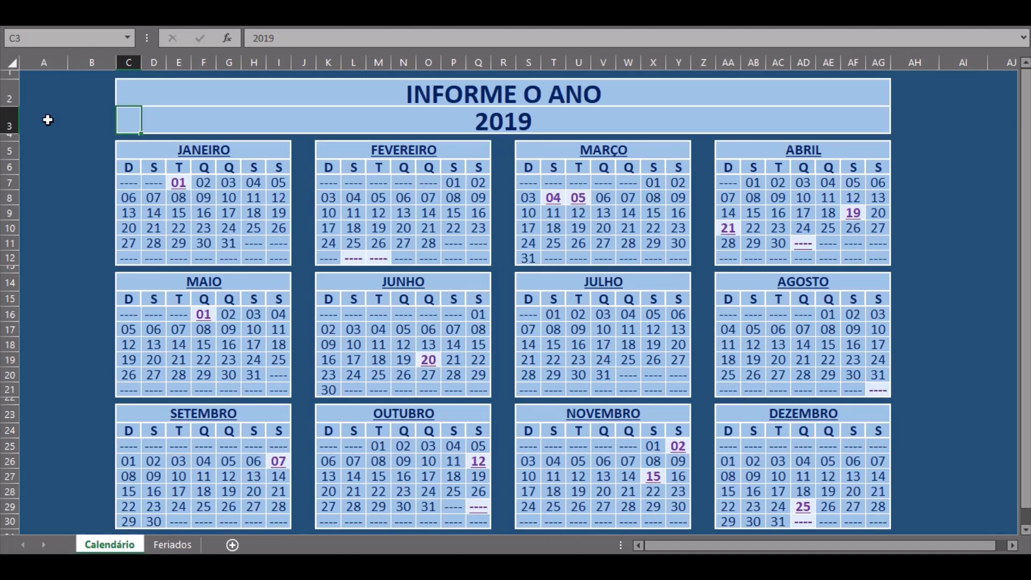
type("2020")
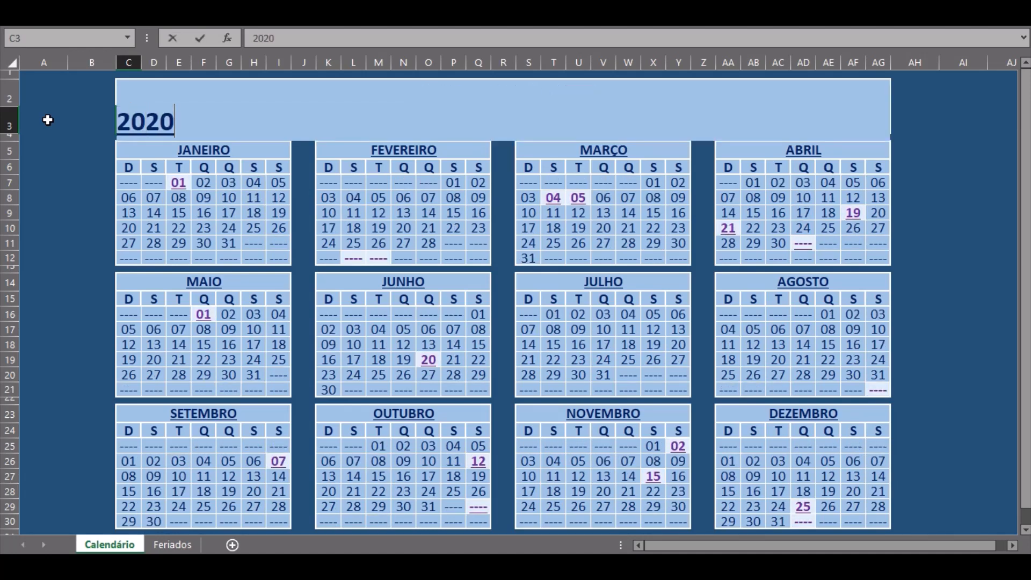
key("Return")
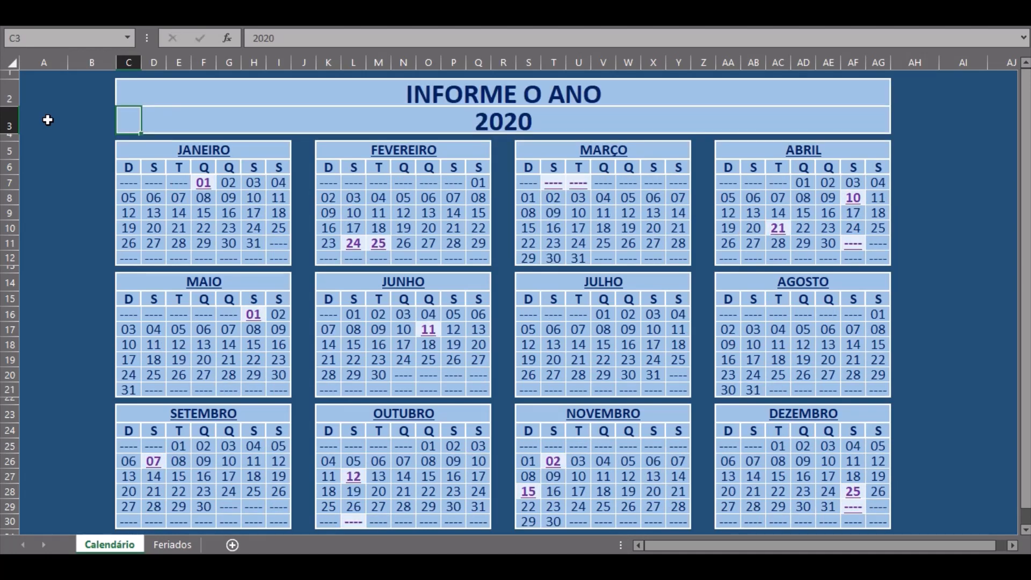
type("2021")
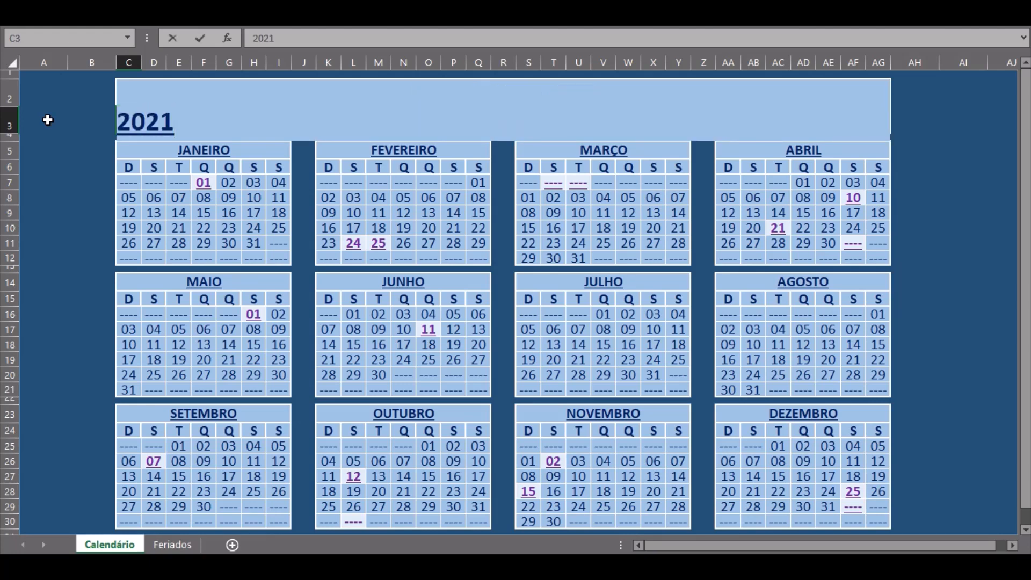
key("Return")
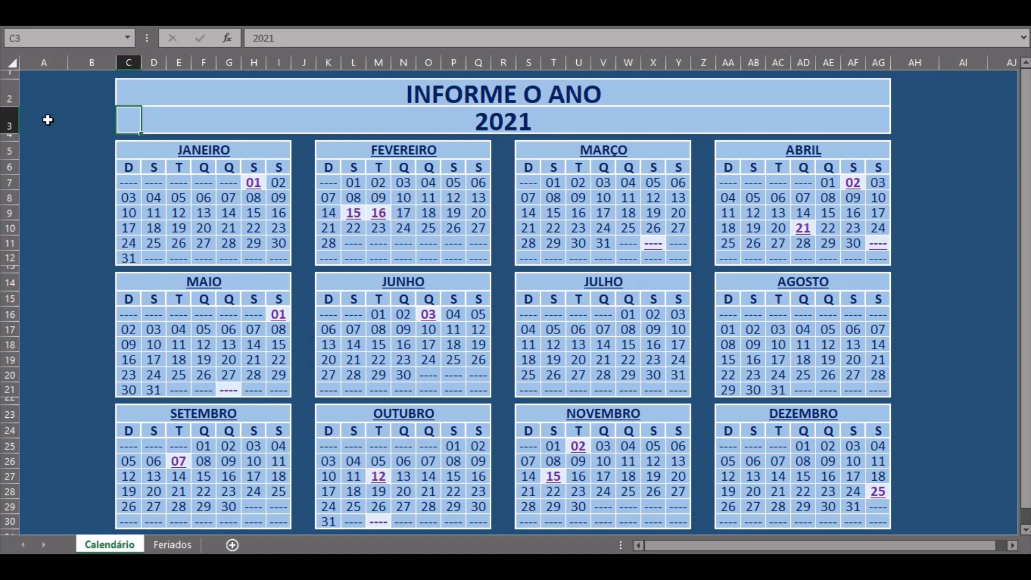